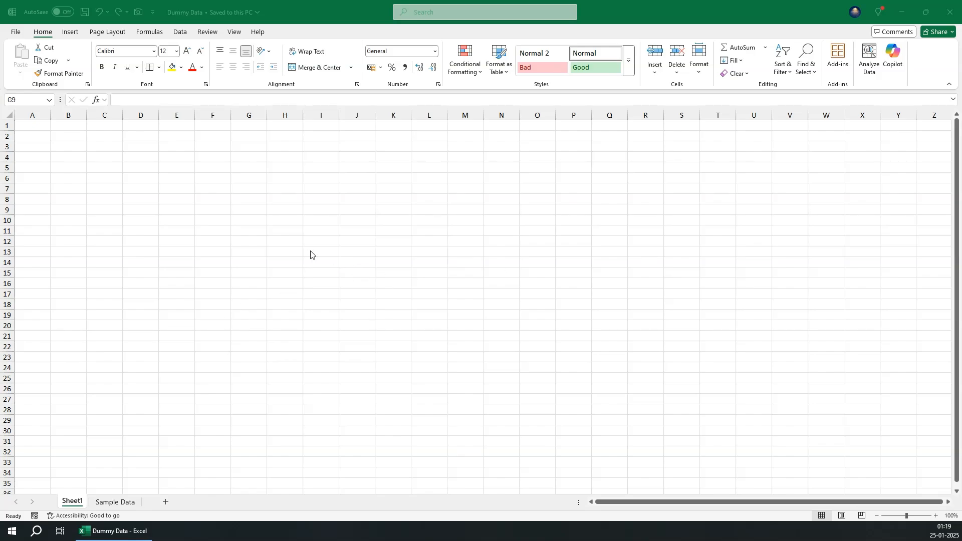
Step: Enable the Developer tab in the ribbon customization options and display its commands
{"action": "left_click", "coordinate": [222, 211]}
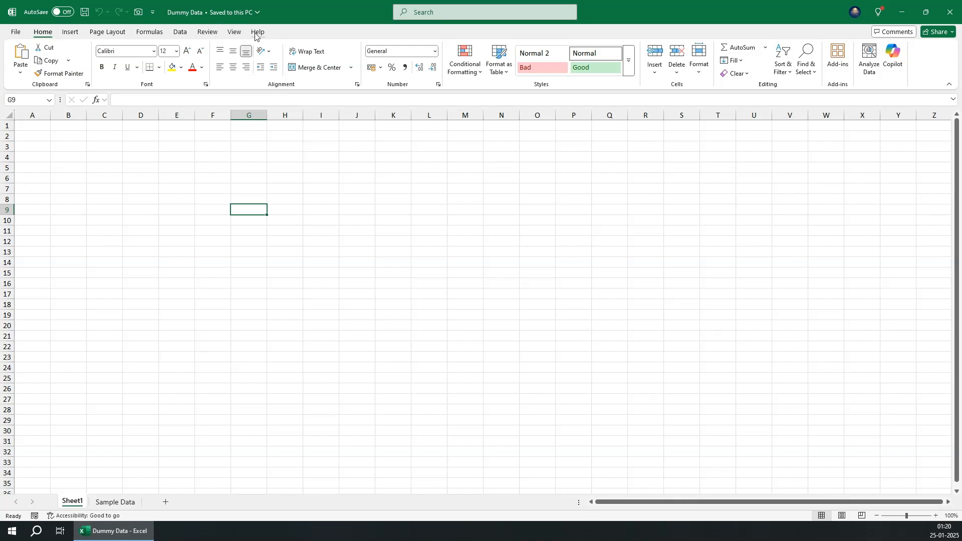
{"action": "left_click", "coordinate": [17, 33]}
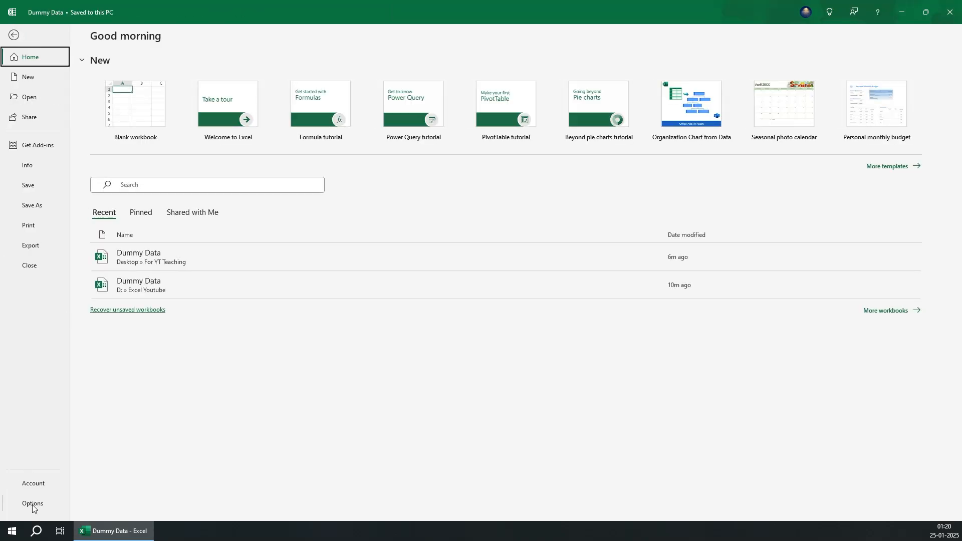
{"action": "left_click", "coordinate": [32, 505]}
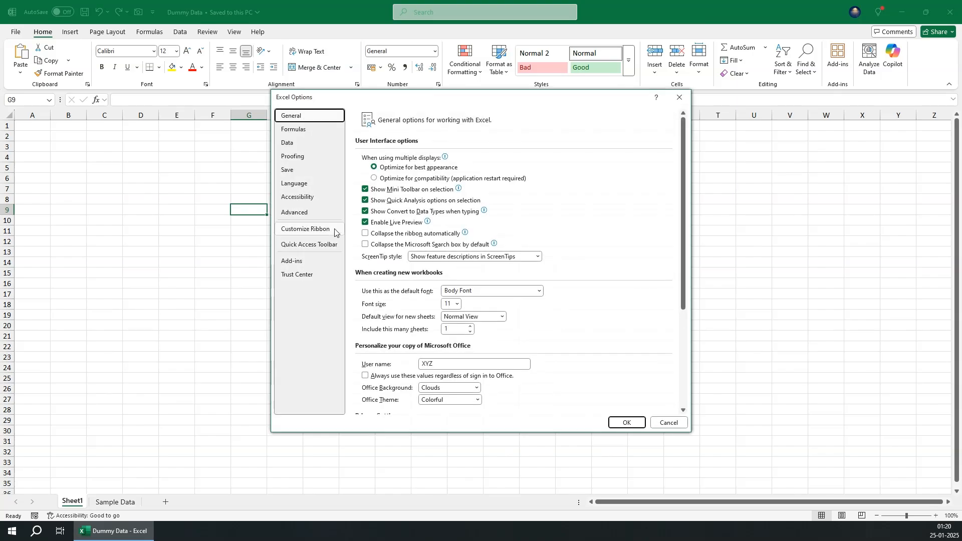
{"action": "left_click", "coordinate": [299, 232]}
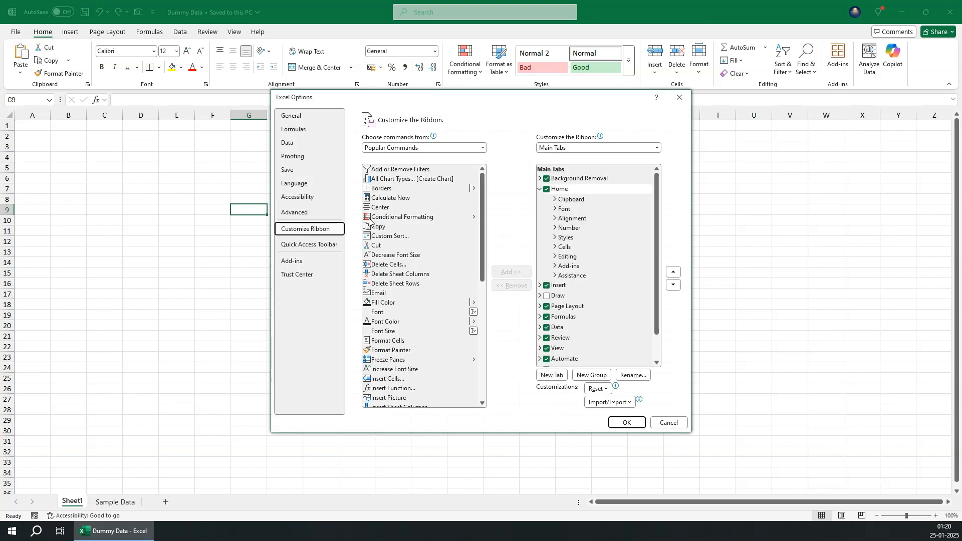
{"action": "scroll", "coordinate": [604, 296], "scroll_direction": "down", "scroll_amount": 1}
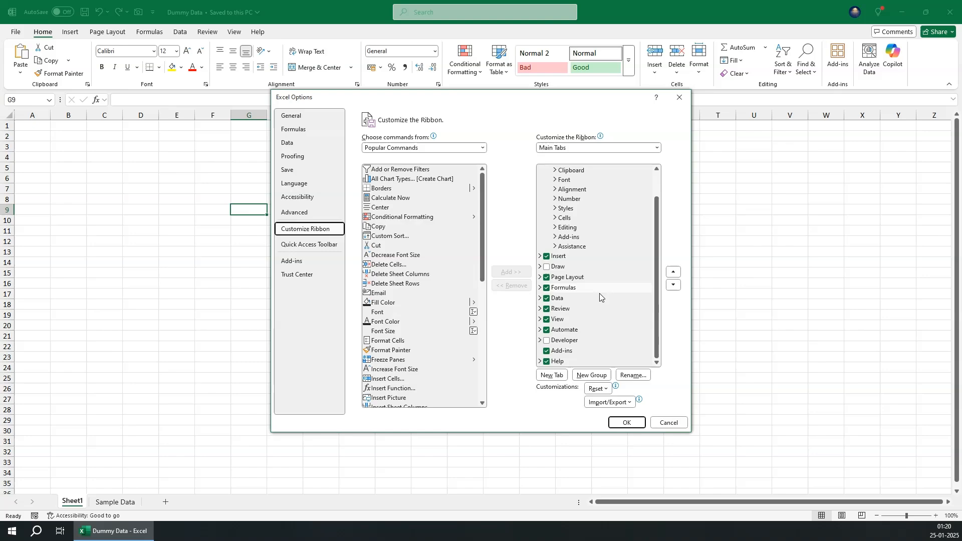
{"action": "left_click", "coordinate": [546, 343]}
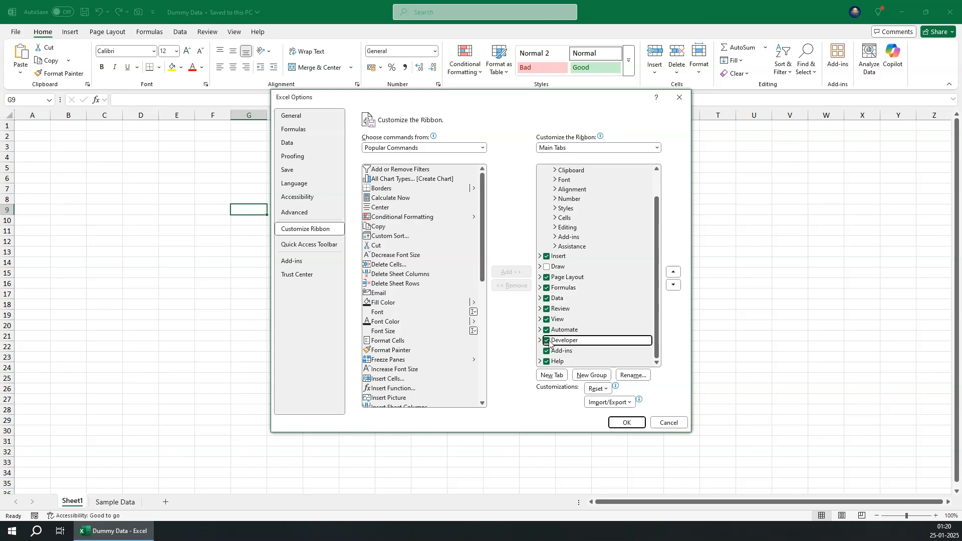
{"action": "left_click", "coordinate": [627, 424]}
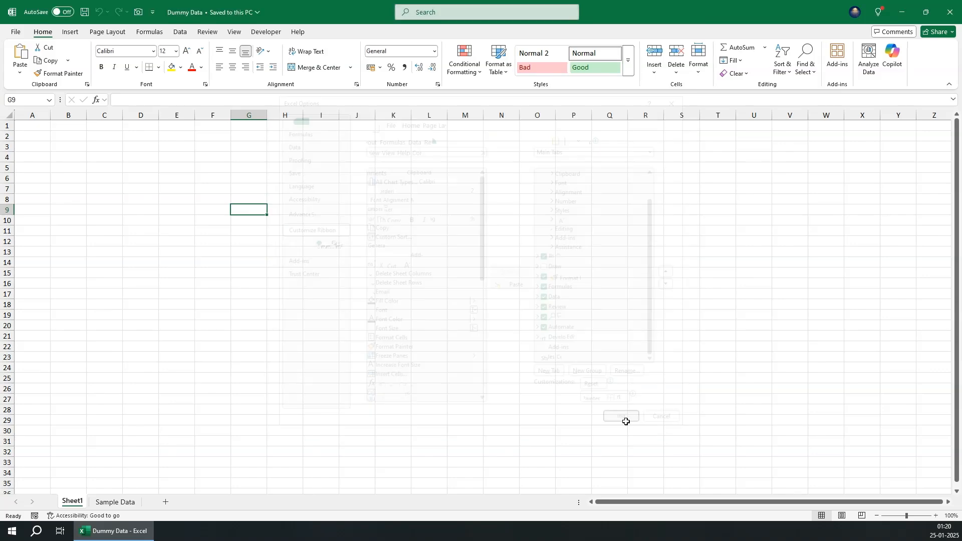
{"action": "left_click", "coordinate": [261, 33]}
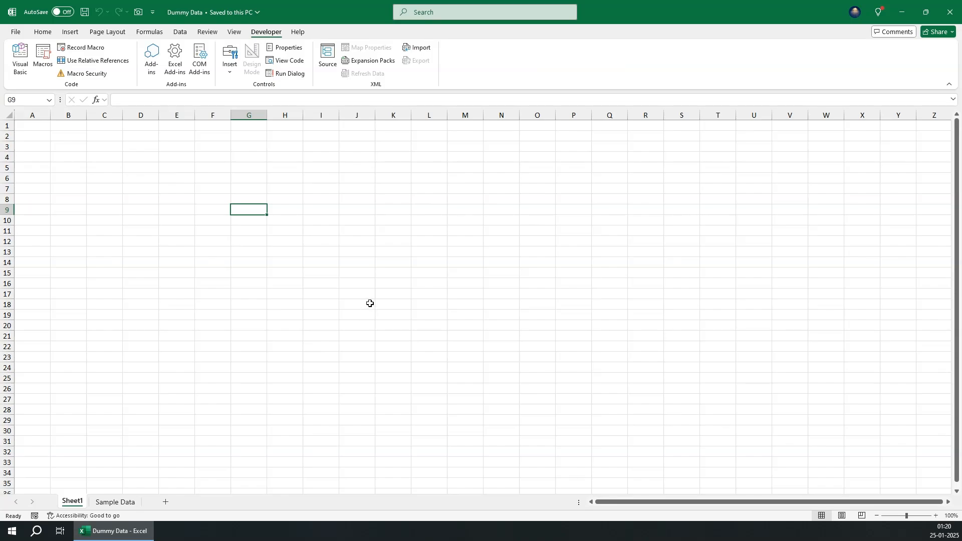
Step: Select the cell range B5:R24 on Sheet1
{"action": "left_click", "coordinate": [295, 272]}
{"action": "left_click", "coordinate": [40, 35]}
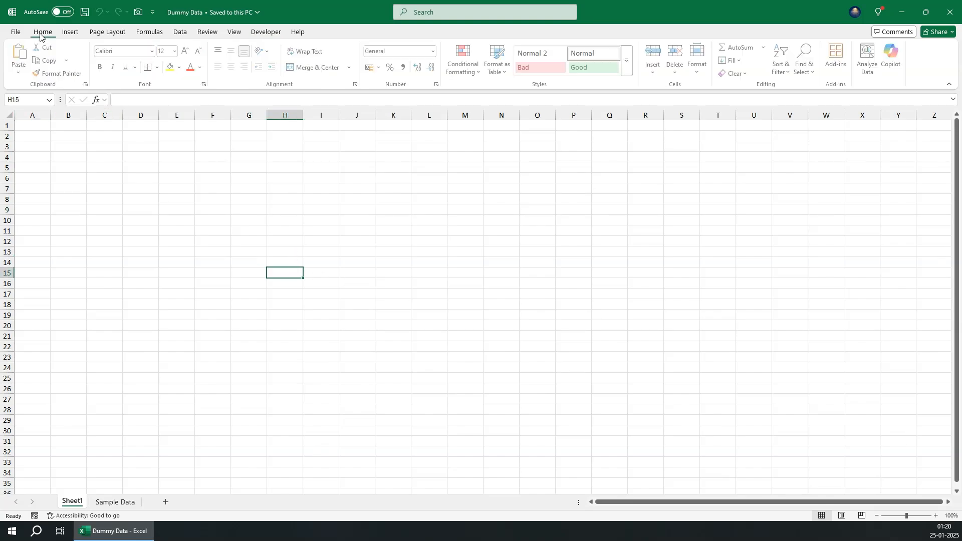
{"action": "left_click", "coordinate": [209, 199]}
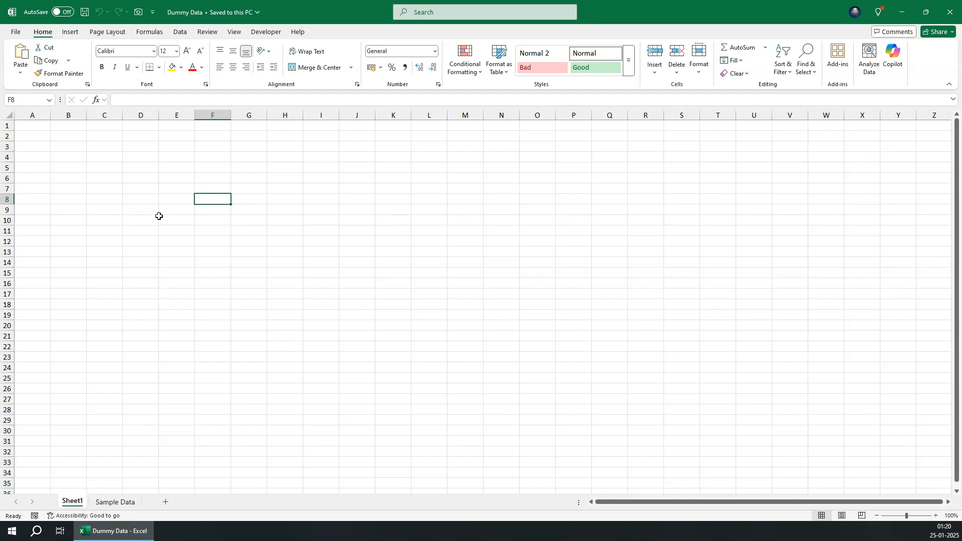
{"action": "left_click_drag", "start_coordinate": [77, 164], "coordinate": [177, 157]}
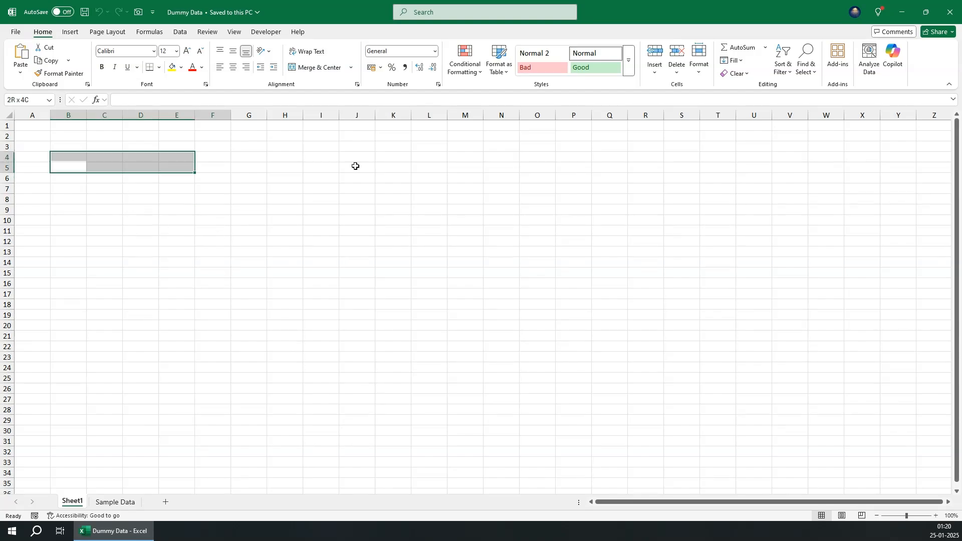
{"action": "left_click_drag", "start_coordinate": [356, 166], "coordinate": [642, 369]}
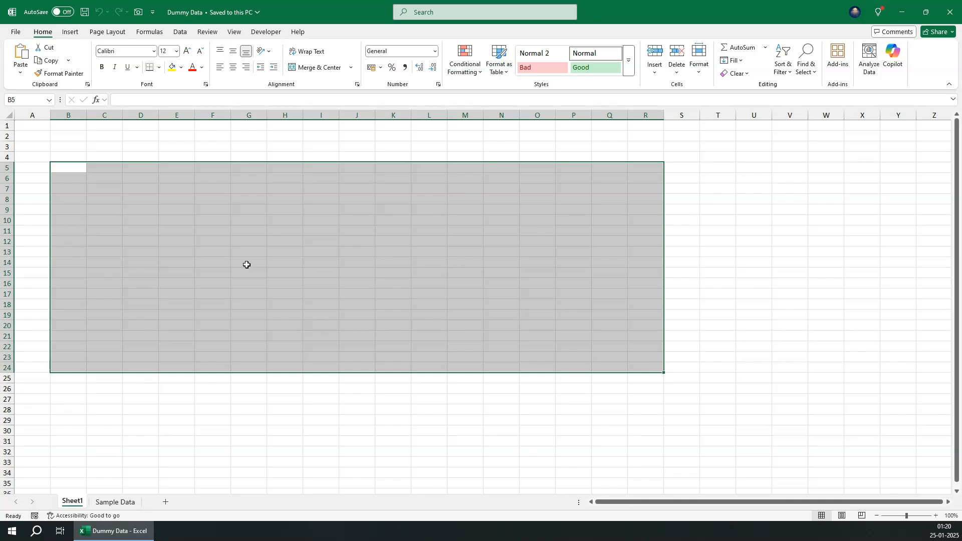
Step: Enter the text "test" in cell G7 and reselect that cell
{"action": "left_click", "coordinate": [242, 190]}
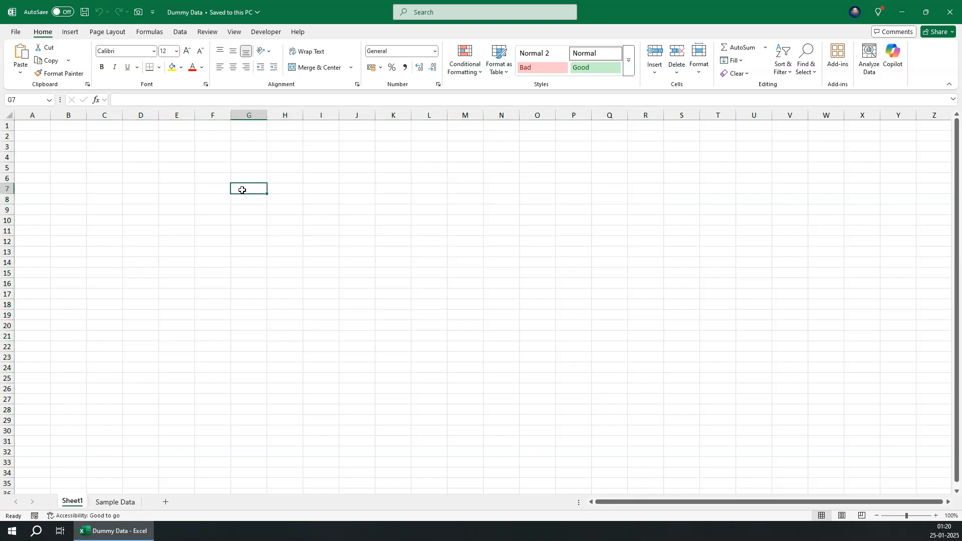
{"action": "type", "text": "te"}
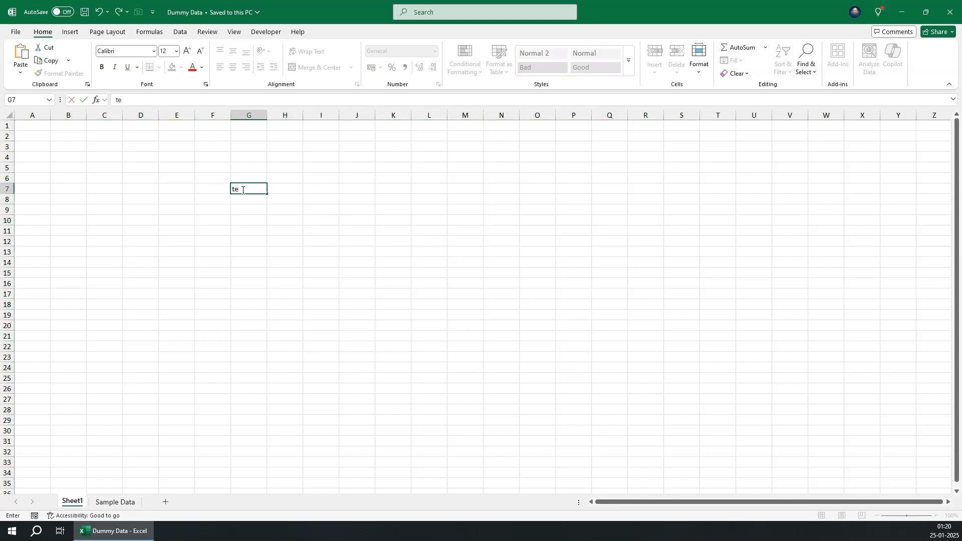
{"action": "type", "text": "st"}
{"action": "key", "text": "Return"}
{"action": "left_click", "coordinate": [242, 190]}
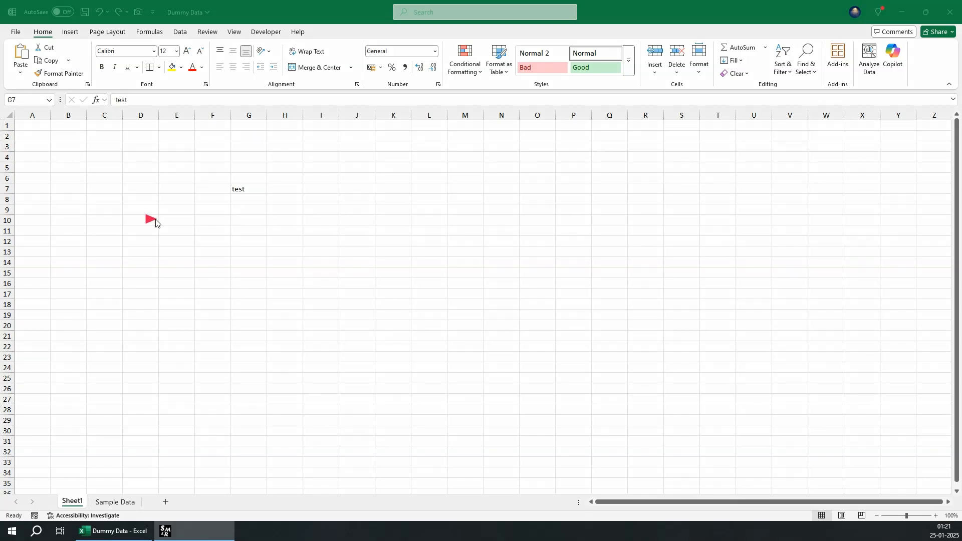
Step: Draw one annotation arrow to the text in cell G7 and another to the formula bar's content
{"action": "left_click_drag", "start_coordinate": [153, 219], "coordinate": [228, 194]}
{"action": "left_click_drag", "start_coordinate": [50, 204], "coordinate": [112, 107]}
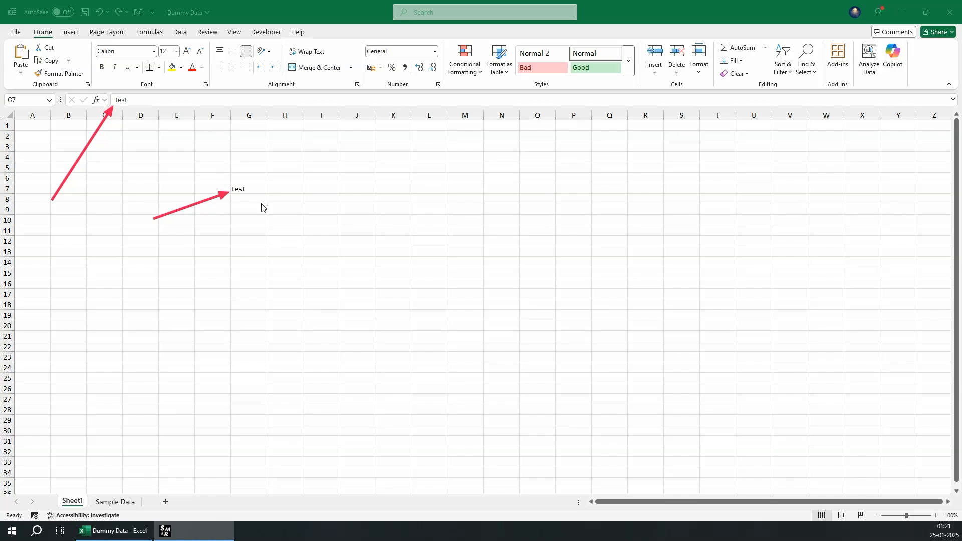
{"action": "key", "text": "Escape"}
Step: Enter "gdgfgfgf" in cell H9, "dgfgfg" in H12 and "gfgfgf" in H14
{"action": "left_click", "coordinate": [288, 207]}
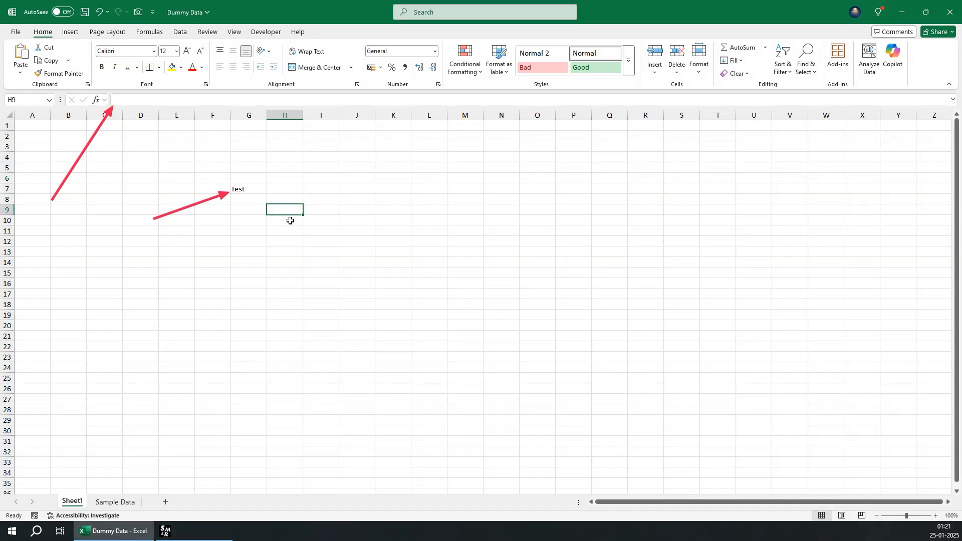
{"action": "type", "text": "gdgfgfgf"}
{"action": "left_click", "coordinate": [276, 240]}
{"action": "type", "text": "dgfgfg"}
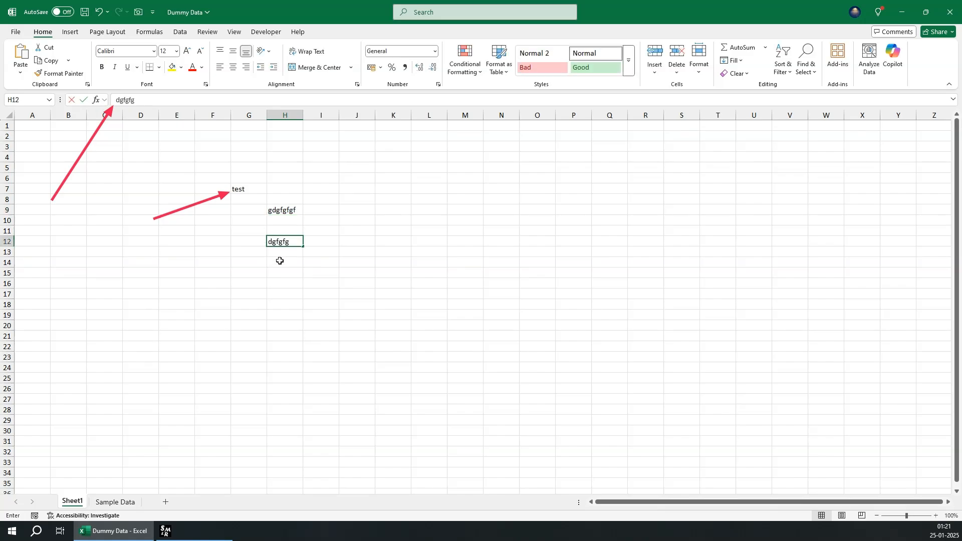
{"action": "left_click", "coordinate": [279, 261]}
{"action": "type", "text": "gfgfgf"}
{"action": "left_click", "coordinate": [320, 229]}
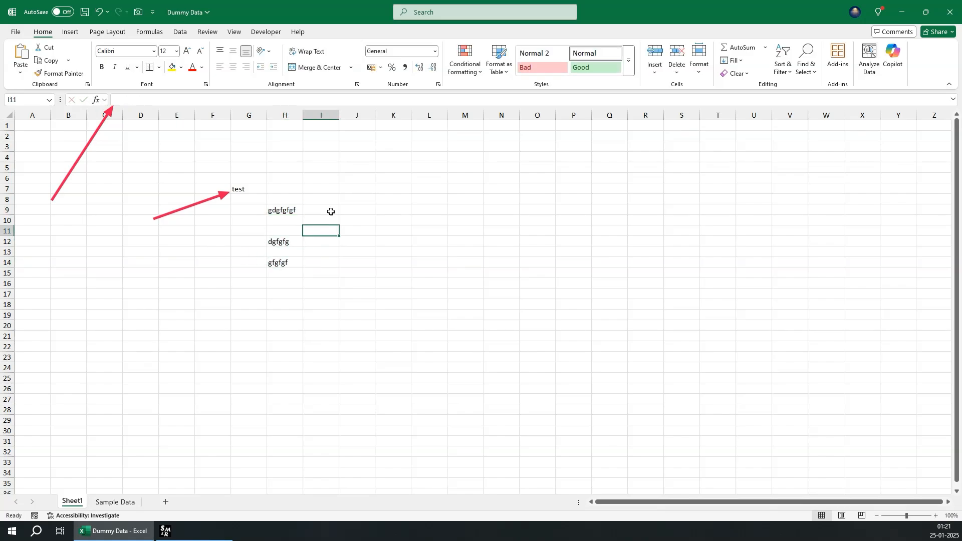
{"action": "left_click", "coordinate": [325, 210]}
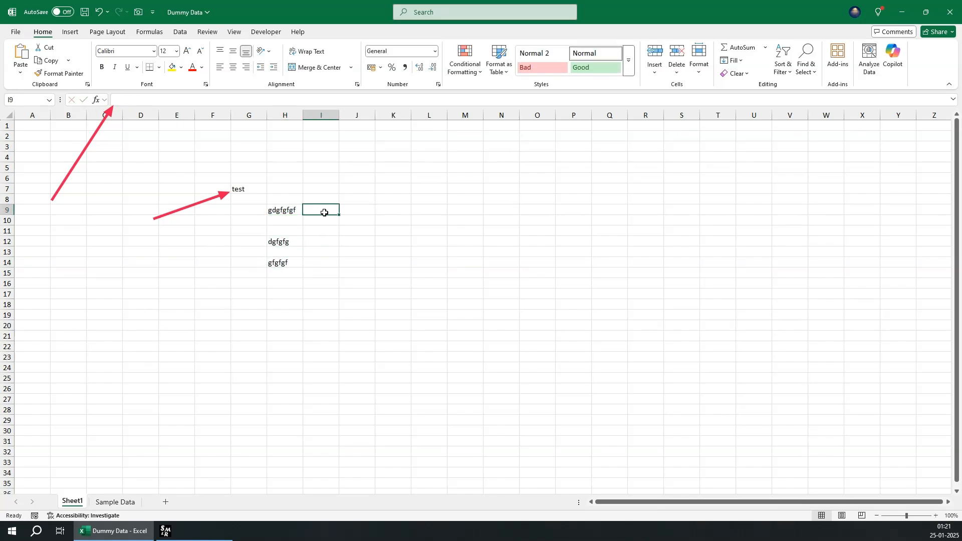
Step: Open cell G7 for in-cell editing twice, leaving edit mode each time
{"action": "left_click", "coordinate": [265, 199]}
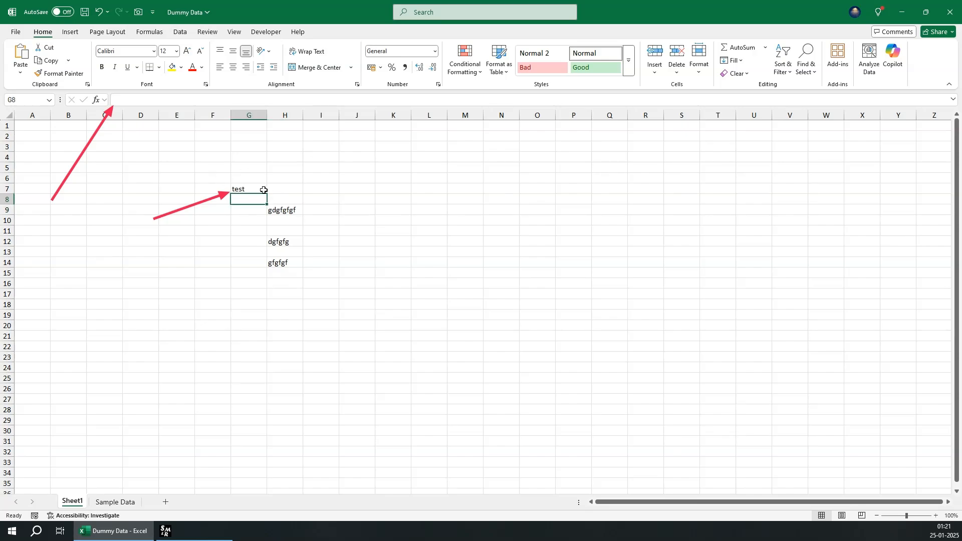
{"action": "left_click", "coordinate": [257, 191]}
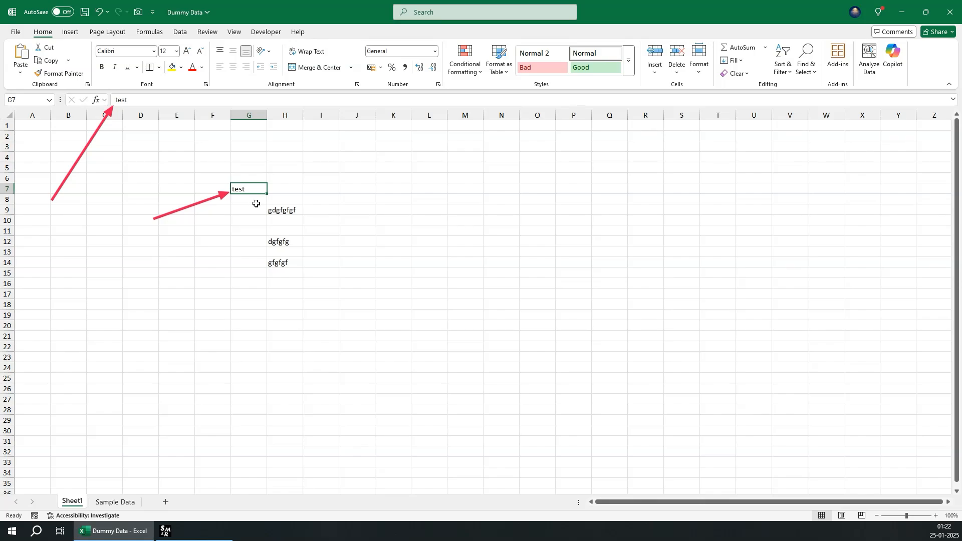
{"action": "key", "text": "F2"}
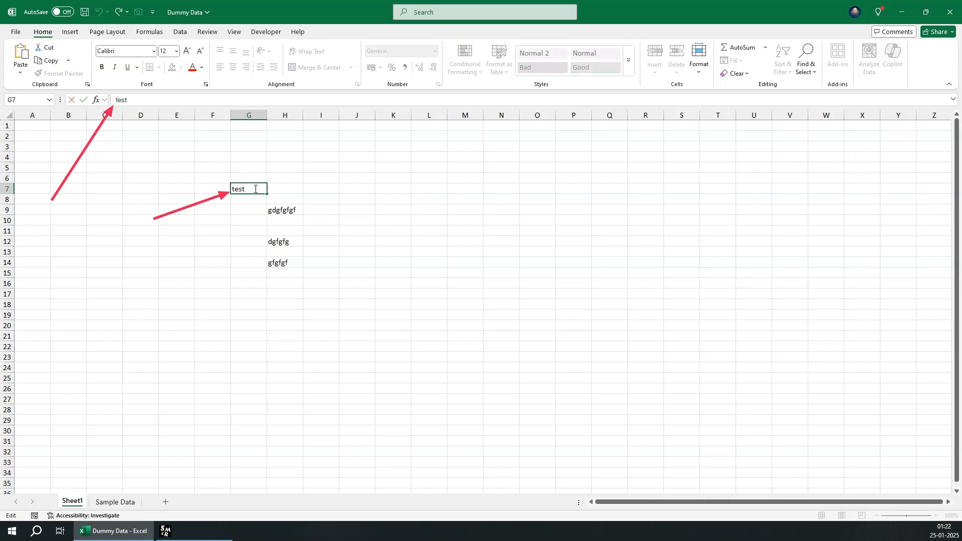
{"action": "key", "text": "Return"}
{"action": "key", "text": "F2"}
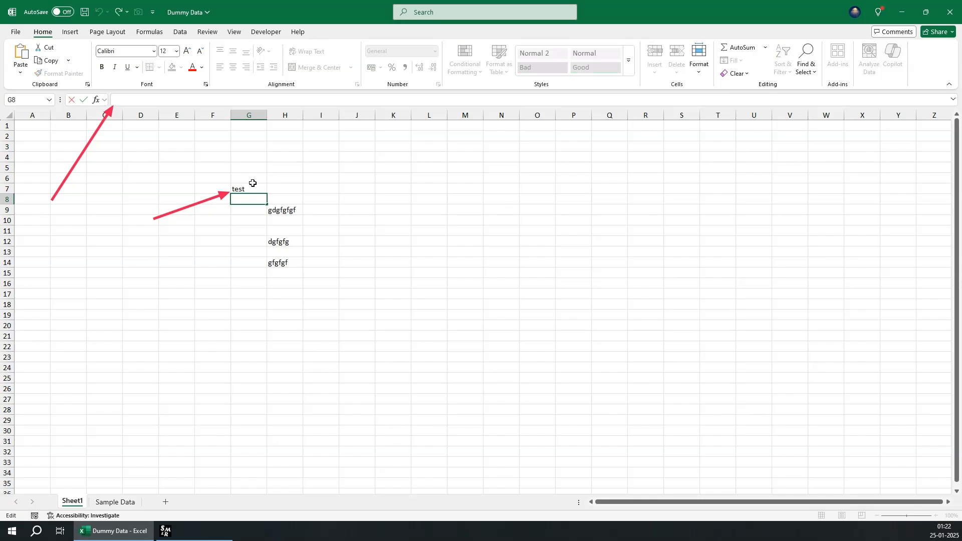
{"action": "double_click", "coordinate": [256, 190]}
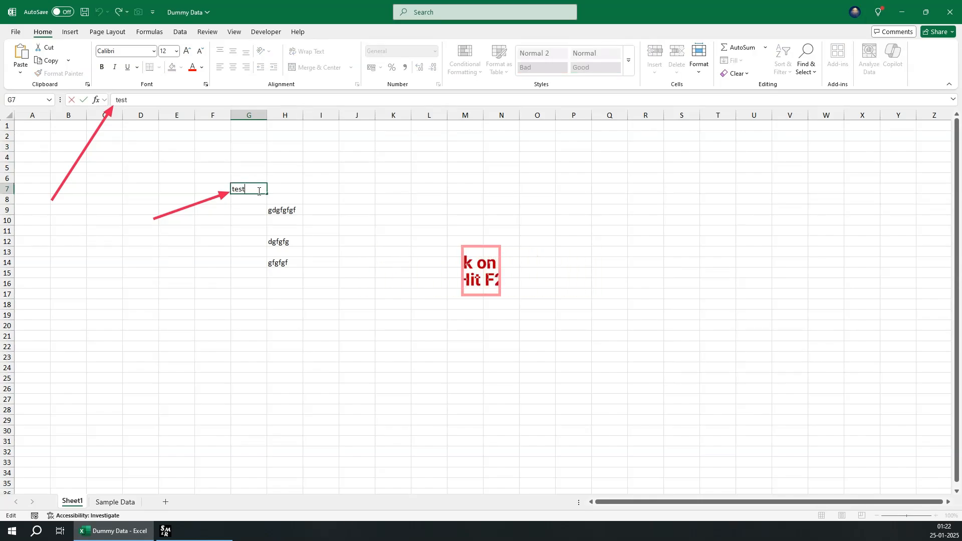
{"action": "key", "text": "Escape"}
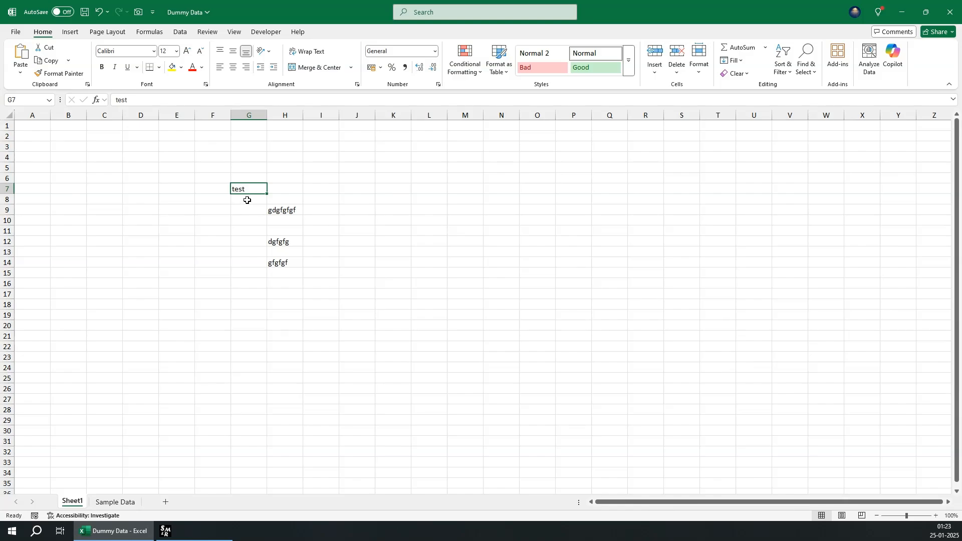
Step: Switch to the screen annotation tool, draw arrows to column header G, row header 7 and the Name Box, and clear them
{"action": "left_click", "coordinate": [166, 531]}
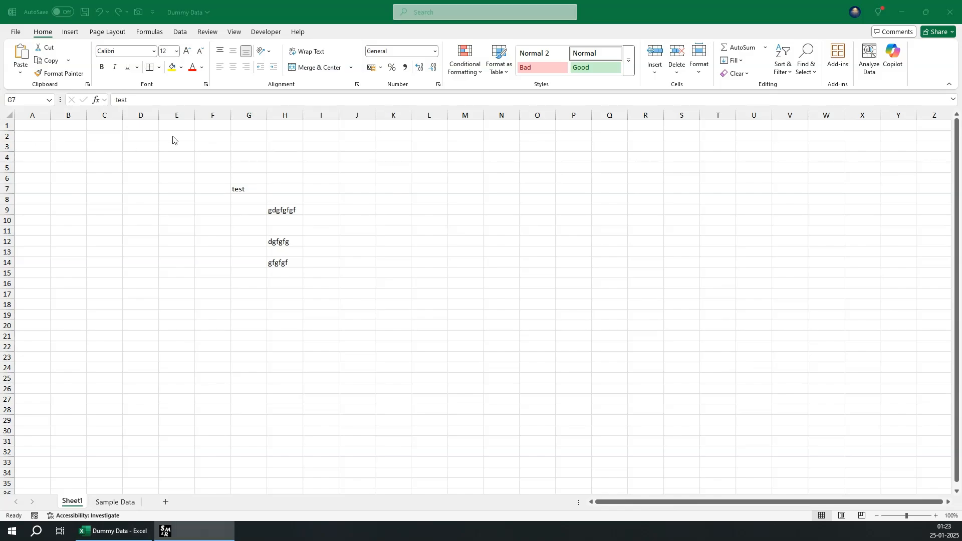
{"action": "left_click_drag", "start_coordinate": [254, 185], "coordinate": [252, 128]}
{"action": "left_click_drag", "start_coordinate": [217, 189], "coordinate": [24, 195]}
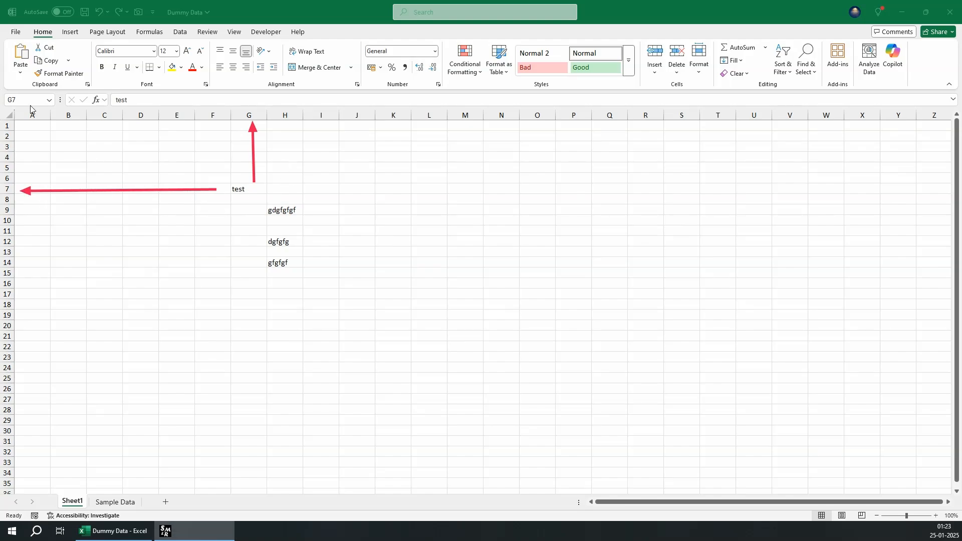
{"action": "left_click_drag", "start_coordinate": [26, 146], "coordinate": [31, 104]}
{"action": "key", "text": "Escape"}
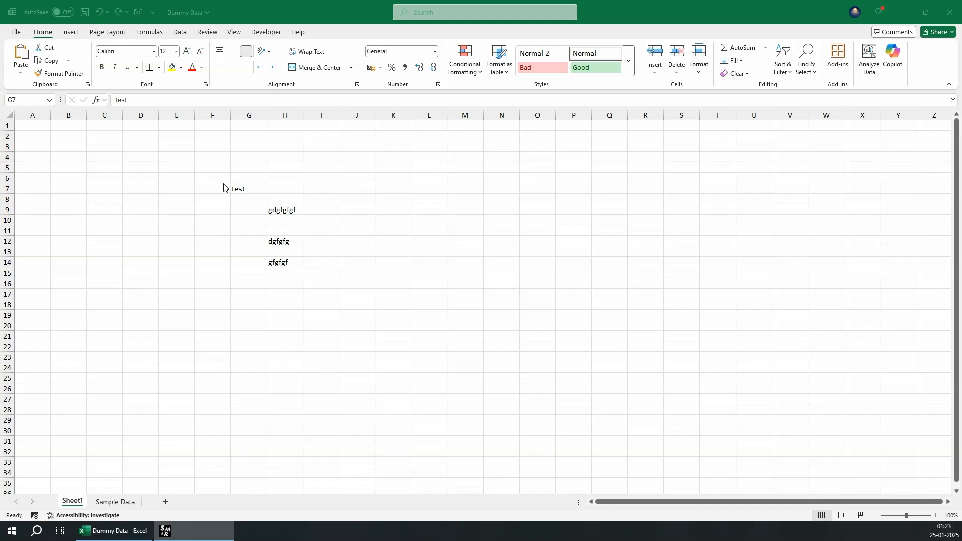
Step: Enter the number 9 in cell G8, directly below "test"
{"action": "left_click", "coordinate": [253, 191]}
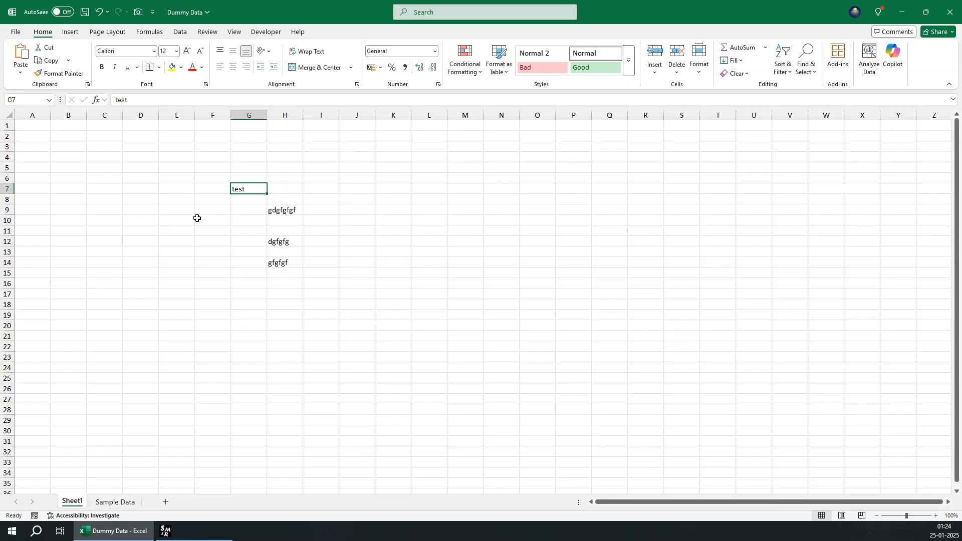
{"action": "key", "text": "Down"}
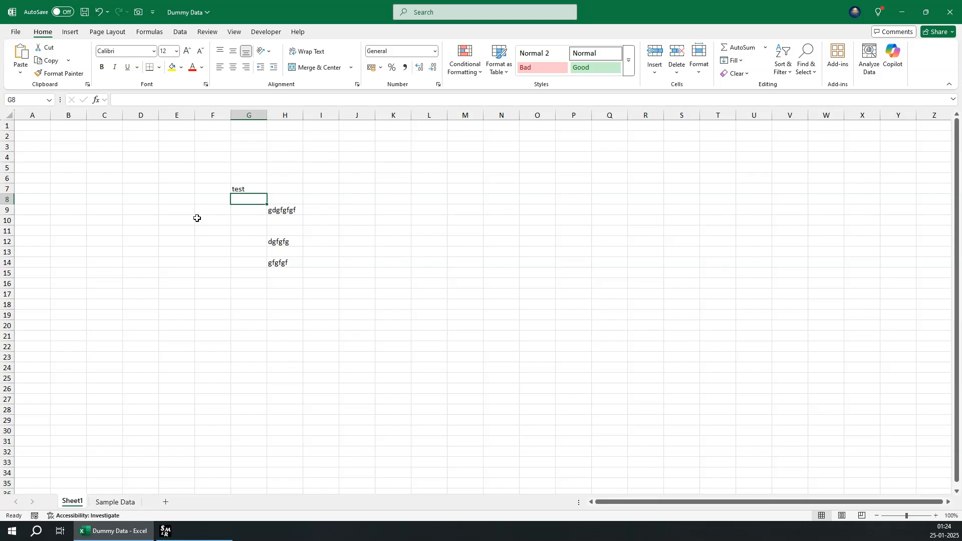
{"action": "type", "text": "9"}
{"action": "key", "text": "Return"}
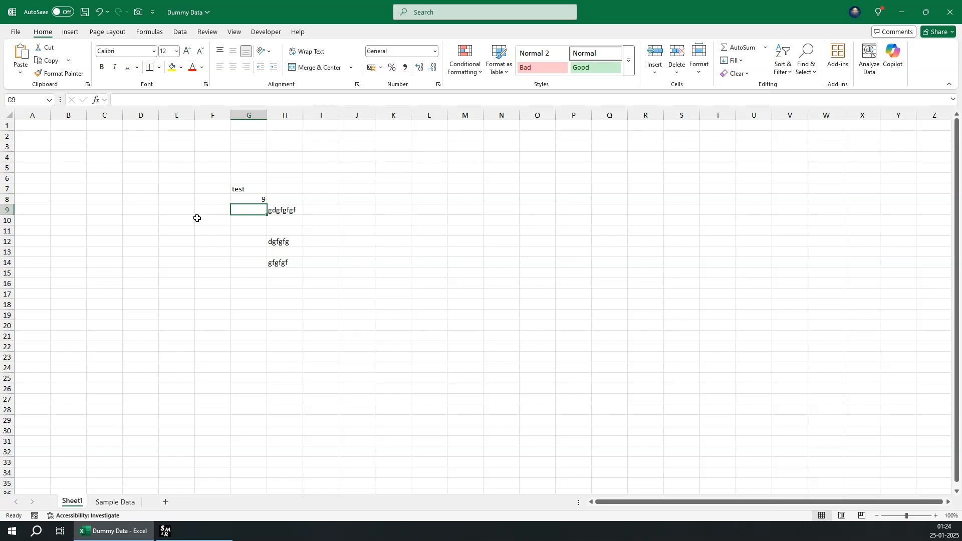
Step: Set the number format of cell G8 to Text
{"action": "key", "text": "Up"}
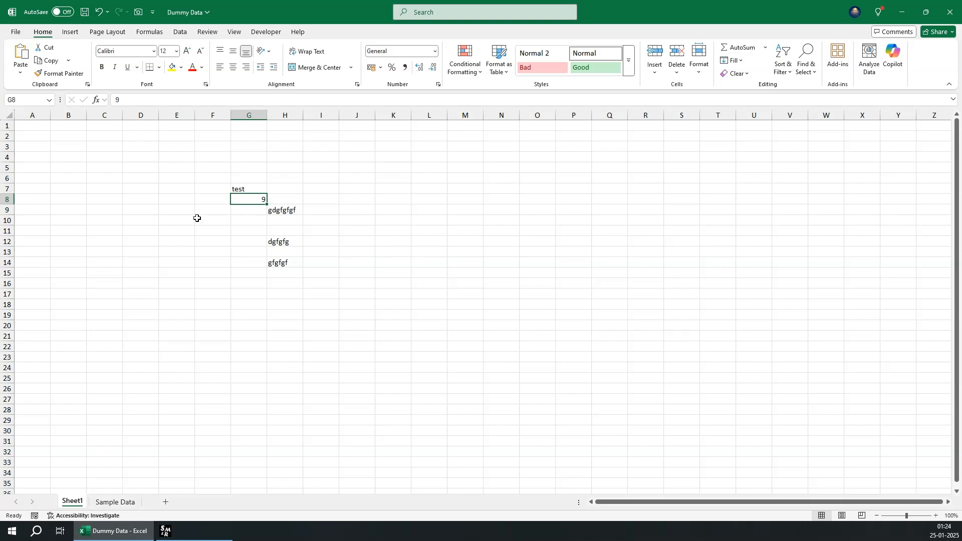
{"action": "key", "text": "ctrl+1"}
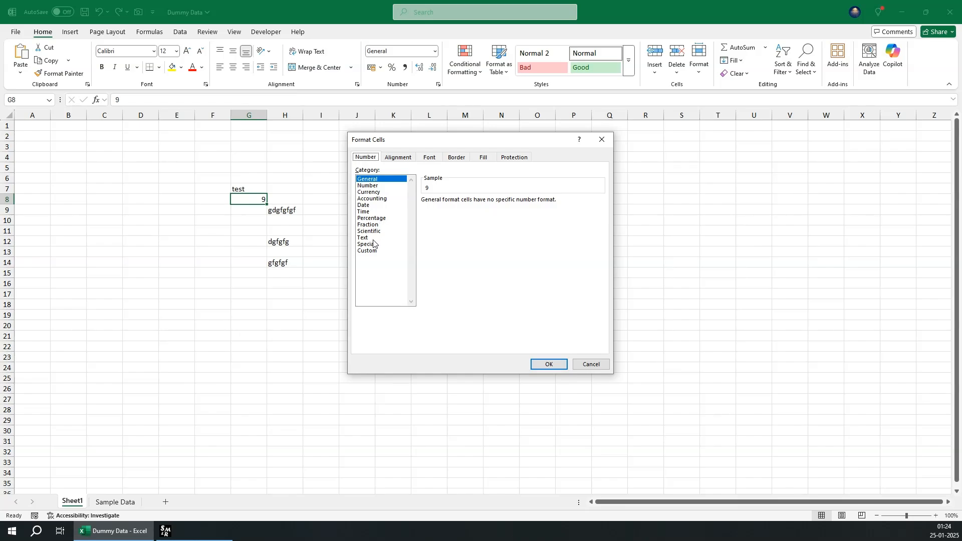
{"action": "left_click", "coordinate": [365, 238]}
{"action": "left_click", "coordinate": [550, 364]}
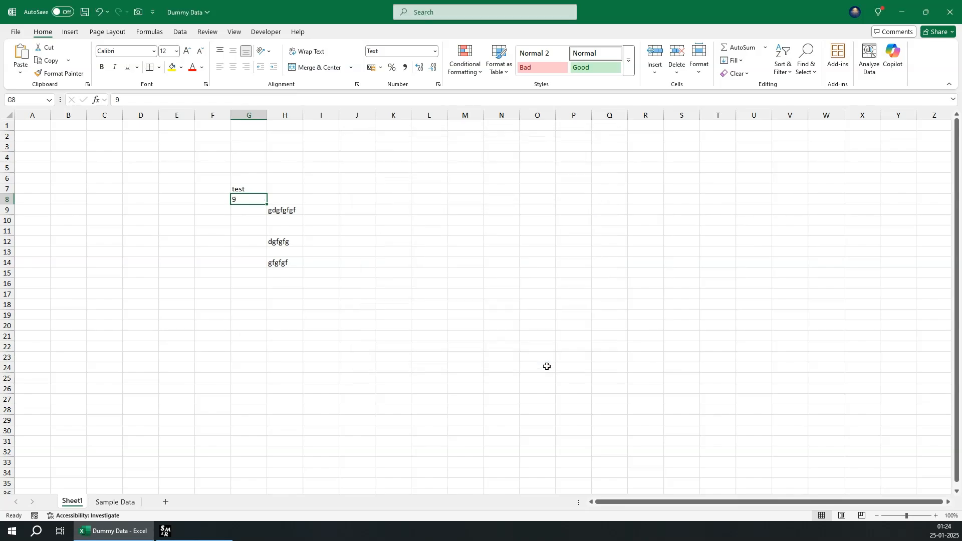
Step: Make the 9 in cell G8 bold, italic and underlined, and give the cell a light gray fill
{"action": "left_click", "coordinate": [213, 234]}
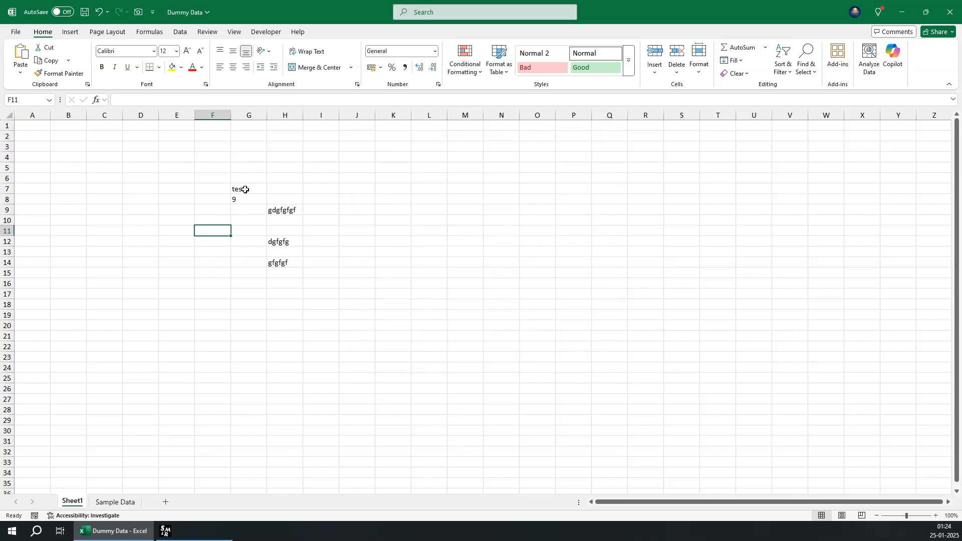
{"action": "left_click_drag", "start_coordinate": [242, 189], "coordinate": [247, 199]}
{"action": "left_click", "coordinate": [244, 199]}
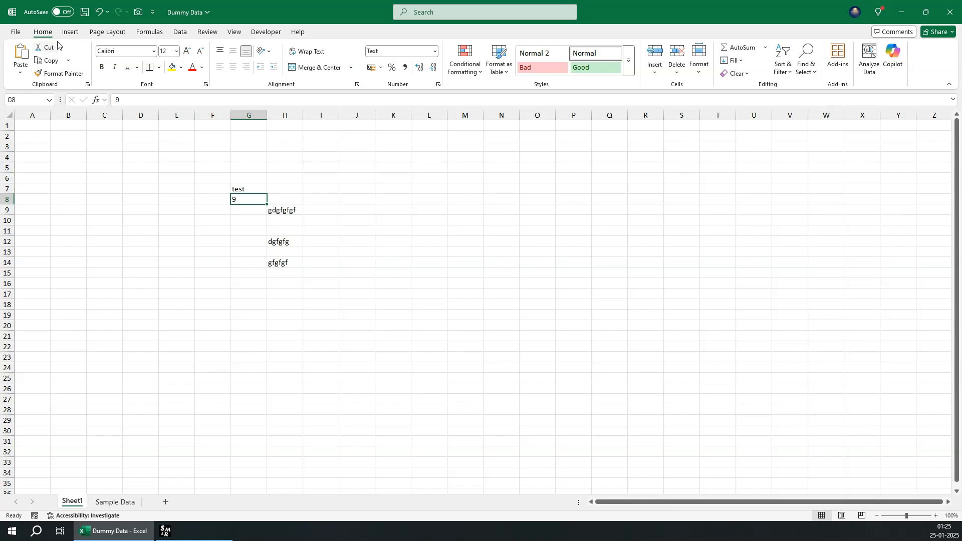
{"action": "left_click", "coordinate": [102, 67]}
{"action": "left_click", "coordinate": [115, 67]}
{"action": "left_click", "coordinate": [128, 67]}
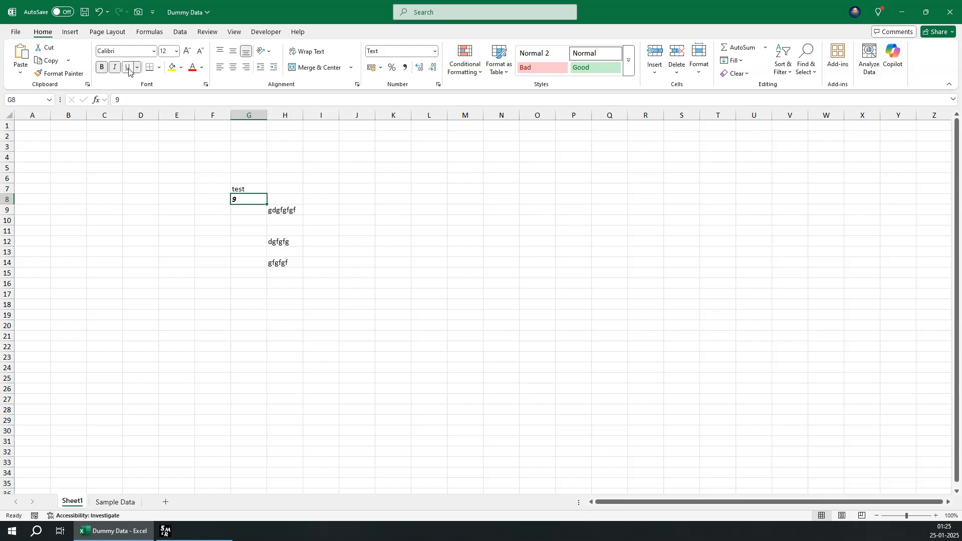
{"action": "left_click", "coordinate": [182, 67]}
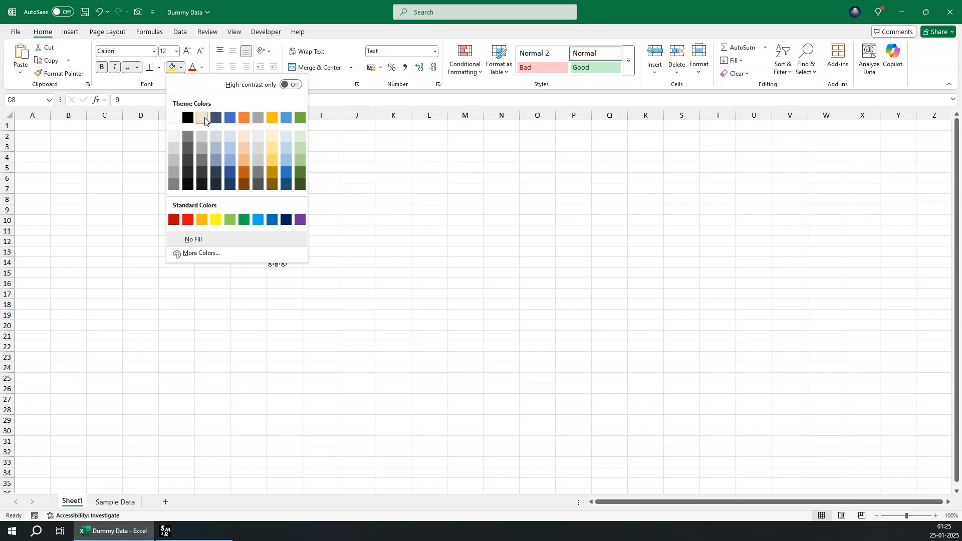
{"action": "left_click", "coordinate": [201, 117]}
Step: Give cell G7 ("test") a gray fill and set its font color to red
{"action": "left_click", "coordinate": [253, 188]}
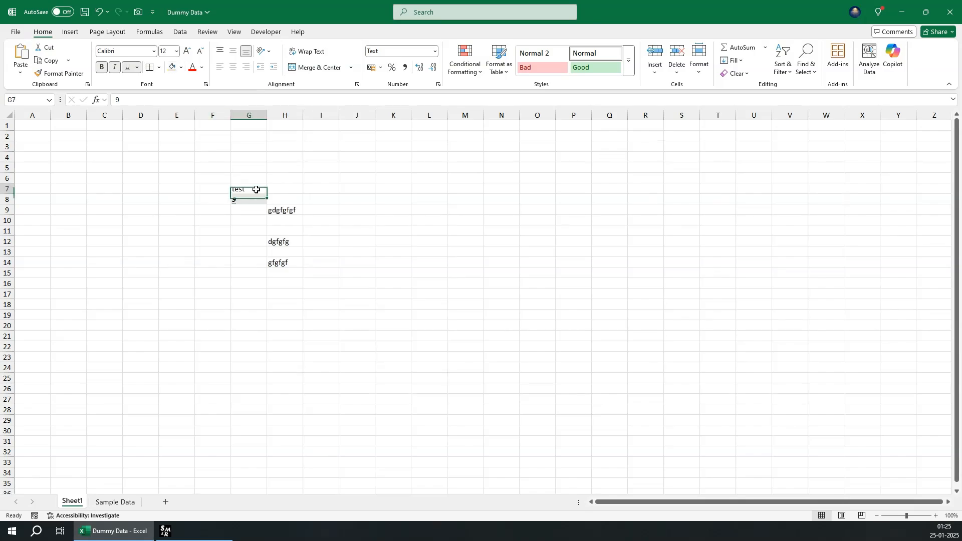
{"action": "left_click", "coordinate": [181, 67]}
{"action": "left_click", "coordinate": [173, 140]}
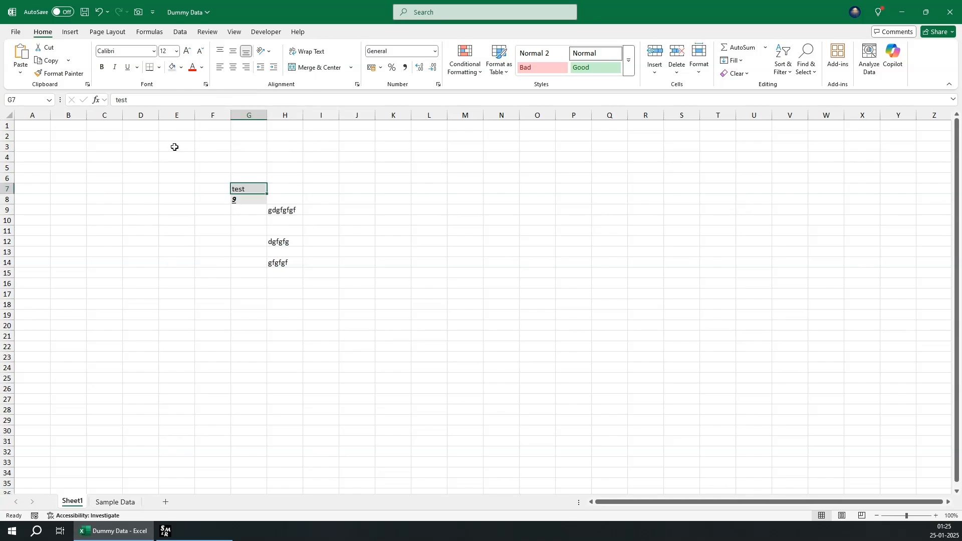
{"action": "left_click", "coordinate": [202, 67]}
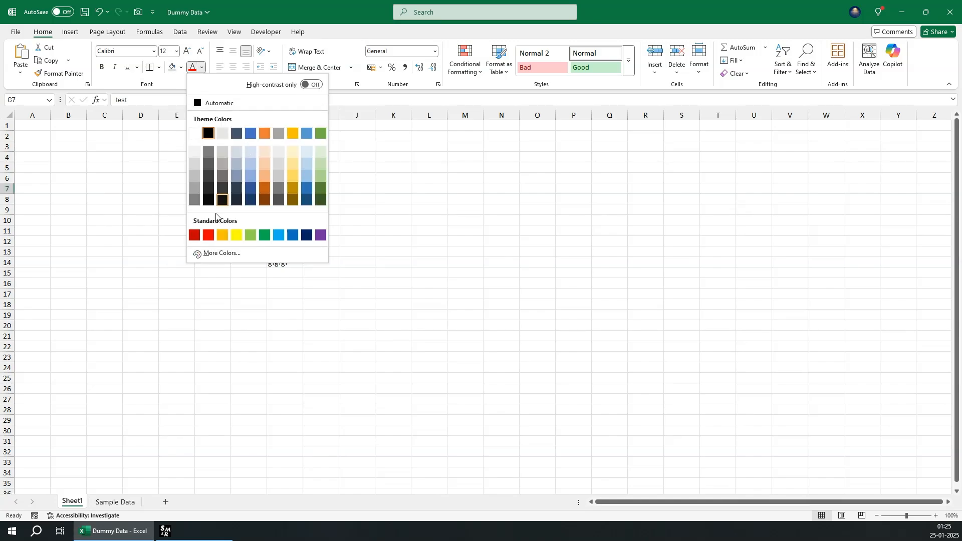
{"action": "left_click", "coordinate": [209, 235]}
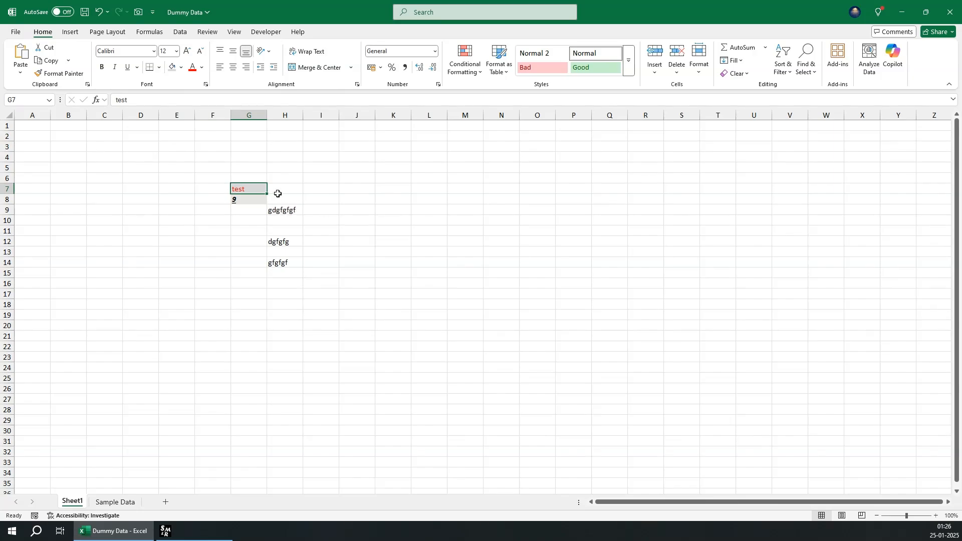
Step: Copy cell G7 and apply only its formats to cell H9 with Paste Special
{"action": "key", "text": "ctrl+c"}
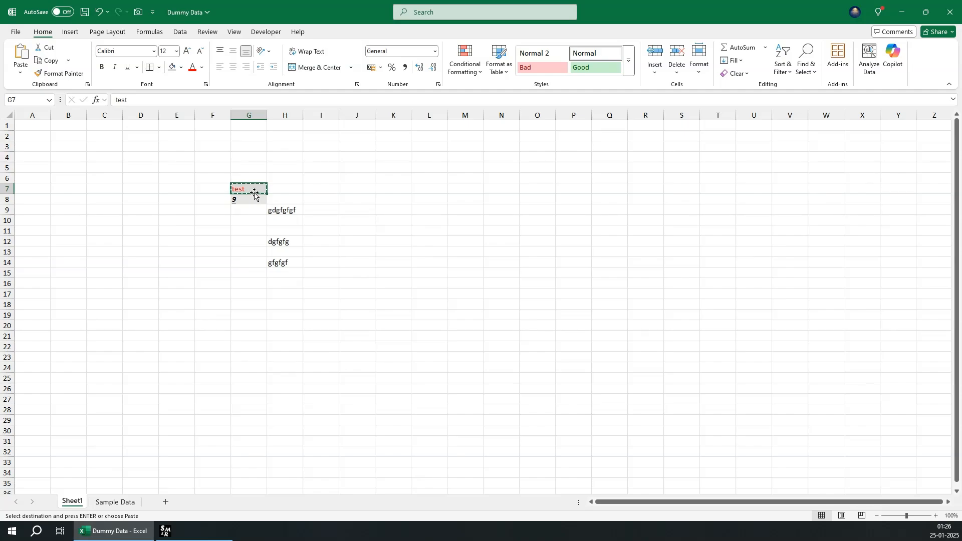
{"action": "left_click", "coordinate": [284, 211]}
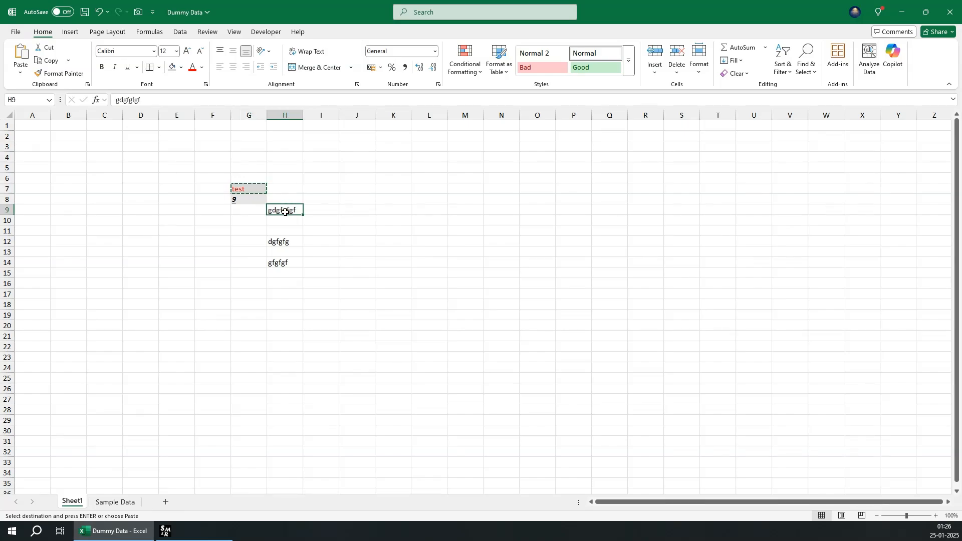
{"action": "key", "text": "ctrl+alt+v"}
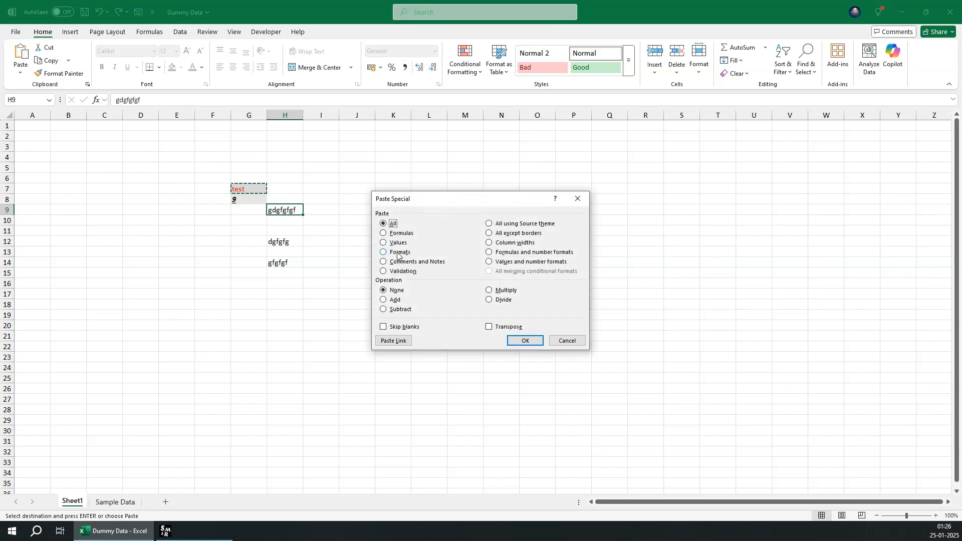
{"action": "left_click", "coordinate": [399, 252]}
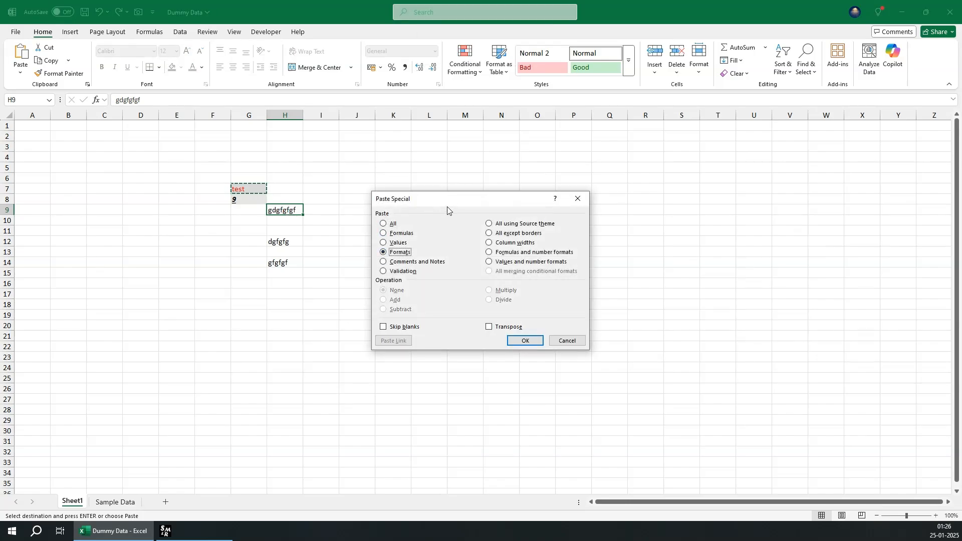
{"action": "left_click", "coordinate": [523, 341]}
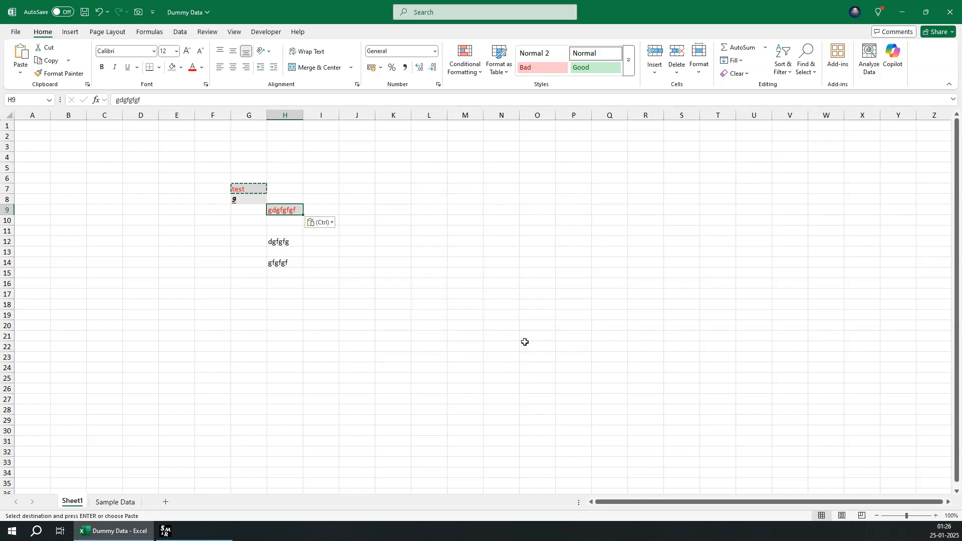
{"action": "key", "text": "Escape"}
{"action": "key", "text": "Escape"}
Step: Copy cell G7 again and paste only its formats onto cell H14 with Paste Special
{"action": "left_click", "coordinate": [248, 191]}
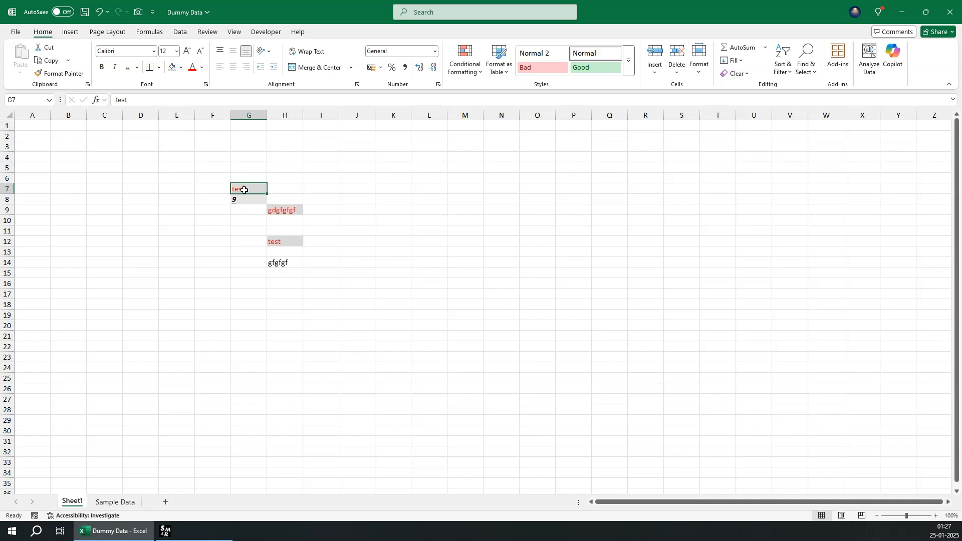
{"action": "key", "text": "ctrl+c"}
{"action": "left_click", "coordinate": [282, 263]}
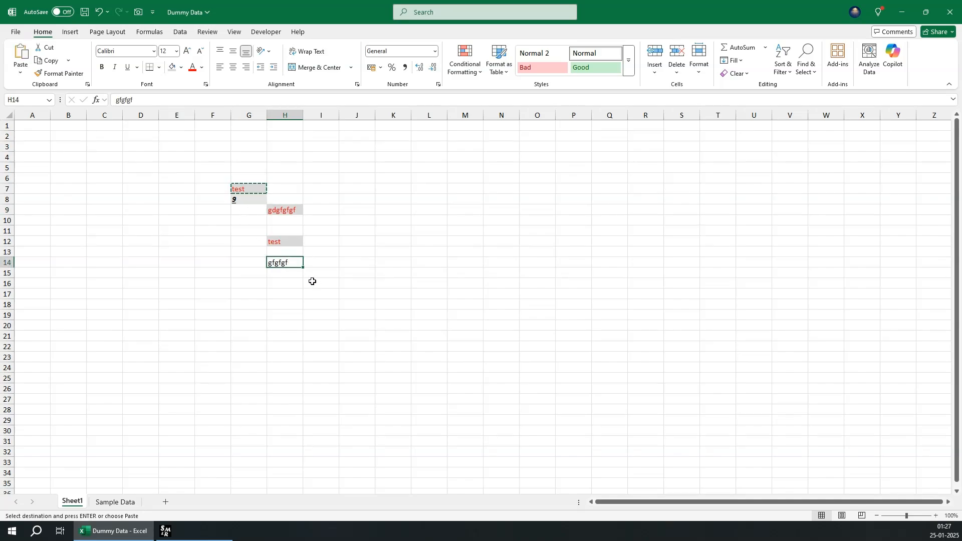
{"action": "key", "text": "alt+e"}
{"action": "key", "text": "s"}
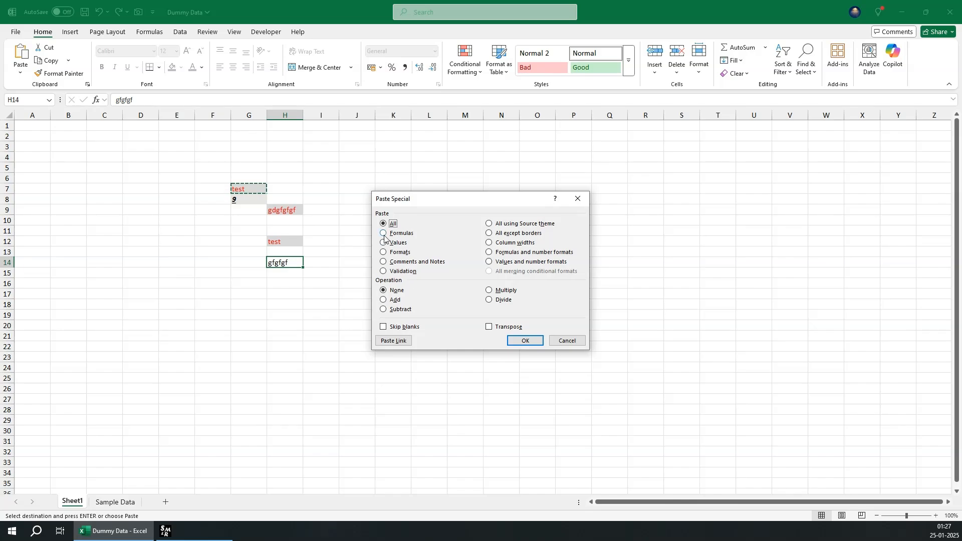
{"action": "left_click", "coordinate": [383, 253]}
{"action": "left_click", "coordinate": [523, 342]}
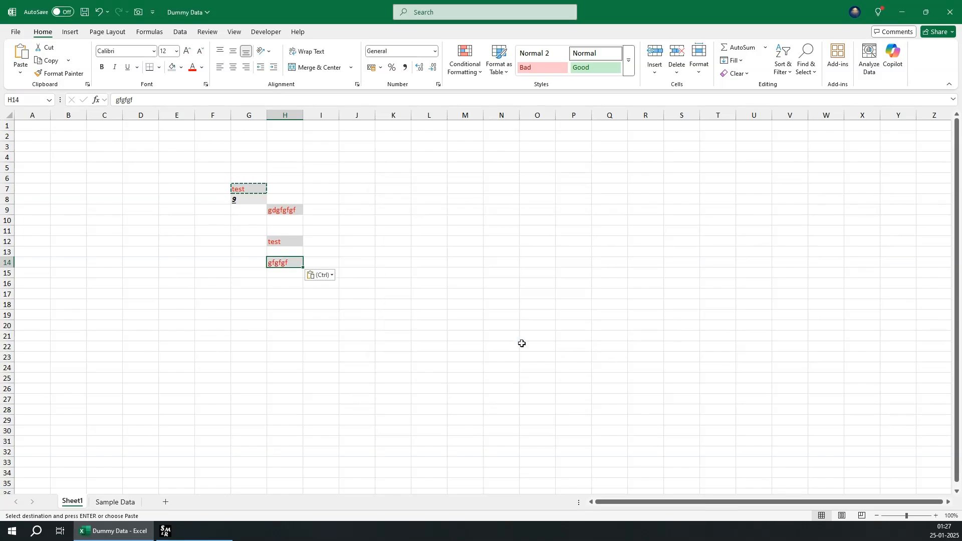
Step: Apply the formatting of cell G7 to cell G8 with Format Painter, and undo it
{"action": "left_click", "coordinate": [248, 191]}
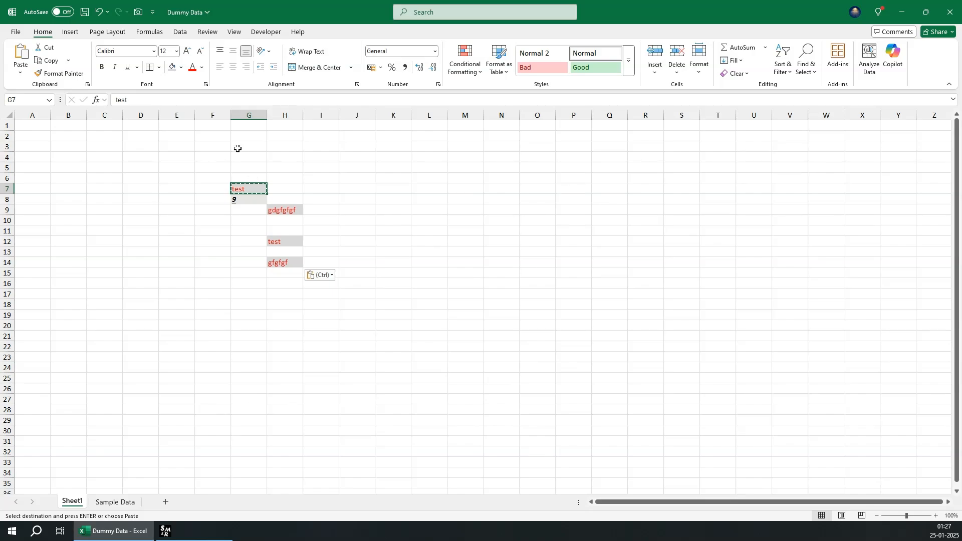
{"action": "left_click", "coordinate": [54, 75]}
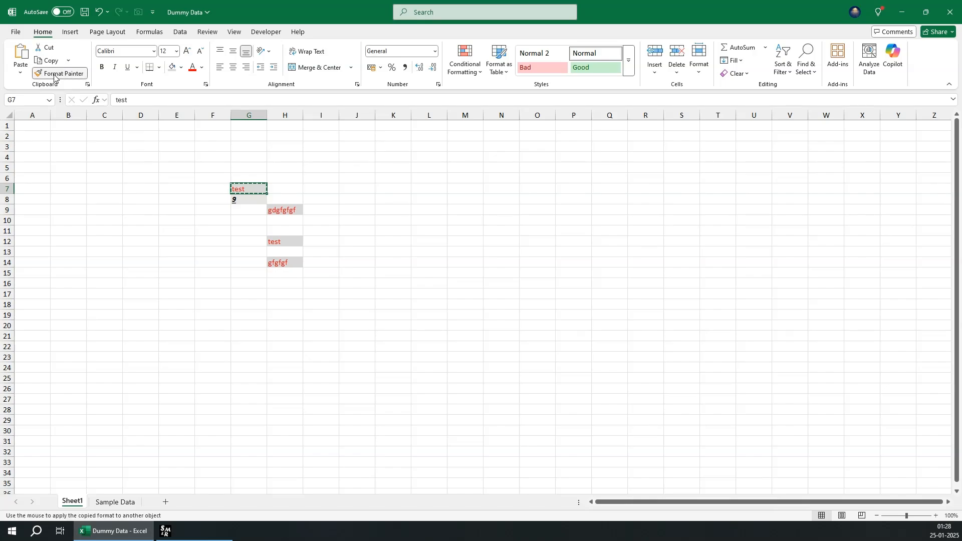
{"action": "left_click", "coordinate": [245, 201]}
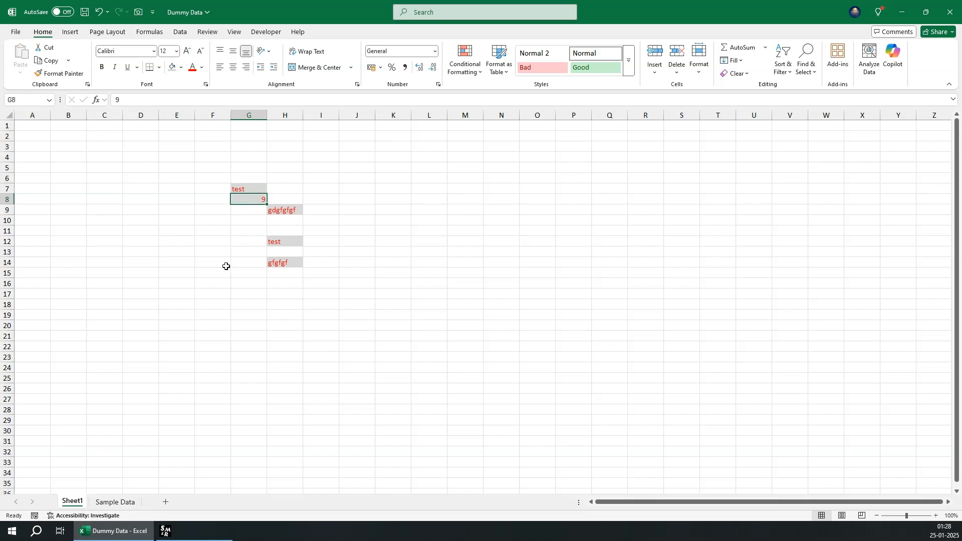
{"action": "key", "text": "ctrl+z"}
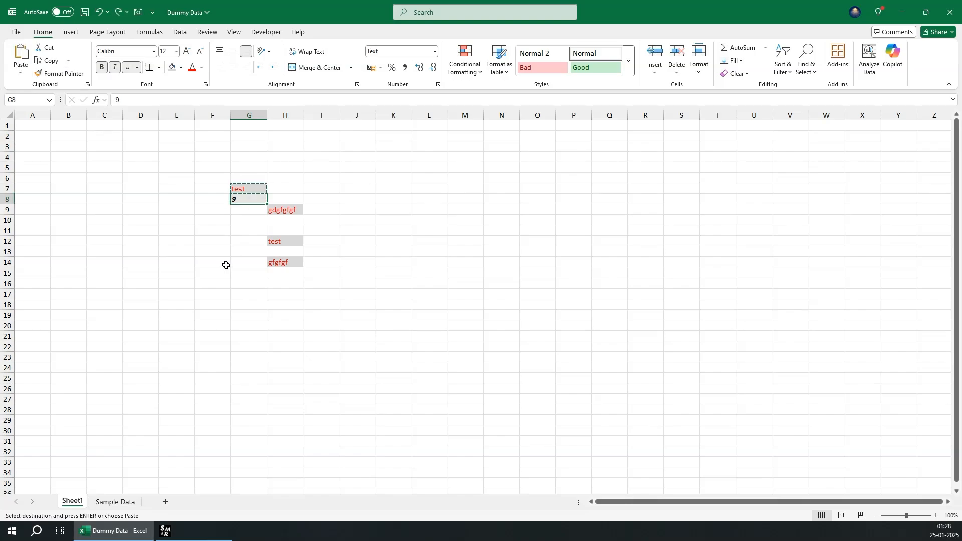
Step: Enter the text "Testing" in cell J10, keeping that cell selected
{"action": "left_click", "coordinate": [269, 263]}
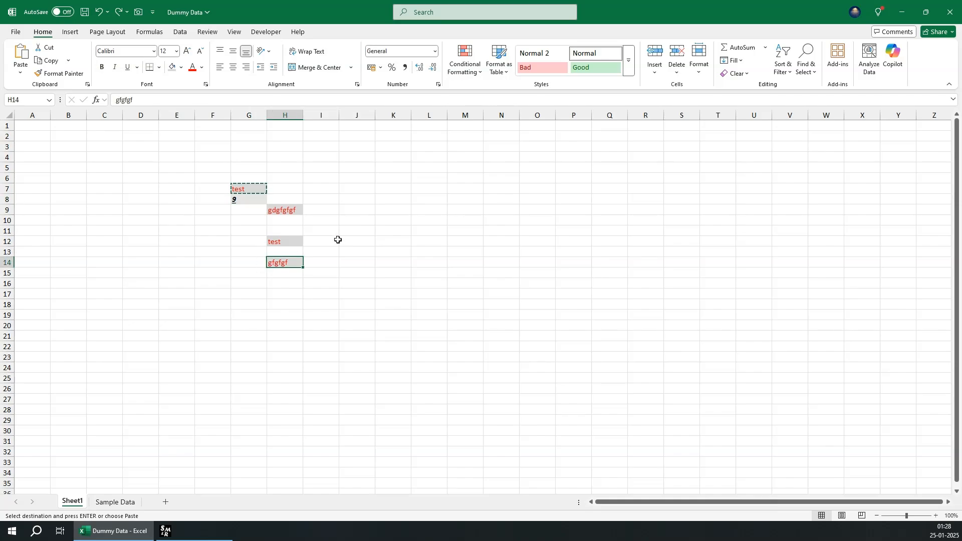
{"action": "left_click", "coordinate": [360, 221]}
{"action": "key", "text": "Escape"}
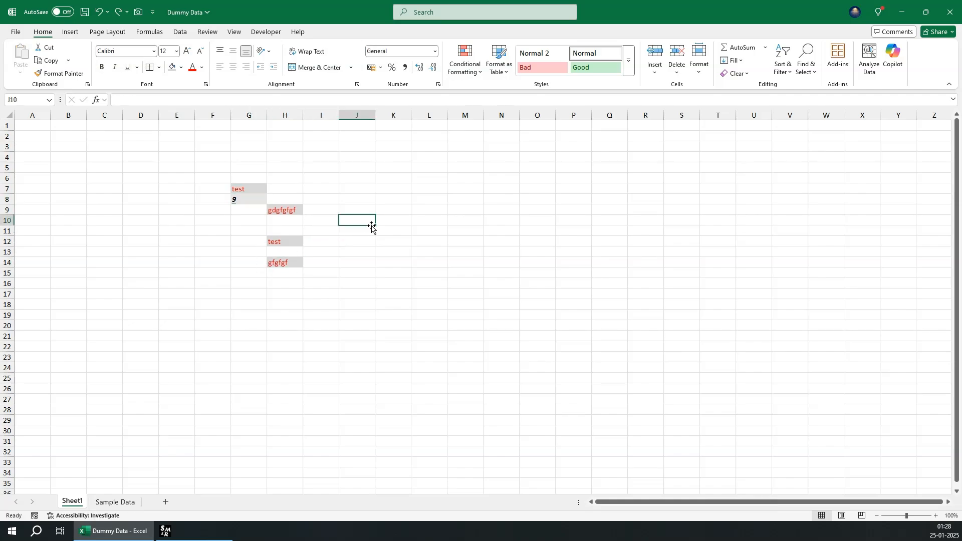
{"action": "type", "text": "Teg"}
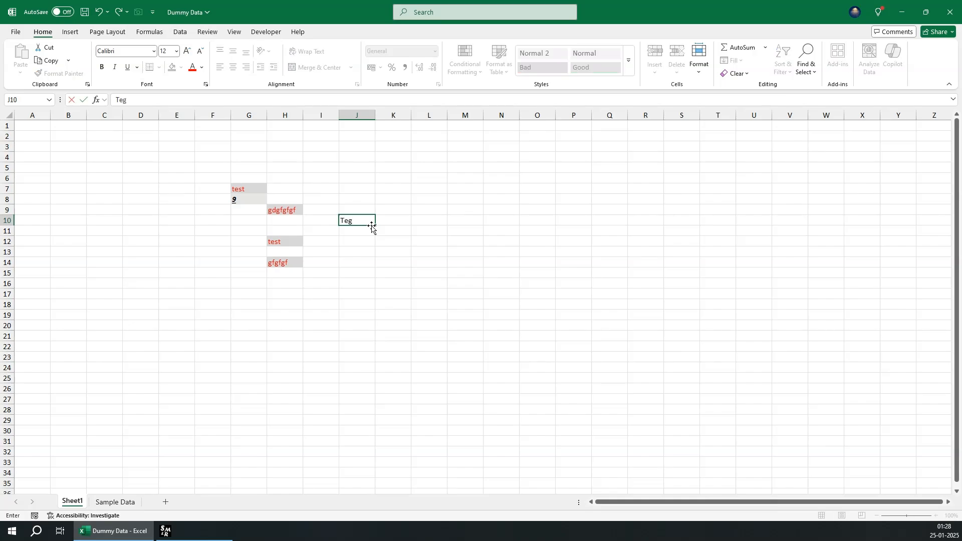
{"action": "type", "text": "ting"}
{"action": "key", "text": "ctrl+Return"}
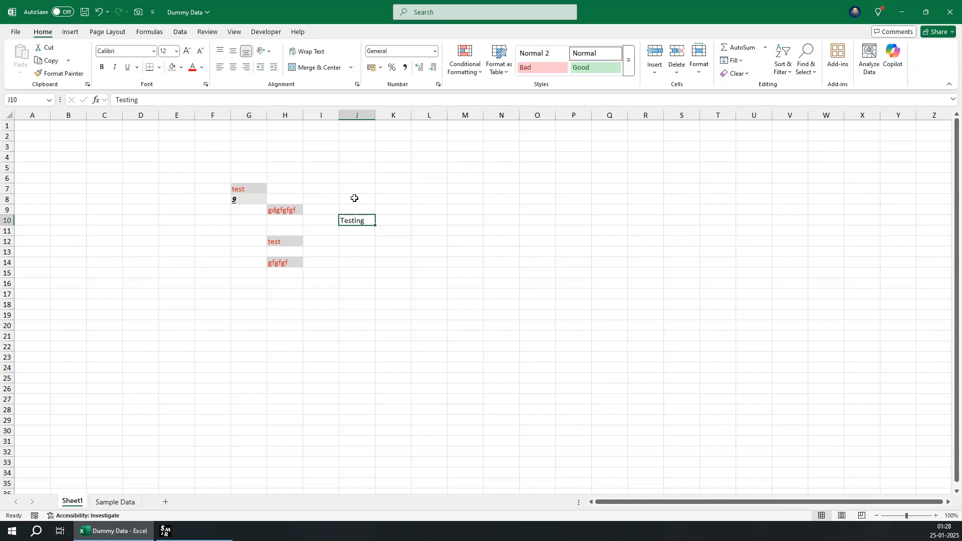
Step: Copy "Testing" from cell J10 into cells K10 and L10
{"action": "left_click", "coordinate": [391, 219]}
{"action": "left_click", "coordinate": [445, 219]}
{"action": "left_click", "coordinate": [471, 220]}
{"action": "left_click", "coordinate": [352, 221]}
{"action": "key", "text": "ctrl+c"}
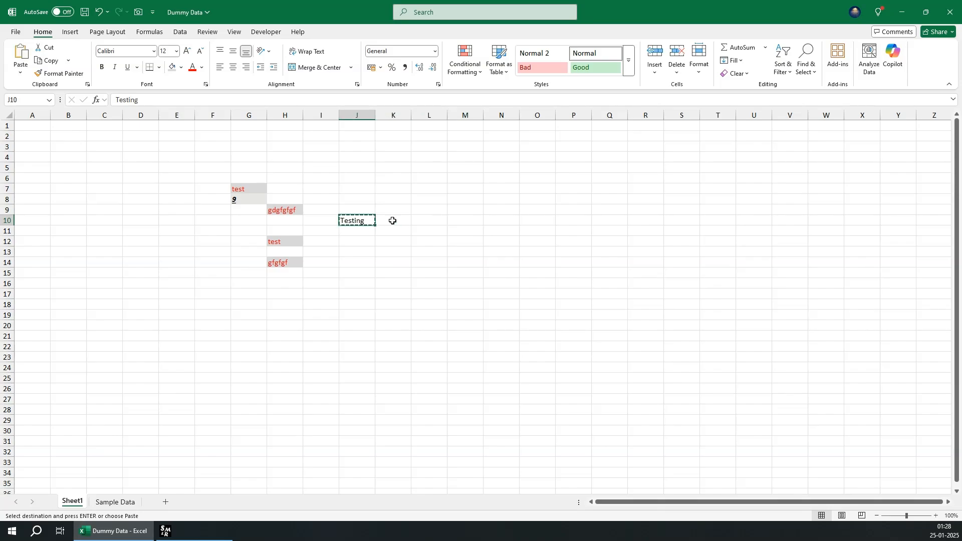
{"action": "left_click", "coordinate": [398, 220]}
{"action": "key", "text": "ctrl+v"}
{"action": "left_click", "coordinate": [431, 220]}
{"action": "key", "text": "ctrl+v"}
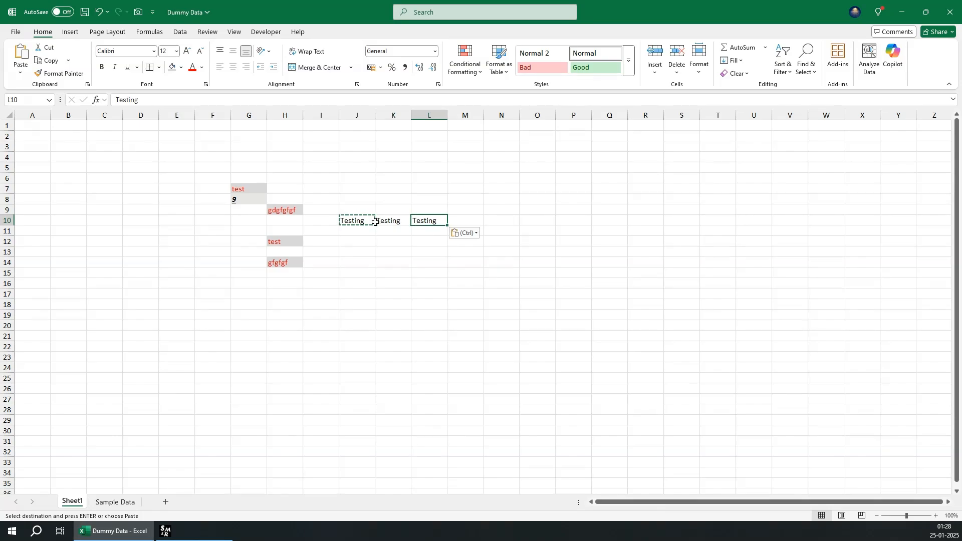
{"action": "left_click", "coordinate": [356, 220]}
{"action": "left_click", "coordinate": [294, 212]}
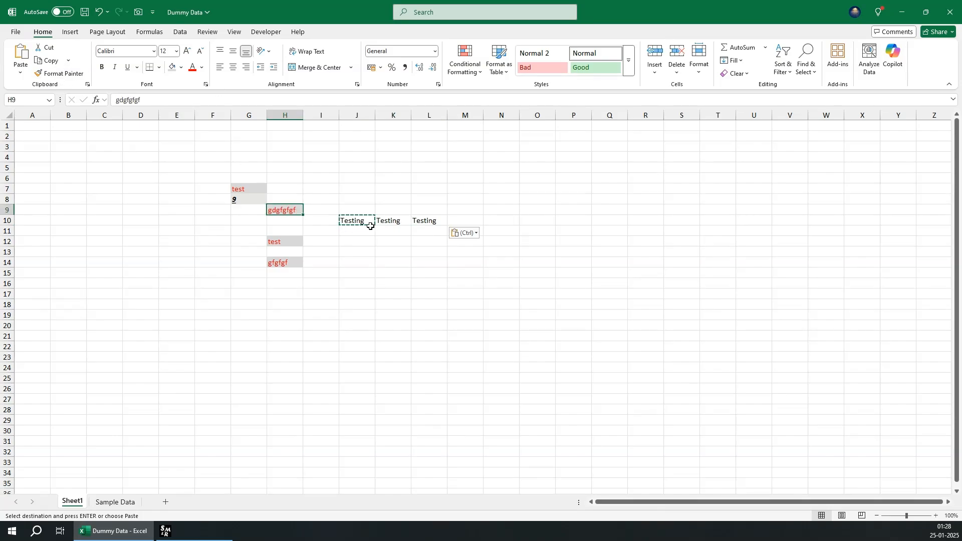
{"action": "left_click", "coordinate": [367, 219]}
{"action": "left_click", "coordinate": [432, 221]}
{"action": "key", "text": "Escape"}
{"action": "left_click_drag", "start_coordinate": [357, 223], "coordinate": [430, 220]}
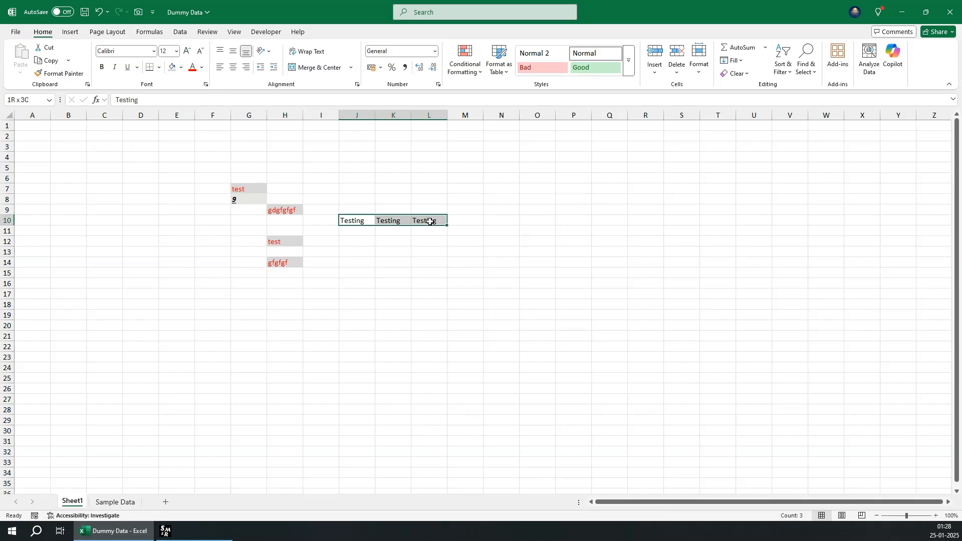
{"action": "left_click", "coordinate": [368, 219]}
Step: Copy the formatting of cell H9 to cells J10, K10 and L10 in turn with a locked Format Painter, and switch it off
{"action": "left_click", "coordinate": [288, 214]}
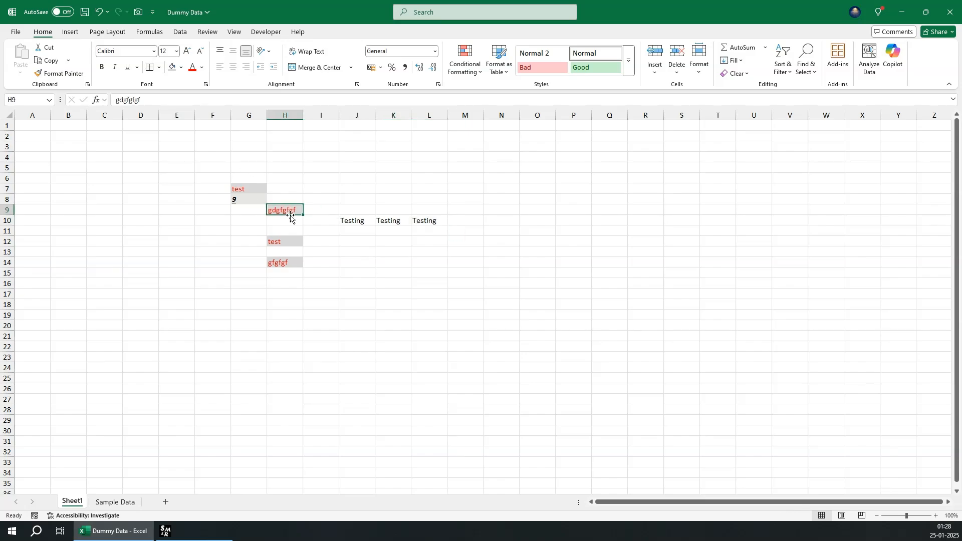
{"action": "left_click", "coordinate": [49, 74]}
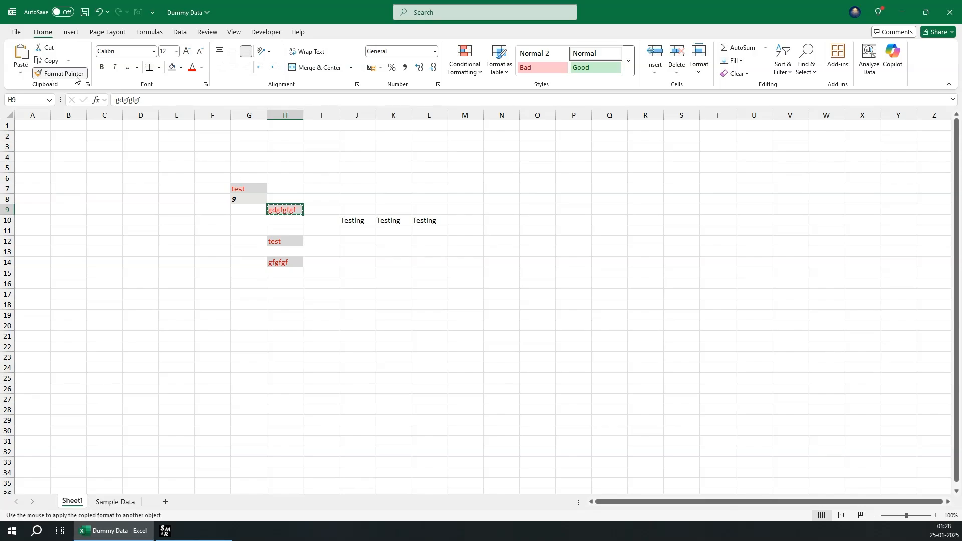
{"action": "left_click", "coordinate": [360, 220]}
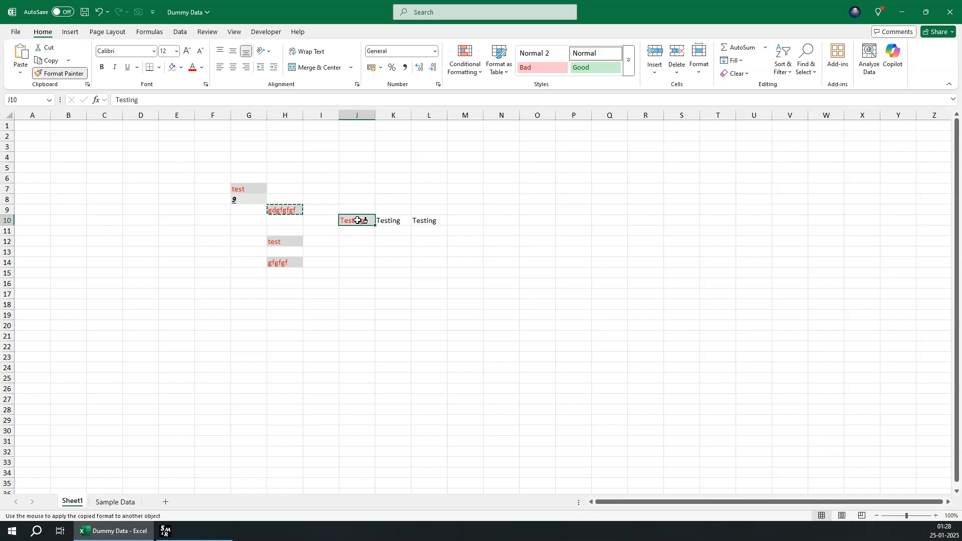
{"action": "left_click", "coordinate": [400, 221]}
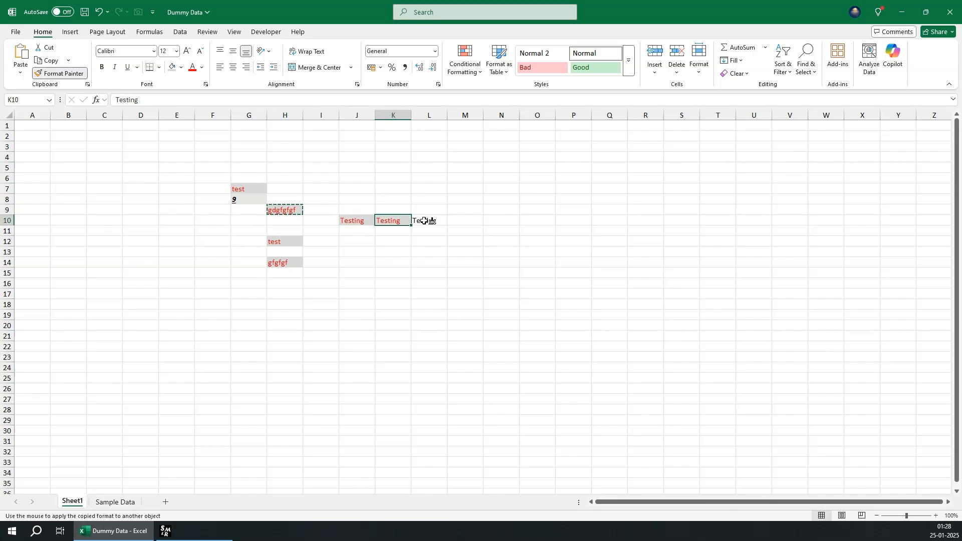
{"action": "left_click", "coordinate": [423, 220]}
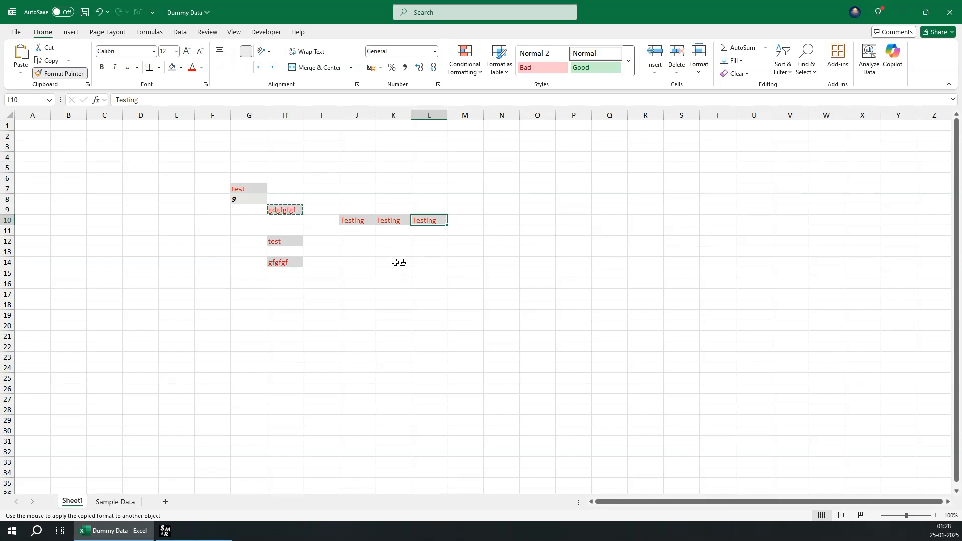
{"action": "key", "text": "Escape"}
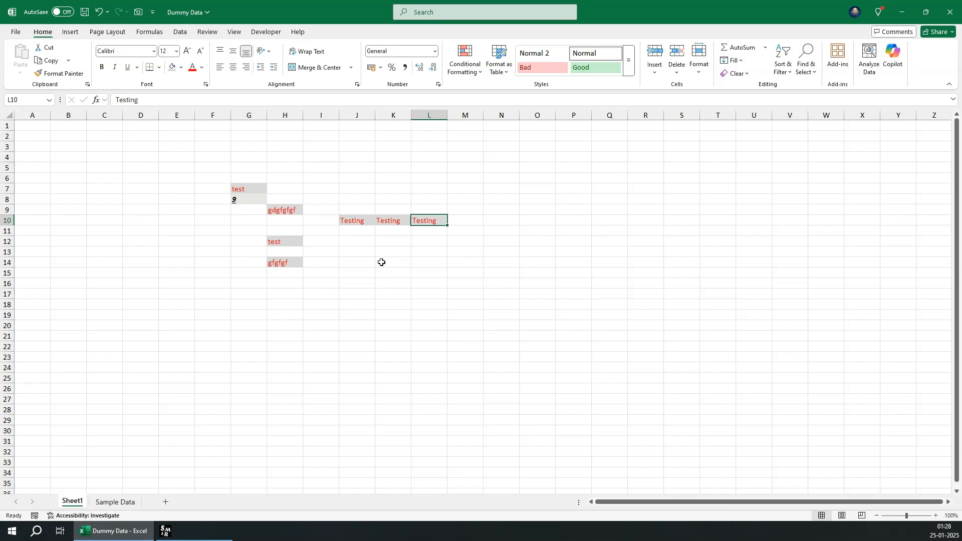
Step: Rename the Sheet1 worksheet as Test
{"action": "left_click", "coordinate": [356, 219]}
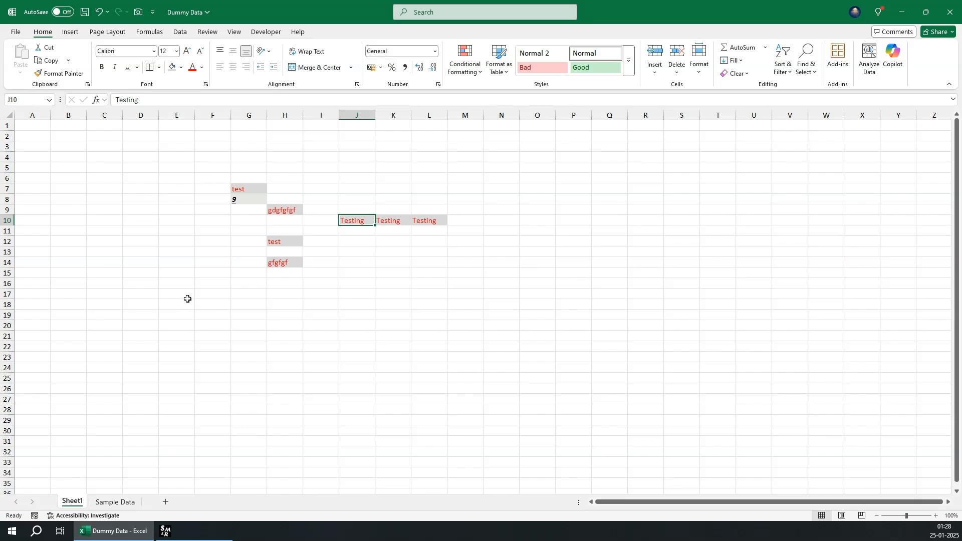
{"action": "right_click", "coordinate": [74, 504]}
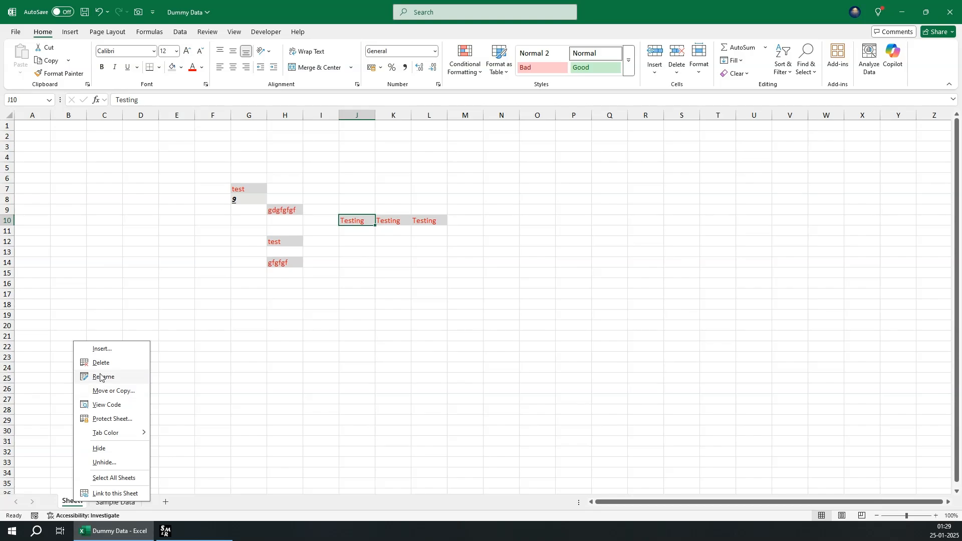
{"action": "left_click", "coordinate": [194, 368]}
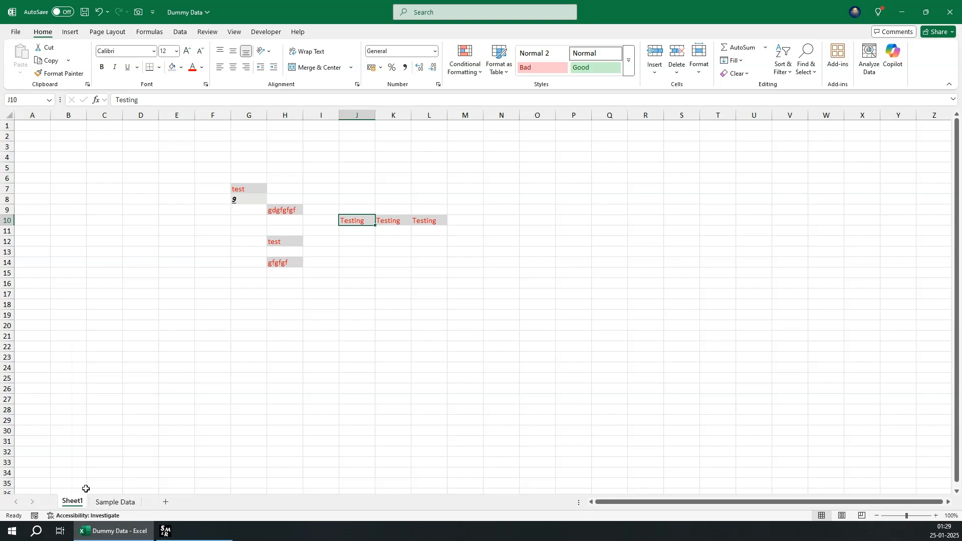
{"action": "double_click", "coordinate": [72, 503]}
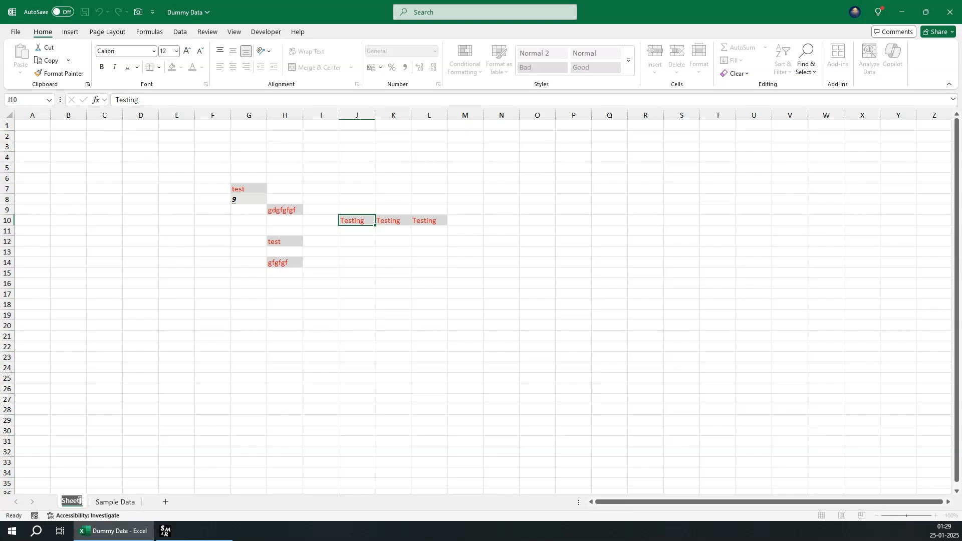
{"action": "type", "text": "Test"}
{"action": "key", "text": "Return"}
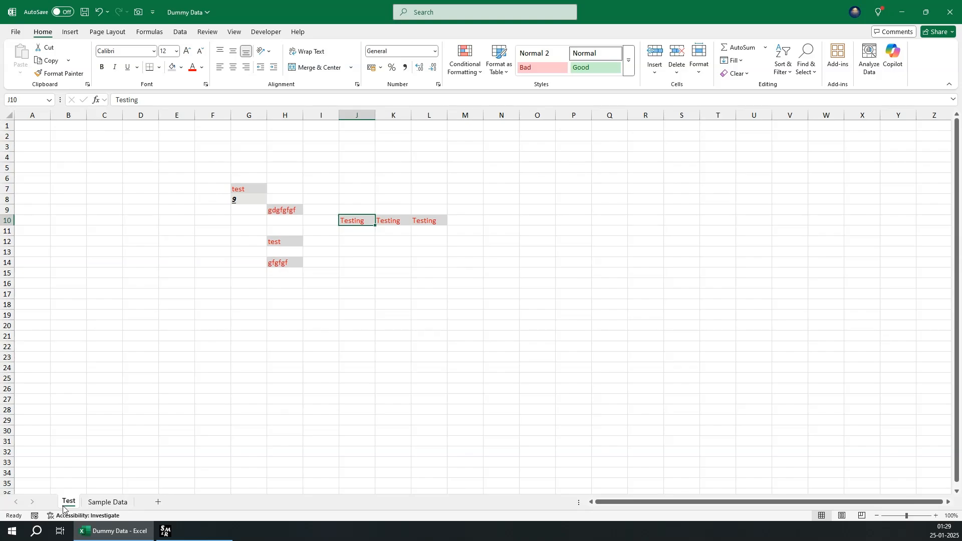
Step: Colour the Test sheet's tab with the standard red
{"action": "right_click", "coordinate": [70, 506]}
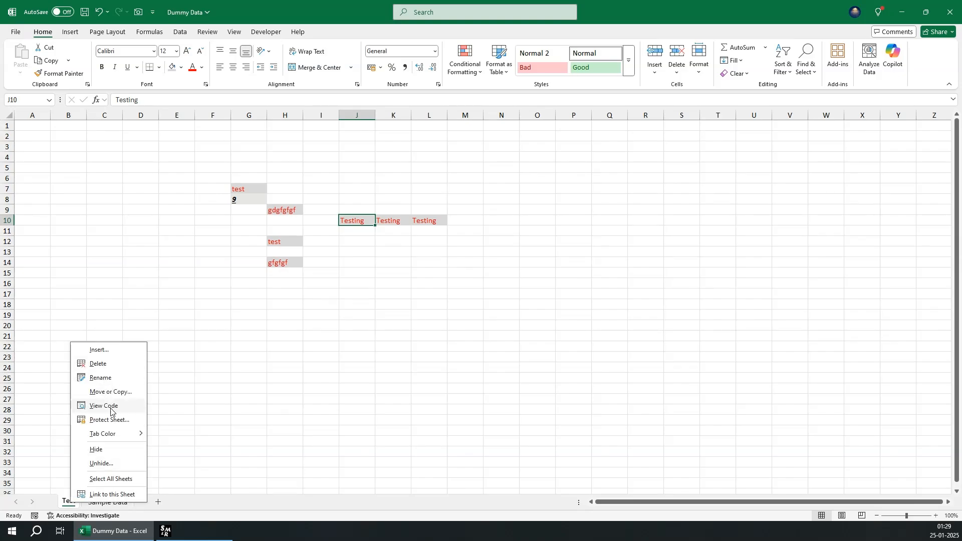
{"action": "mouse_move", "coordinate": [118, 435]}
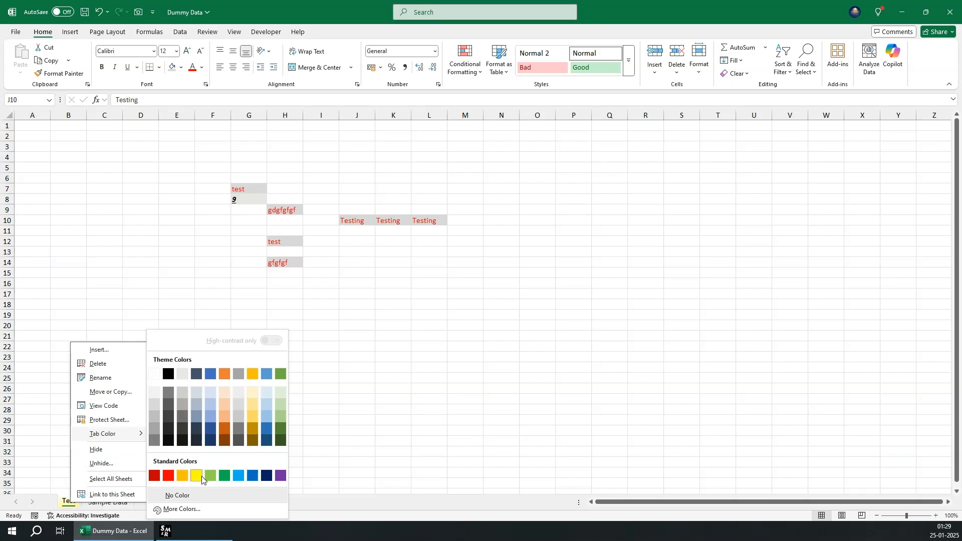
{"action": "left_click", "coordinate": [169, 480]}
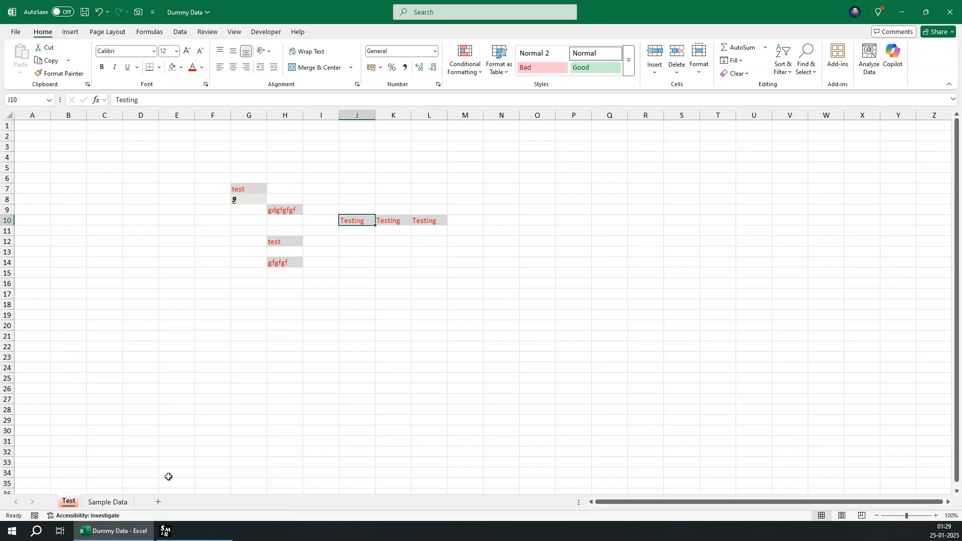
{"action": "left_click", "coordinate": [97, 400]}
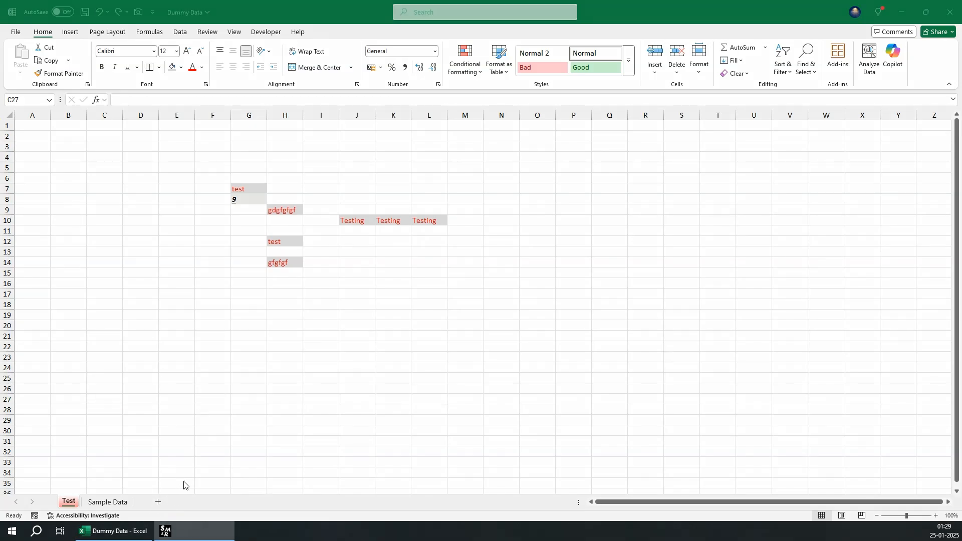
Step: Insert a new blank worksheet directly after the Test sheet
{"action": "left_click_drag", "start_coordinate": [202, 461], "coordinate": [167, 498]}
{"action": "left_click", "coordinate": [159, 503]}
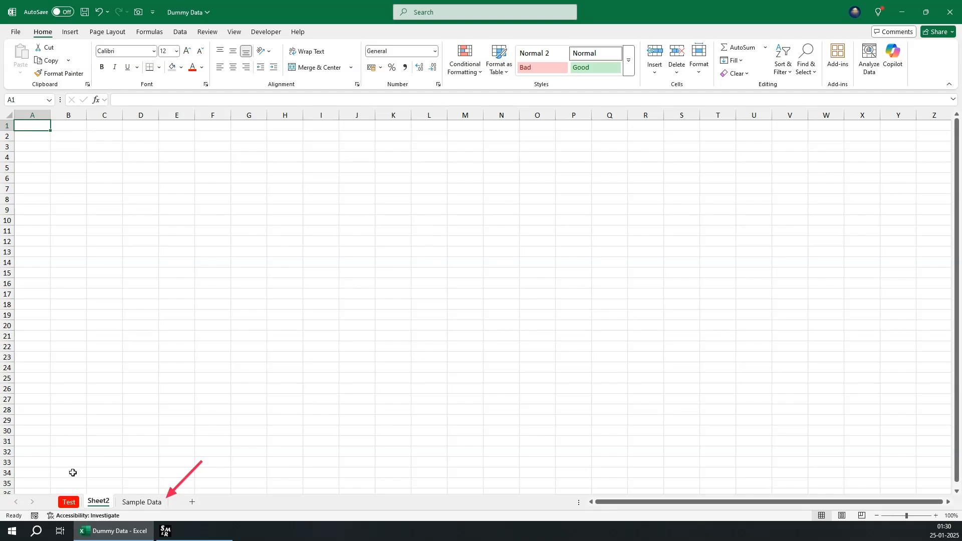
Step: Copy range F7:M18 from the Test sheet and paste it on Sheet2 starting at cell C5
{"action": "left_click", "coordinate": [72, 504]}
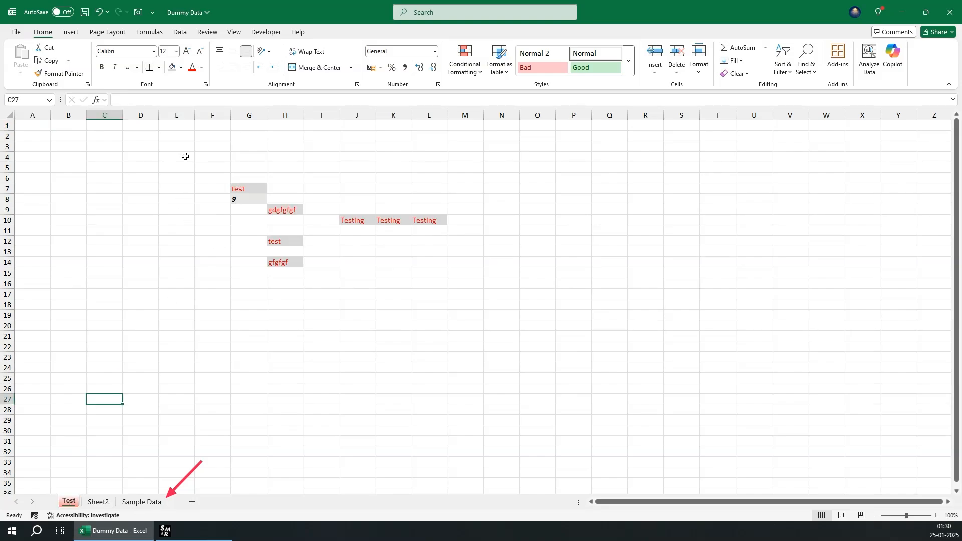
{"action": "left_click_drag", "start_coordinate": [187, 159], "coordinate": [509, 385]}
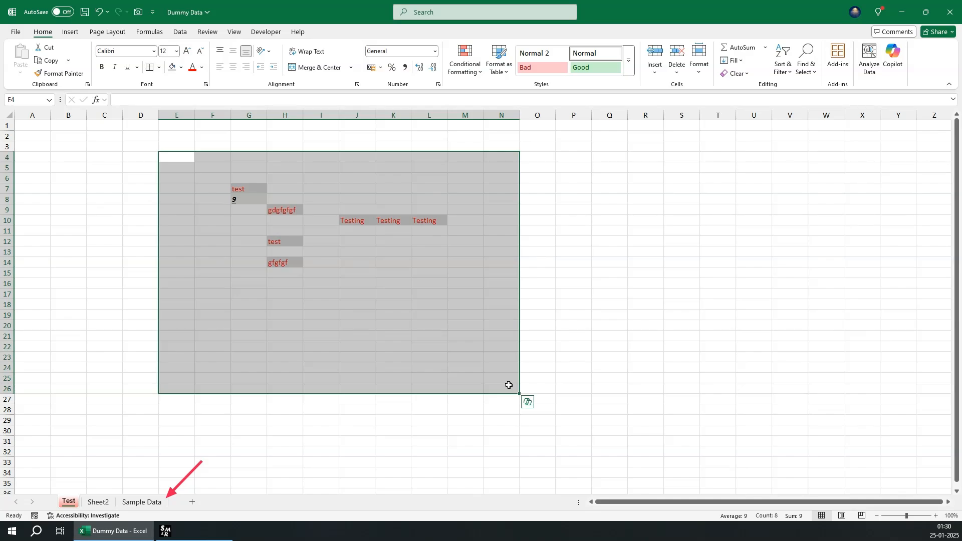
{"action": "left_click", "coordinate": [101, 505]}
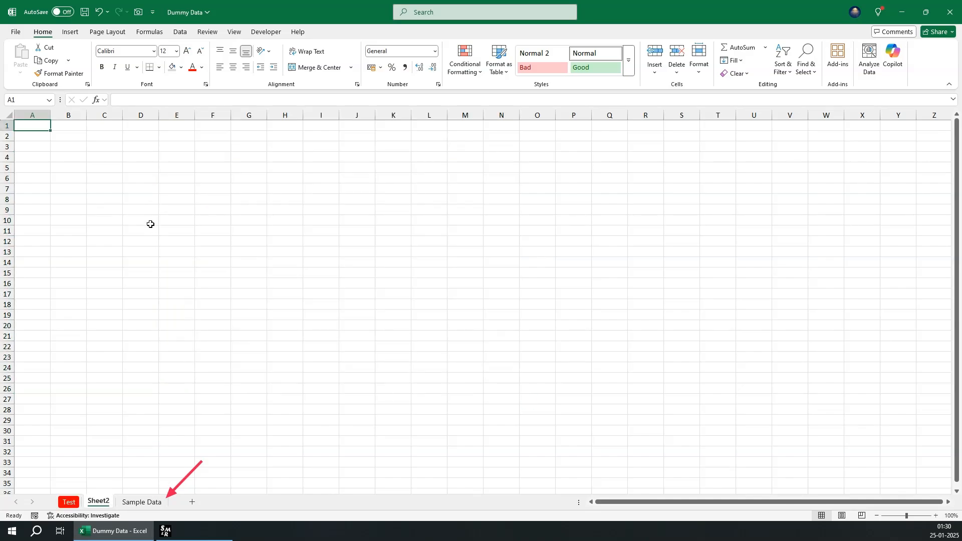
{"action": "left_click", "coordinate": [71, 501]}
{"action": "left_click_drag", "start_coordinate": [211, 189], "coordinate": [452, 307]}
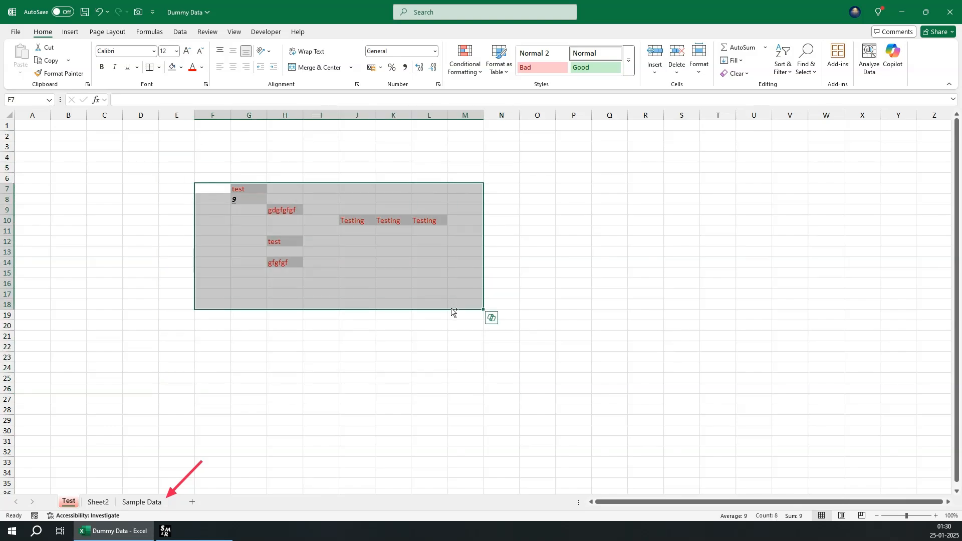
{"action": "key", "text": "ctrl+c"}
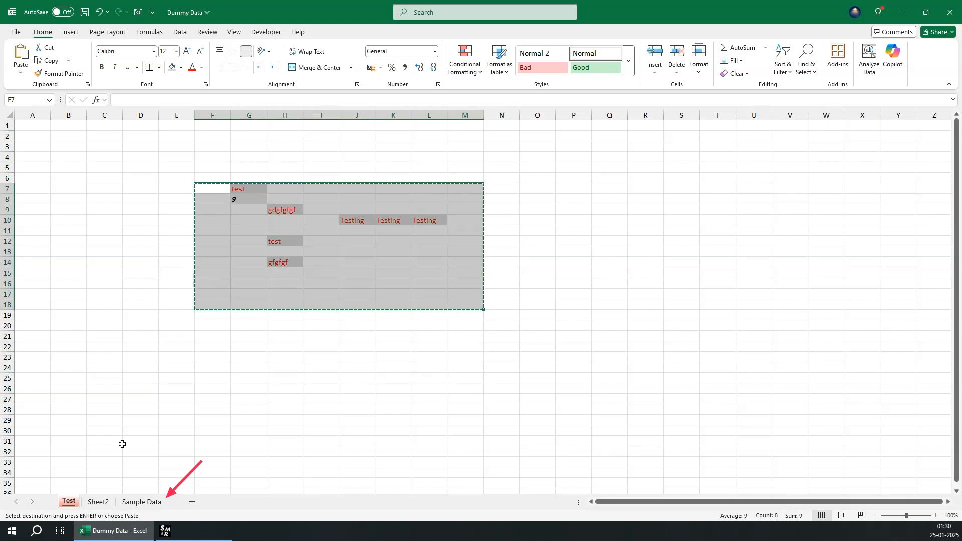
{"action": "left_click", "coordinate": [103, 502]}
{"action": "left_click", "coordinate": [121, 169]}
{"action": "key", "text": "ctrl+v"}
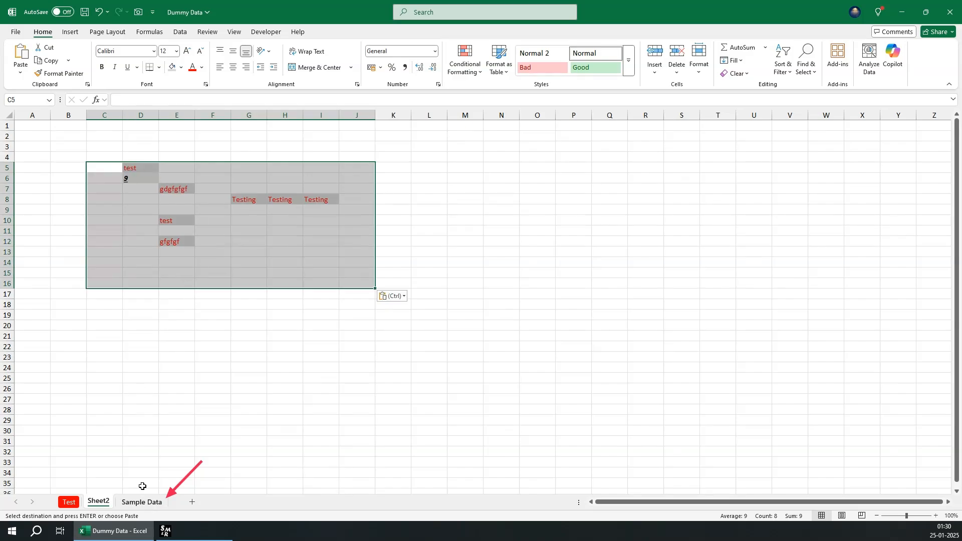
{"action": "left_click", "coordinate": [79, 399]}
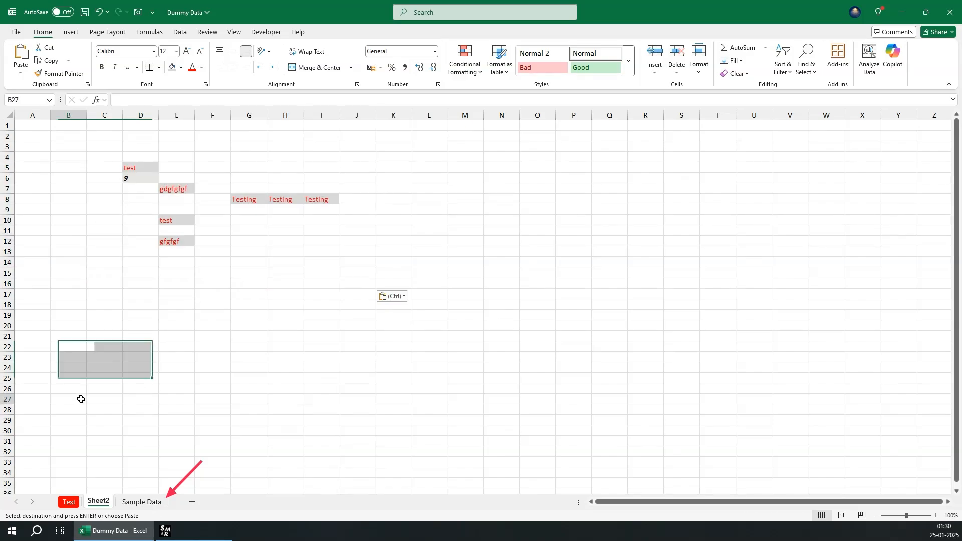
Step: Create a copy of the Test sheet at the end of the Dummy Data workbook with Move or Copy
{"action": "left_click", "coordinate": [71, 502]}
{"action": "right_click", "coordinate": [70, 505]}
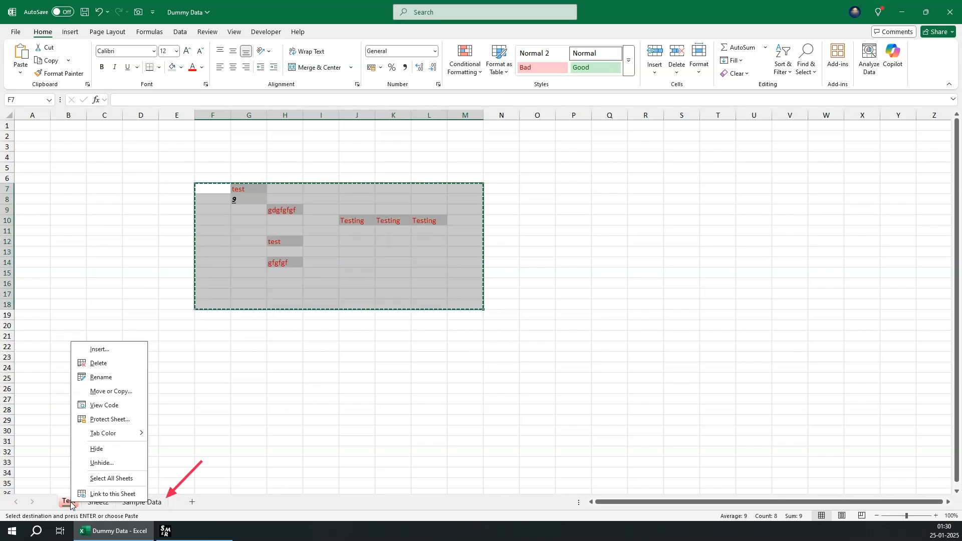
{"action": "left_click", "coordinate": [120, 394]}
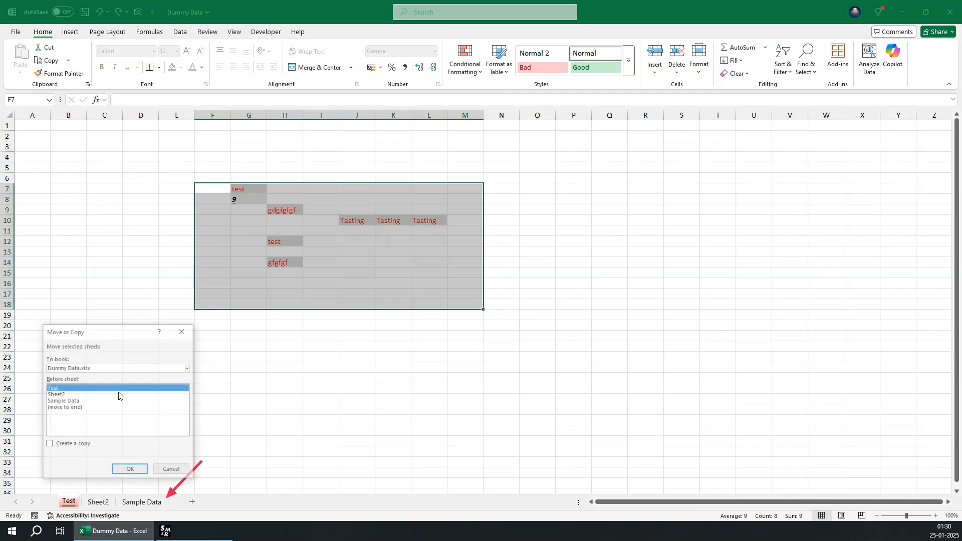
{"action": "left_click", "coordinate": [75, 411]}
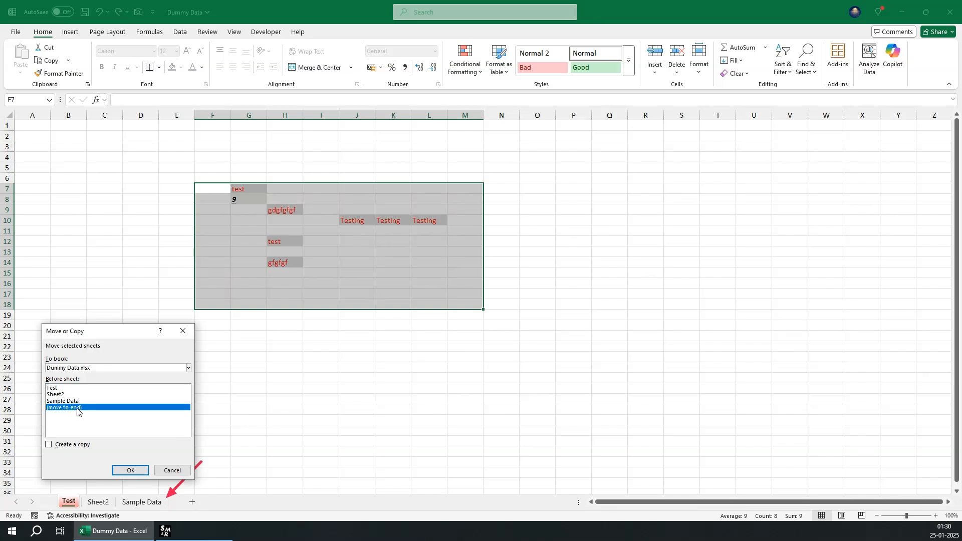
{"action": "left_click", "coordinate": [75, 445]}
{"action": "left_click", "coordinate": [130, 470]}
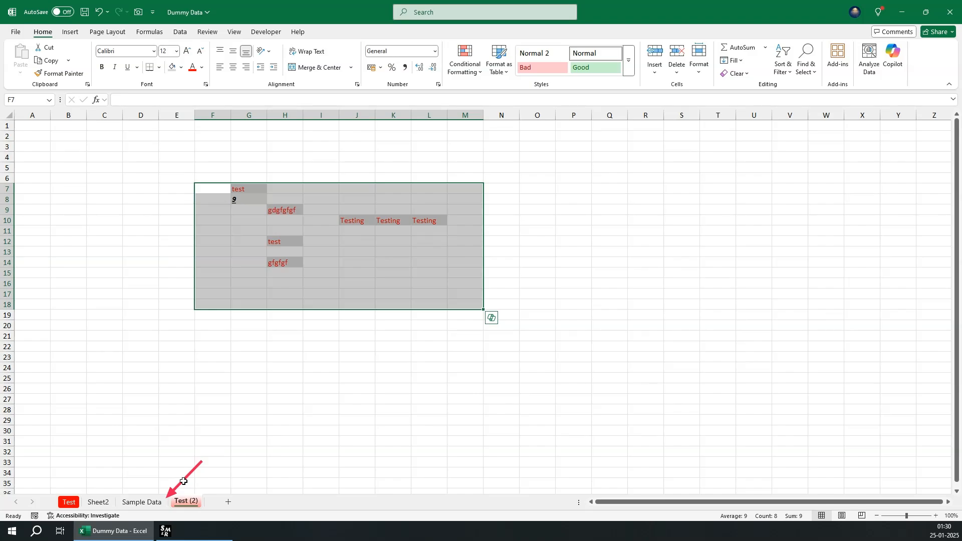
Step: Duplicate the Test sheet directly in the sheet tab row, placing the copy after the last sheet
{"action": "left_click", "coordinate": [69, 503]}
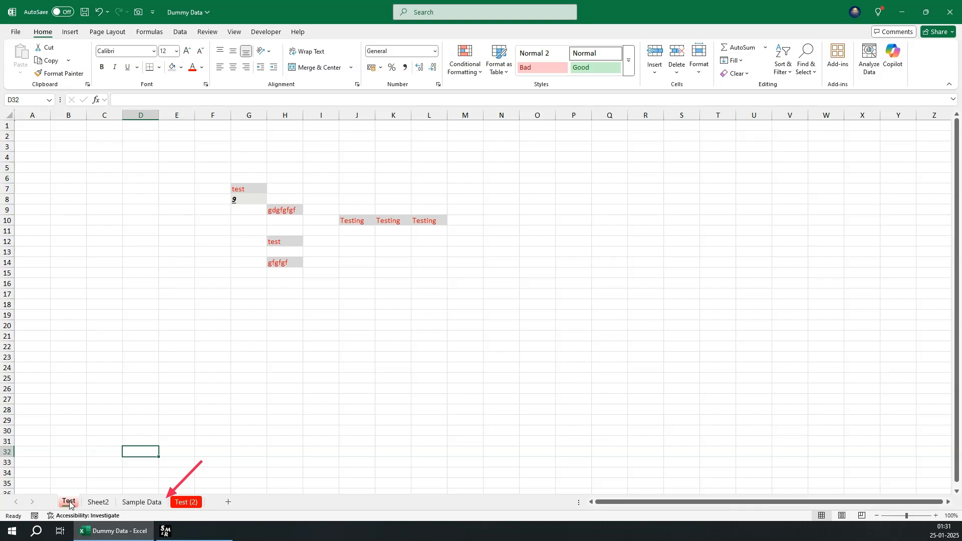
{"action": "mouse_move", "coordinate": [70, 502]}
{"action": "left_mouse_down"}
{"action": "mouse_move", "coordinate": [82, 488]}
{"action": "mouse_move", "coordinate": [118, 487]}
{"action": "mouse_move", "coordinate": [216, 502]}
{"action": "left_mouse_up"}
Step: View the Test, Sheet2, Sample Data and last copied sheets in turn, and return to cell B12 on Test
{"action": "left_click", "coordinate": [69, 503]}
{"action": "left_click", "coordinate": [99, 502]}
{"action": "left_click", "coordinate": [142, 502]}
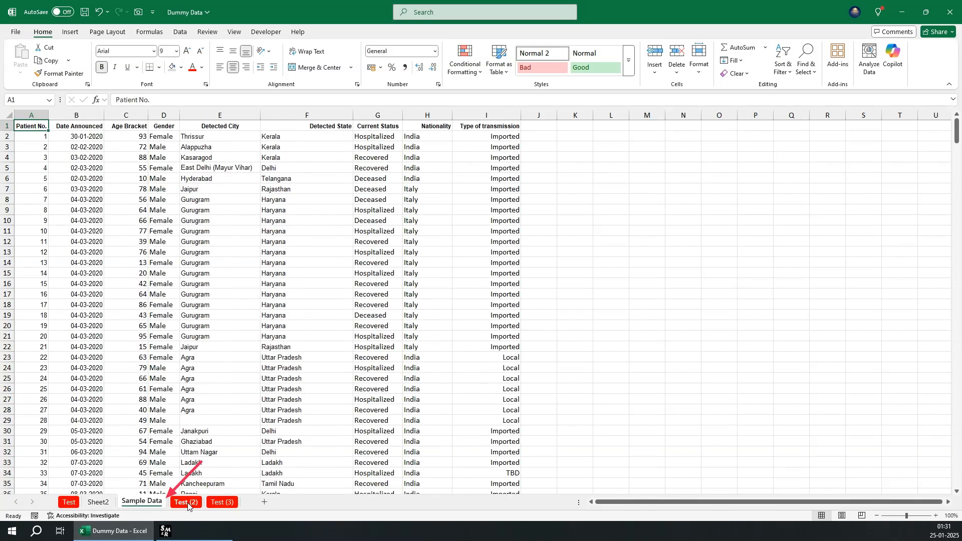
{"action": "left_click", "coordinate": [219, 503]}
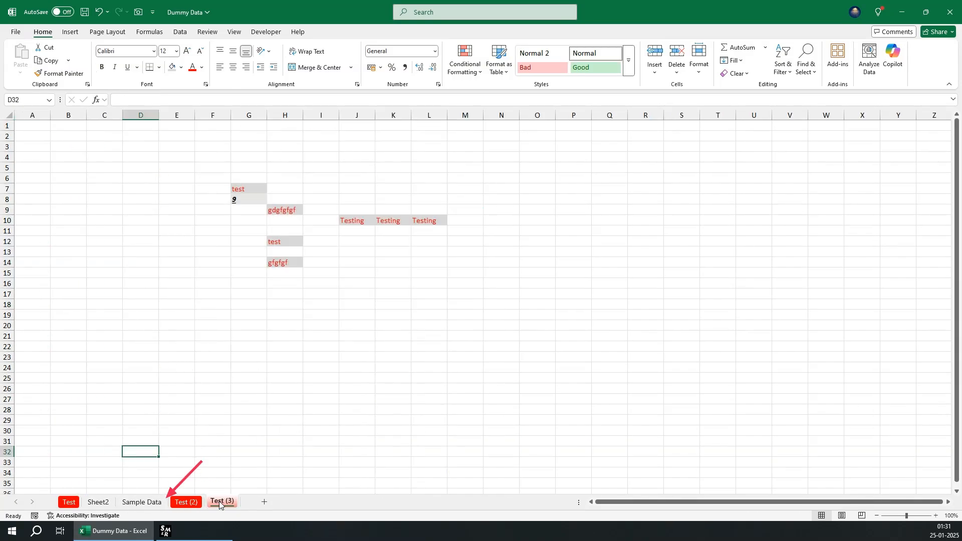
{"action": "left_click", "coordinate": [68, 503]}
{"action": "left_click", "coordinate": [100, 502]}
{"action": "left_click", "coordinate": [71, 501]}
{"action": "left_click", "coordinate": [77, 238]}
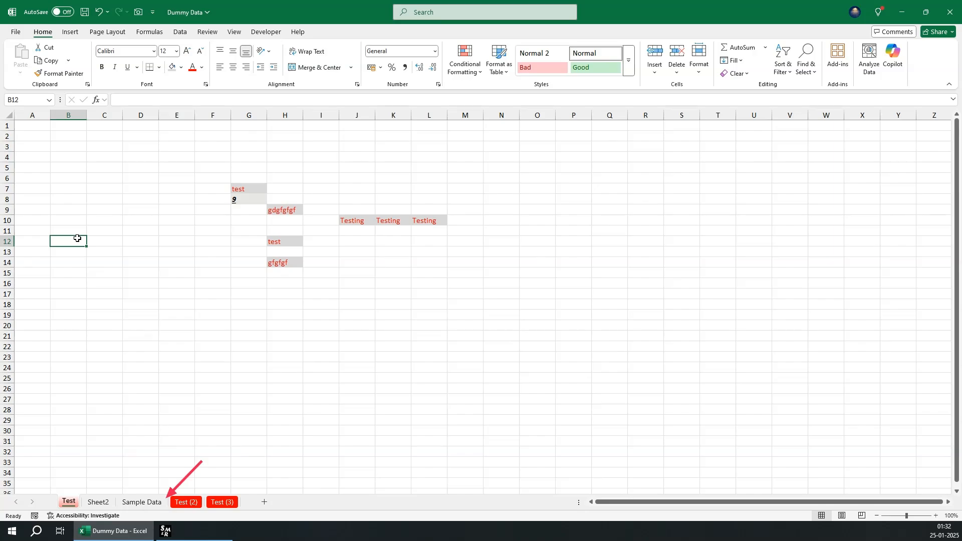
Step: Cycle forward and backward through the adjacent worksheets from Test to Test (3), ending on Test
{"action": "key", "text": "ctrl+Page_Down"}
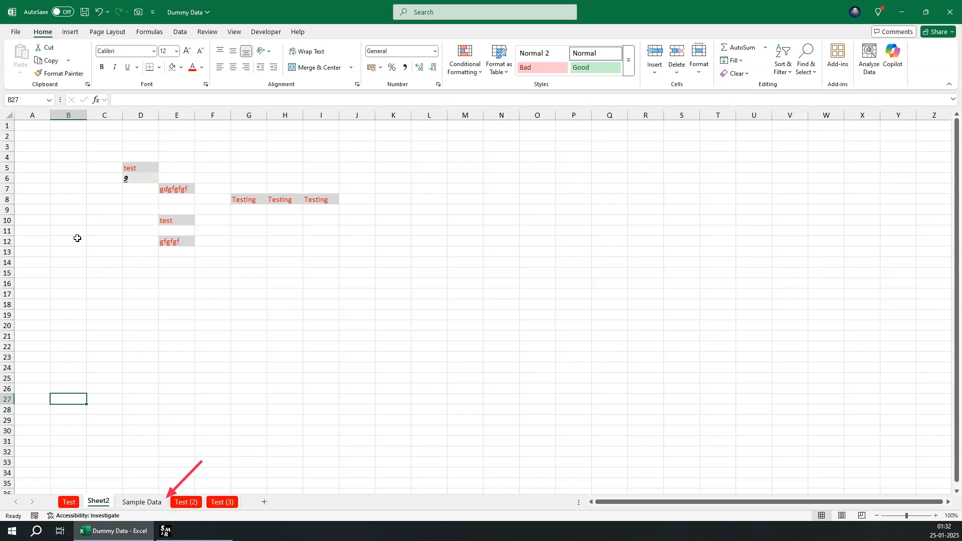
{"action": "key", "text": "ctrl+Page_Up"}
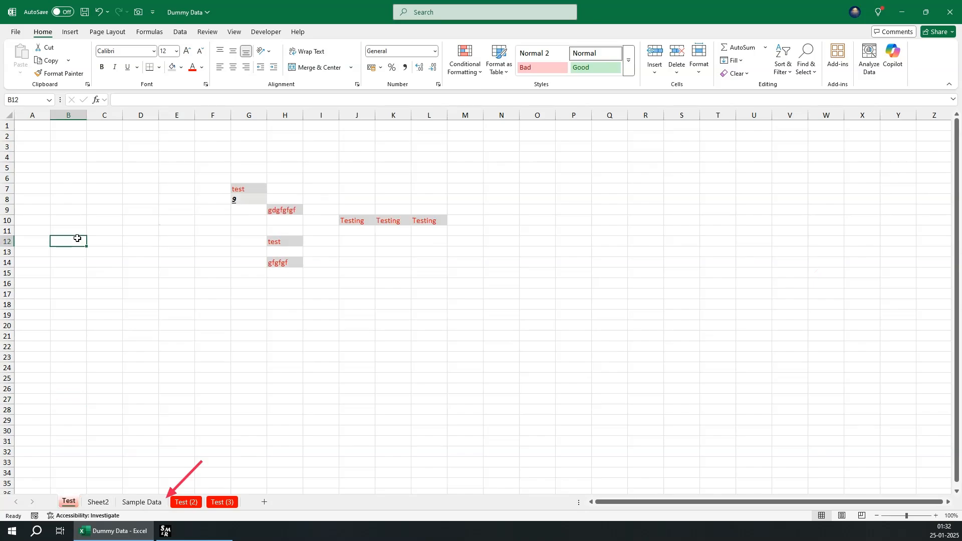
{"action": "key", "text": "ctrl+Page_Down"}
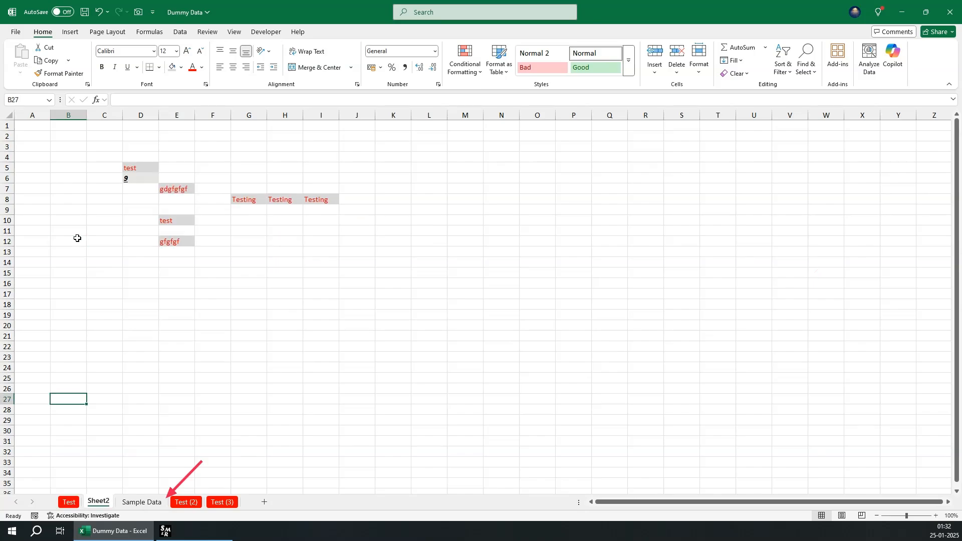
{"action": "key", "text": "ctrl+Page_Up"}
{"action": "key", "text": "ctrl+Page_Down"}
{"action": "key", "text": "ctrl+Page_Down"}
{"action": "key", "text": "ctrl+Page_Down"}
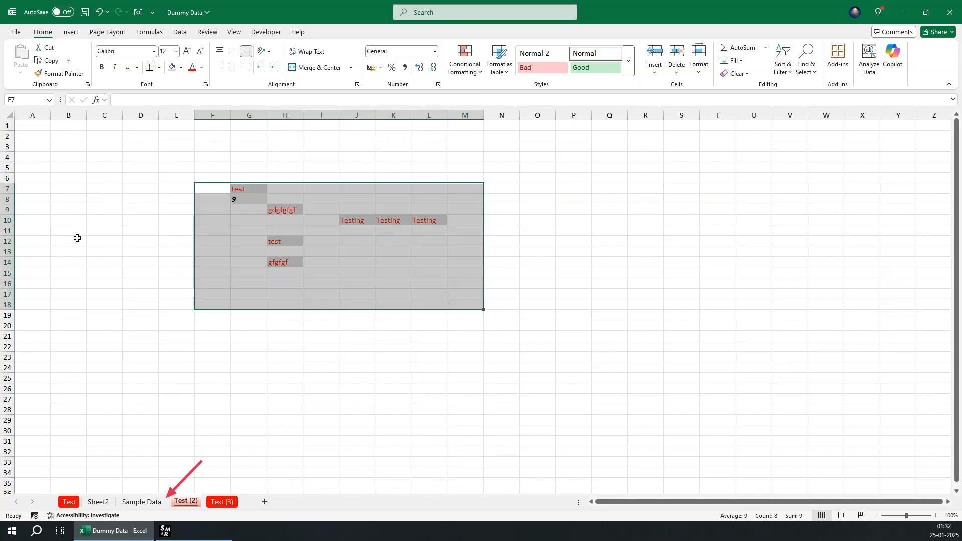
{"action": "key", "text": "ctrl+Page_Down"}
{"action": "key", "text": "ctrl+Page_Up"}
{"action": "key", "text": "ctrl+Page_Up"}
{"action": "key", "text": "ctrl+Page_Up"}
{"action": "key", "text": "ctrl+Page_Up"}
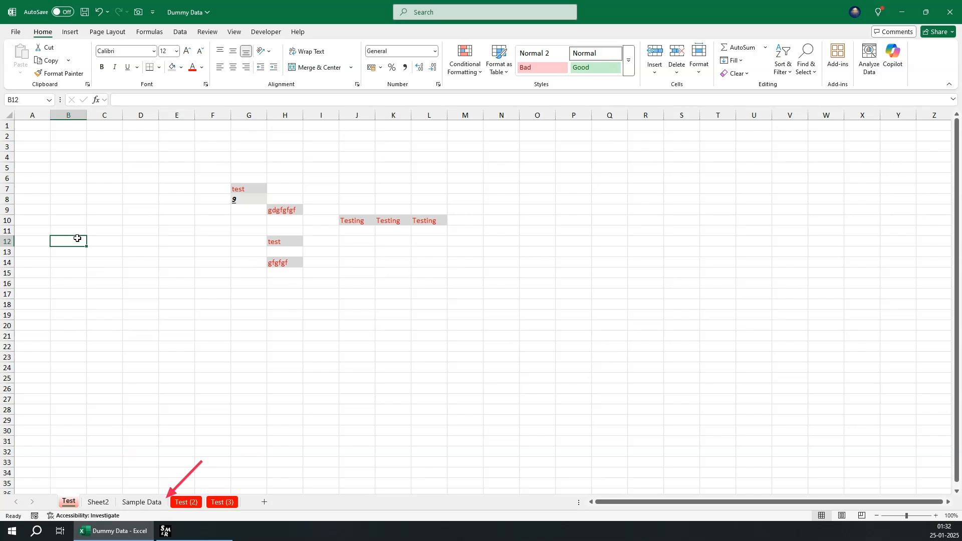
{"action": "key", "text": "ctrl+Page_Down"}
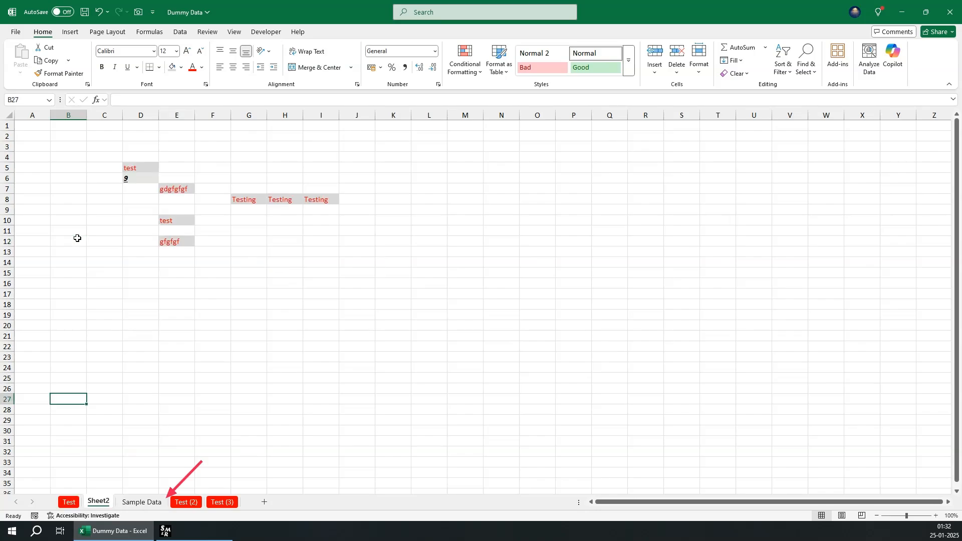
{"action": "key", "text": "ctrl+Page_Up"}
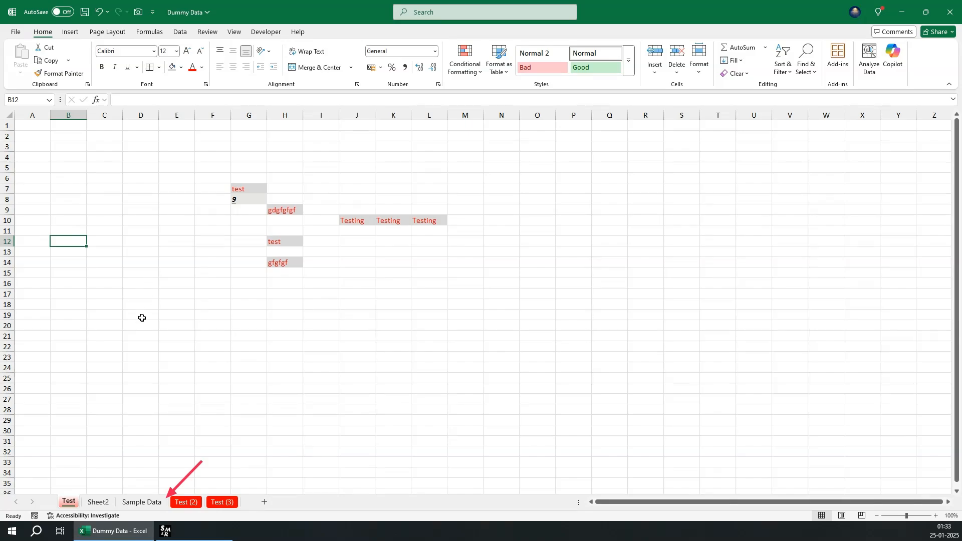
Step: Delete the Test (2) worksheet permanently
{"action": "left_click", "coordinate": [147, 502]}
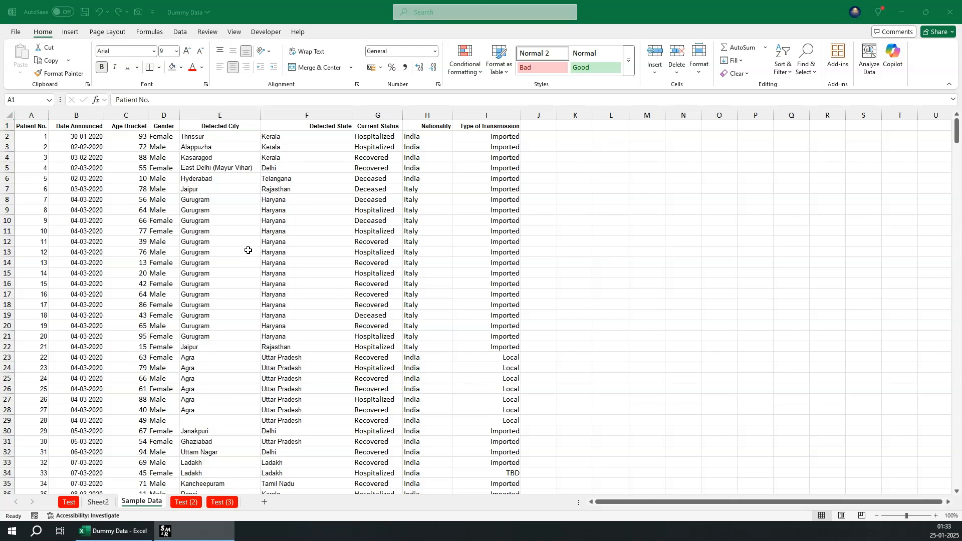
{"action": "left_click", "coordinate": [185, 503]}
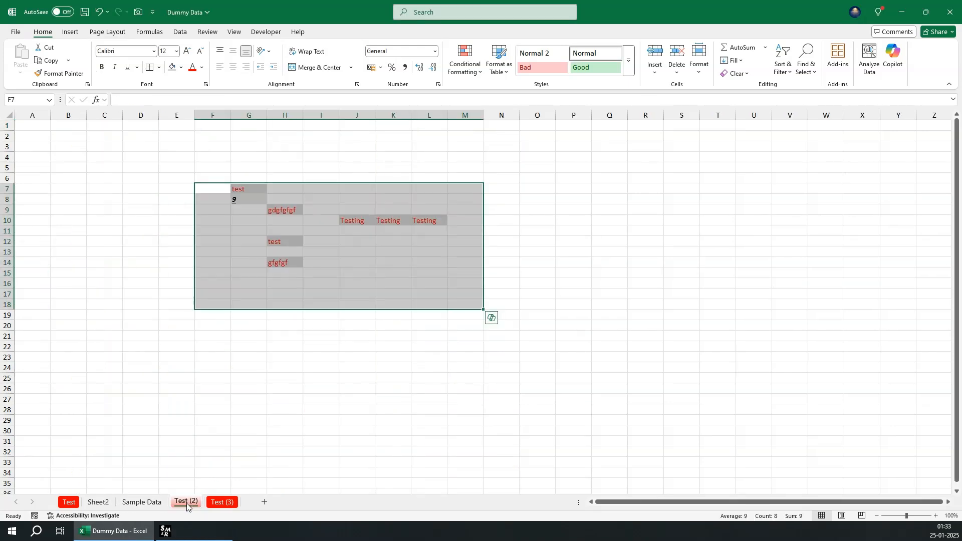
{"action": "right_click", "coordinate": [186, 503]}
{"action": "left_click", "coordinate": [216, 364]}
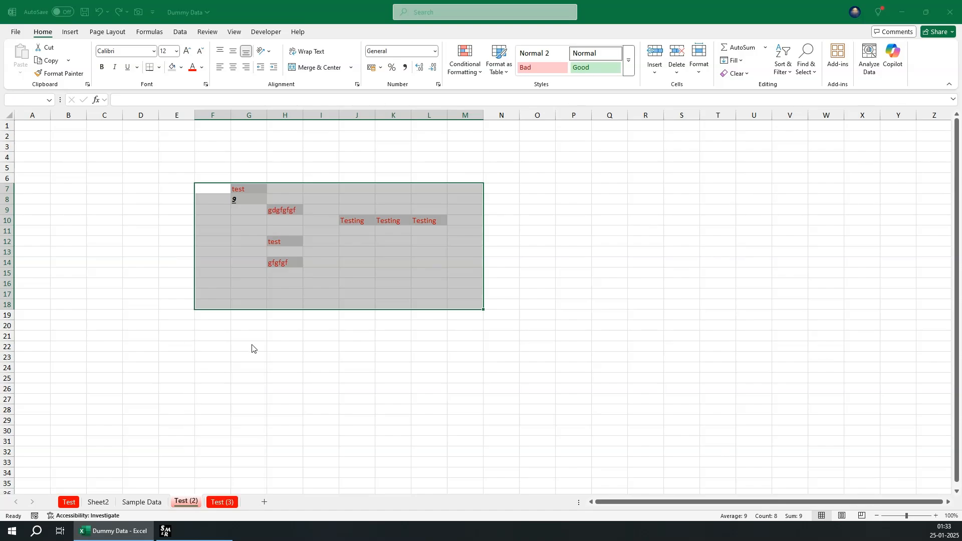
{"action": "left_click", "coordinate": [450, 296]}
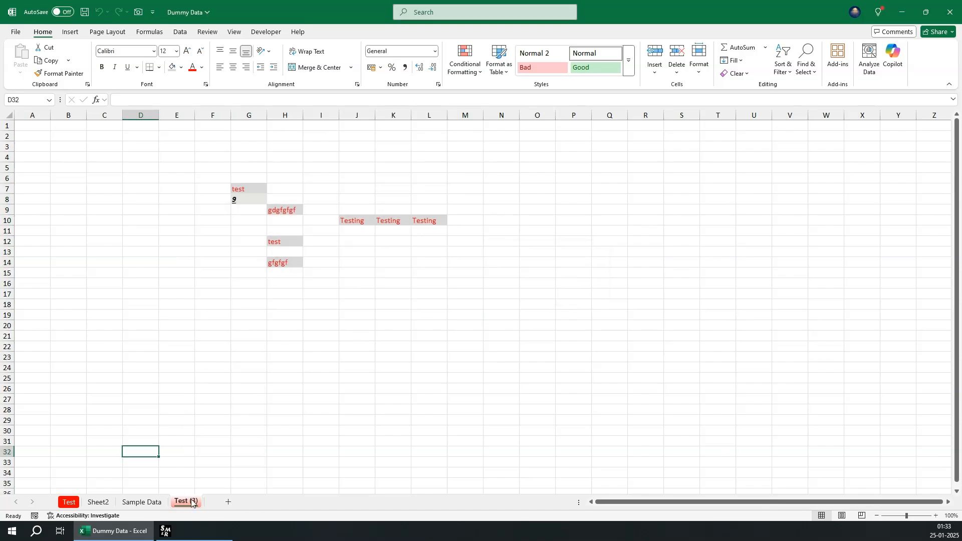
Step: Delete the Test (3) worksheet permanently
{"action": "right_click", "coordinate": [191, 501]}
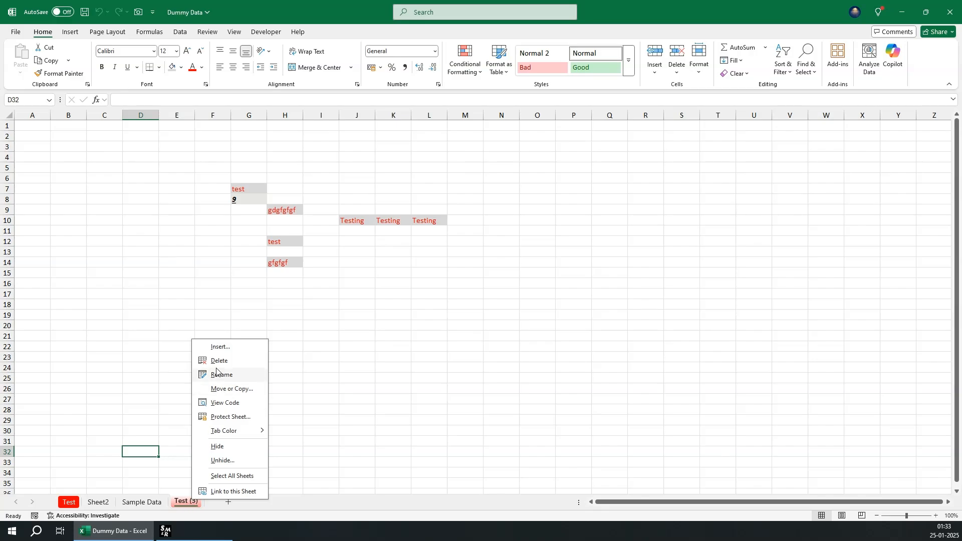
{"action": "left_click", "coordinate": [370, 330]}
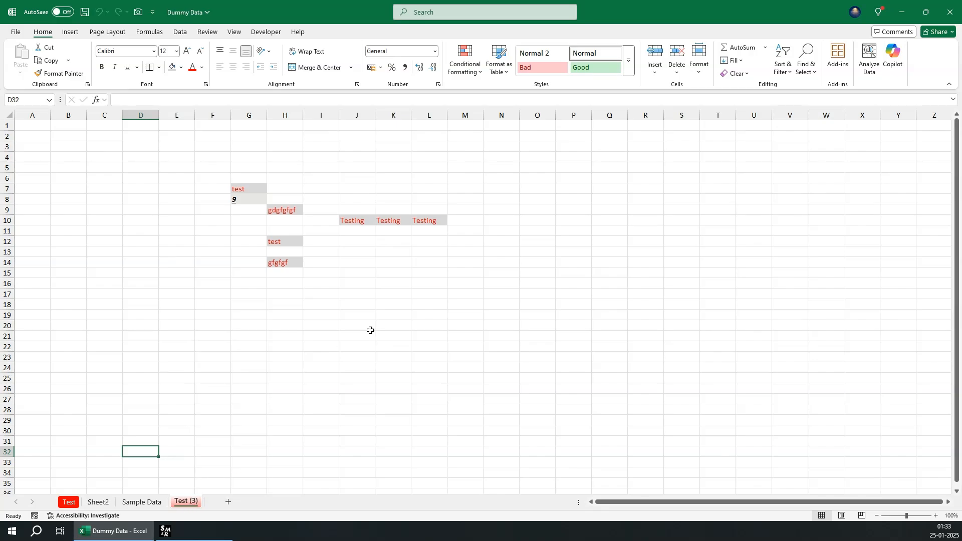
{"action": "key", "text": "alt+e"}
{"action": "key", "text": "l"}
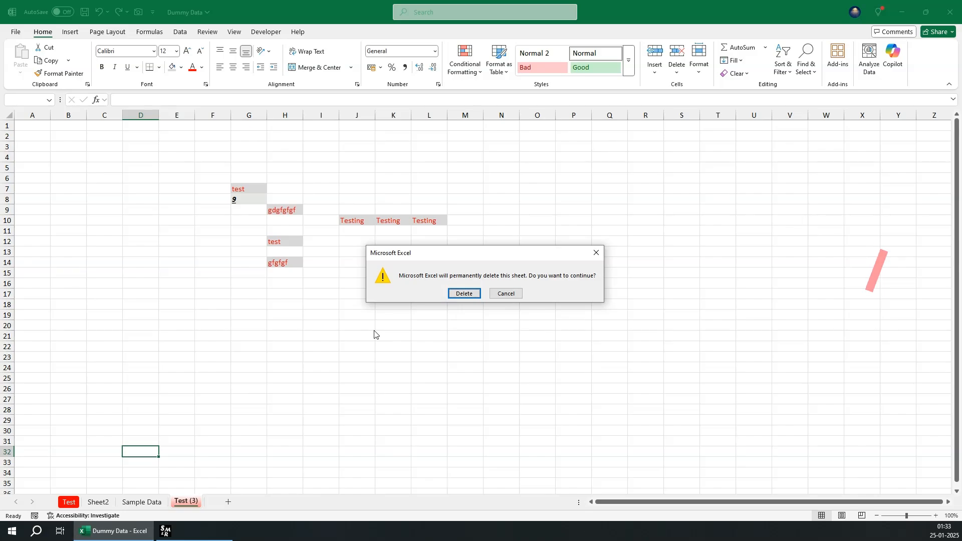
{"action": "left_click", "coordinate": [463, 296]}
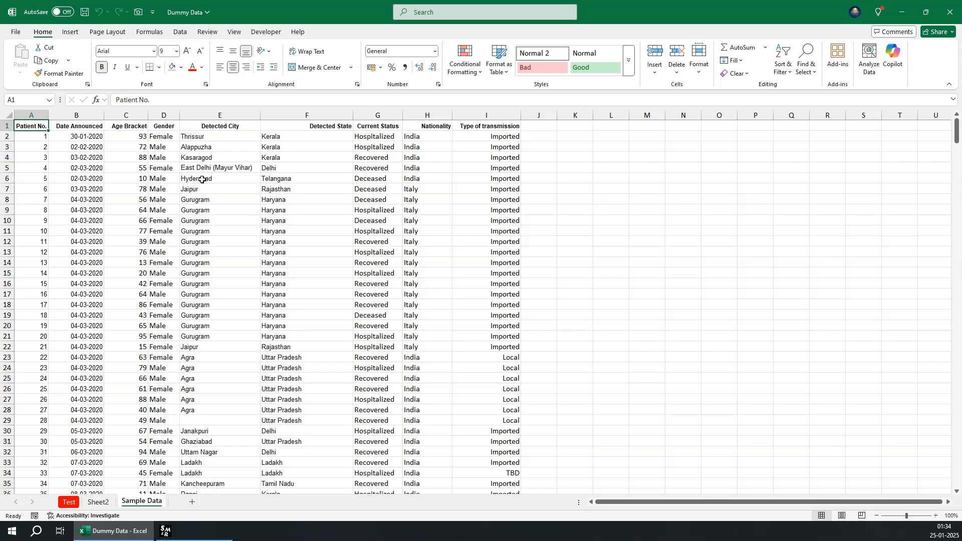
Step: Toggle the gridlines on the Sample Data sheet off and back on, then leave them hidden
{"action": "left_click", "coordinate": [234, 32]}
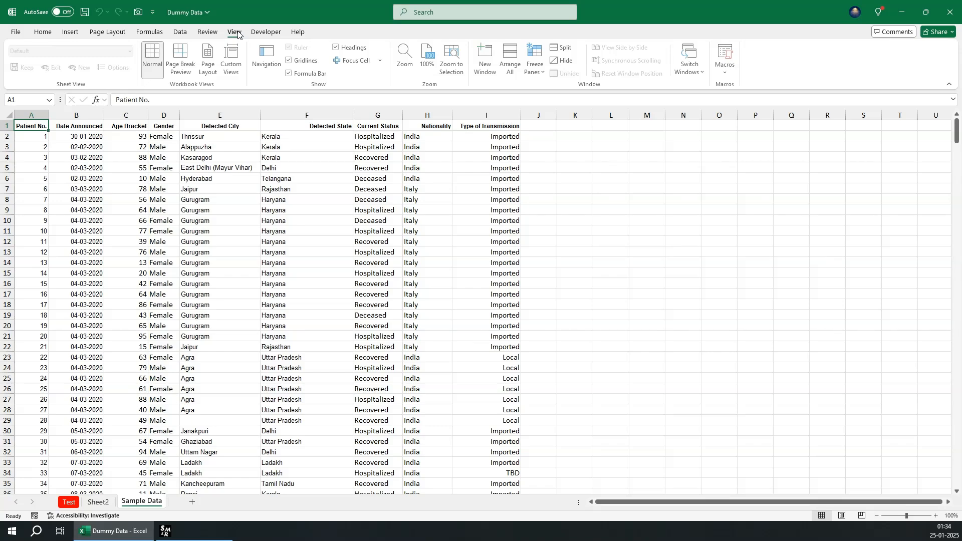
{"action": "left_click", "coordinate": [291, 61]}
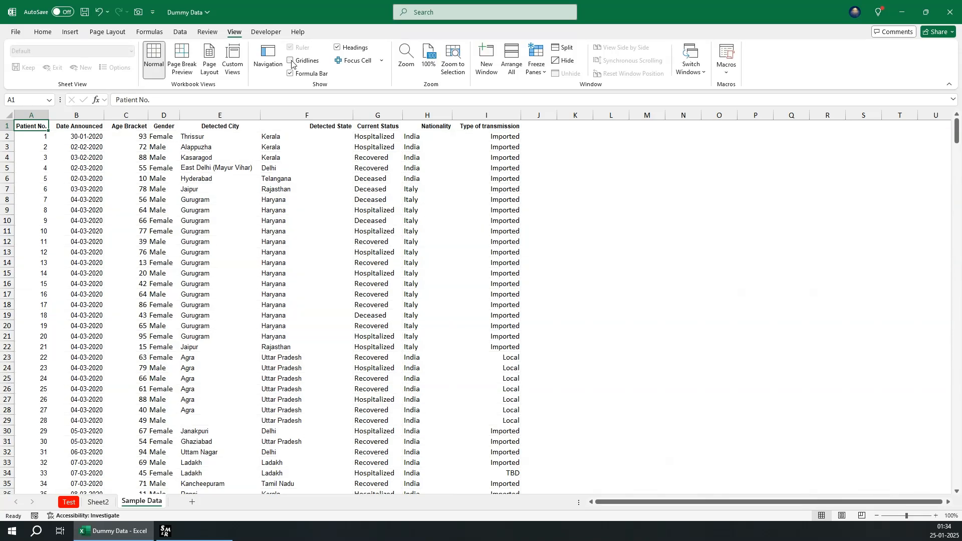
{"action": "left_click", "coordinate": [291, 61]}
{"action": "left_click", "coordinate": [192, 239]}
{"action": "key", "text": "alt+w"}
{"action": "key", "text": "v"}
{"action": "key", "text": "g"}
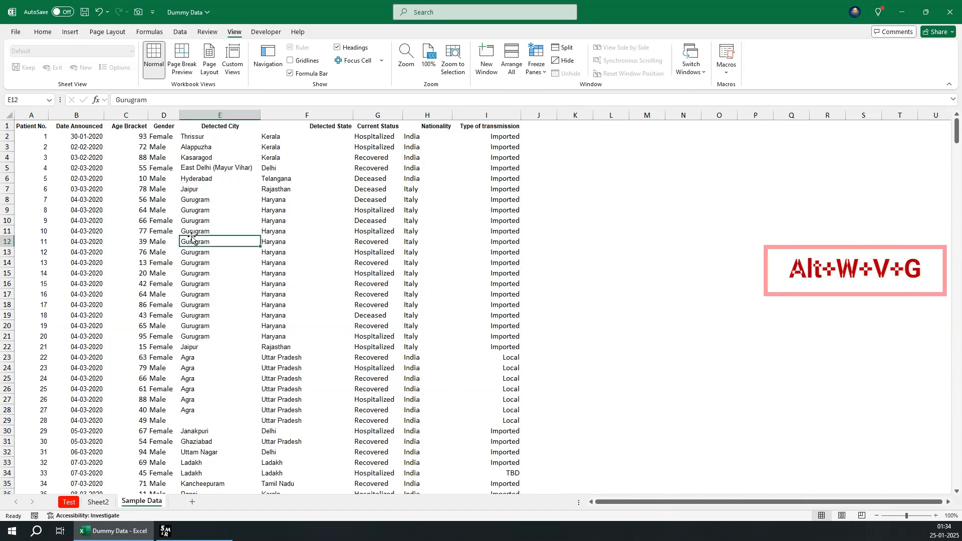
Step: Jump from E12 to cell A1 along the data edges, select the headers A1:I1, and return to A1
{"action": "key", "text": "ctrl+Up"}
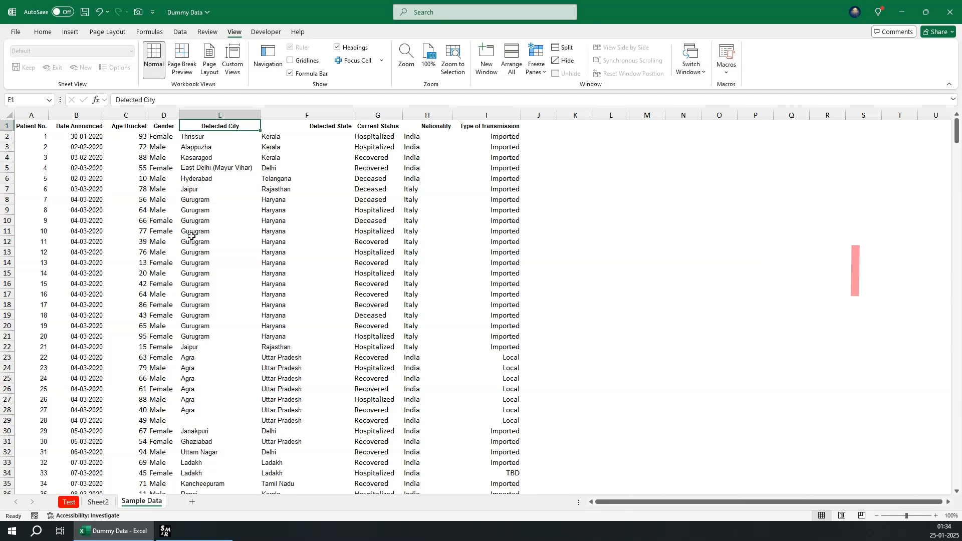
{"action": "key", "text": "ctrl+Left"}
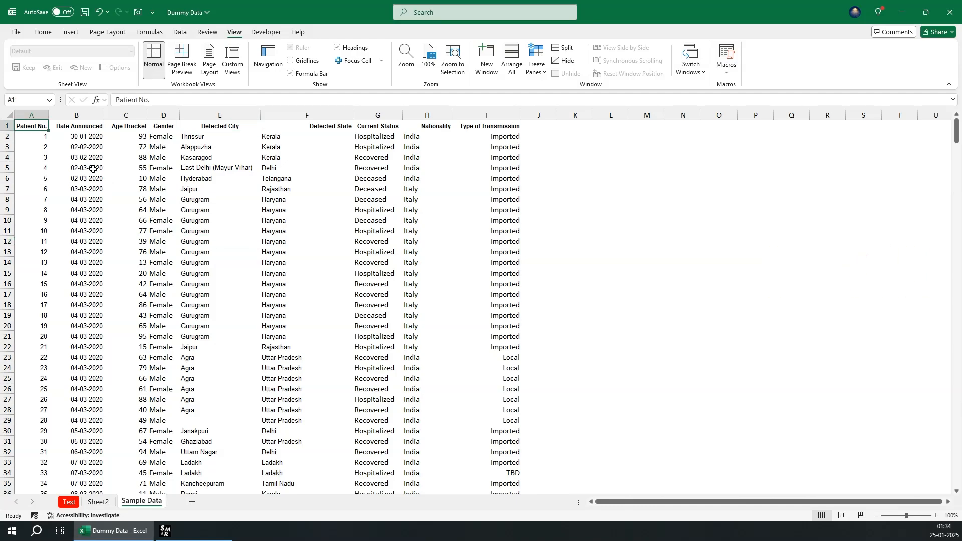
{"action": "left_click_drag", "start_coordinate": [31, 128], "coordinate": [492, 129]}
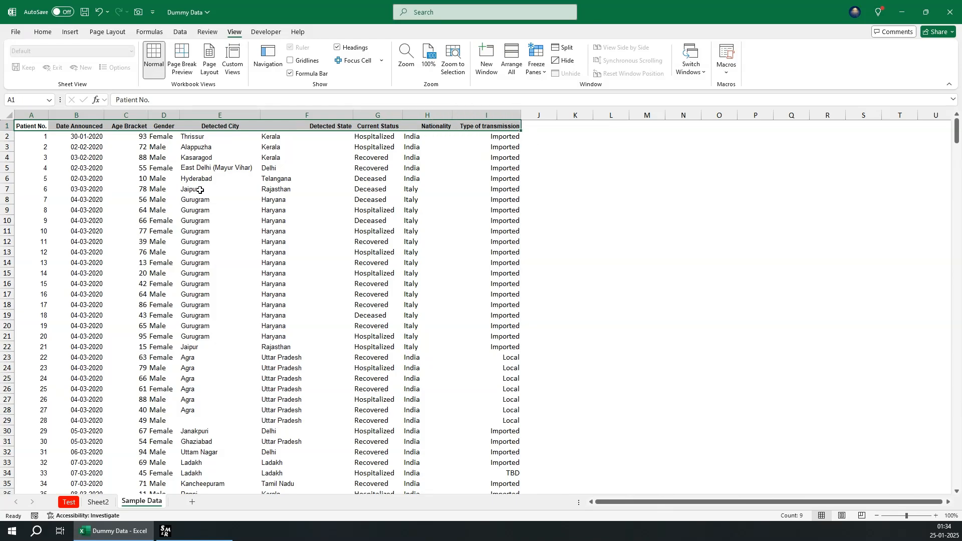
{"action": "left_click", "coordinate": [30, 127]}
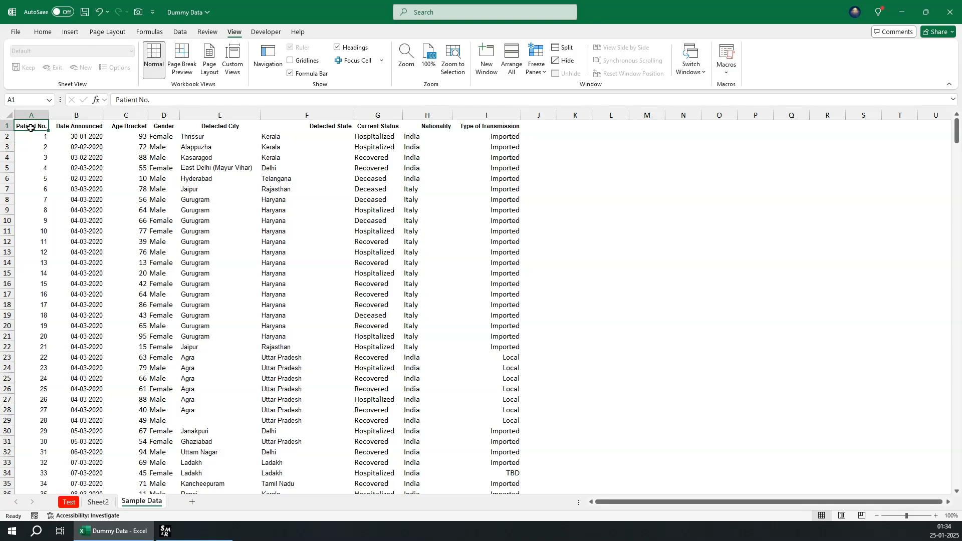
Step: Jump back and forth between the first and last header cells, A1 and I1, ending on A1
{"action": "key", "text": "ctrl+Right"}
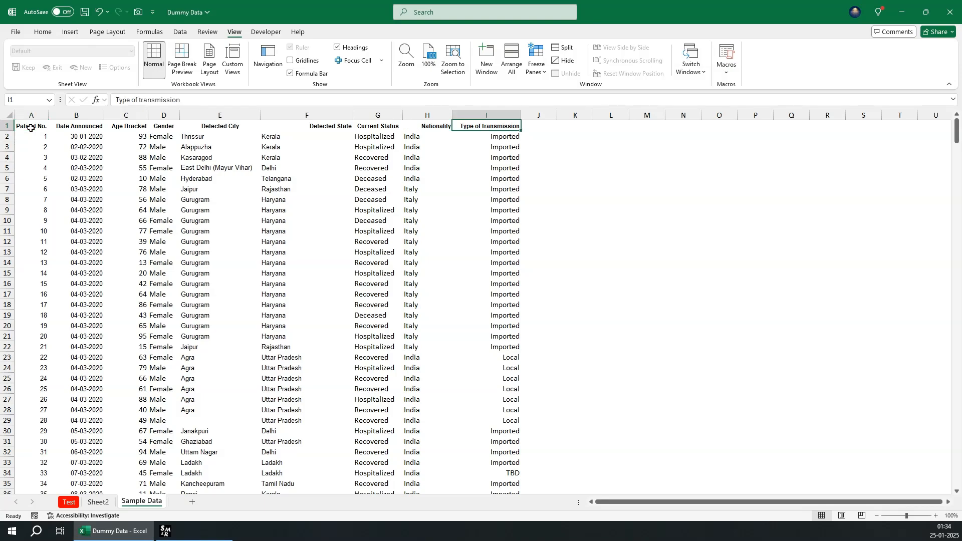
{"action": "key", "text": "ctrl+Left"}
{"action": "key", "text": "ctrl+Right"}
{"action": "key", "text": "ctrl+Left"}
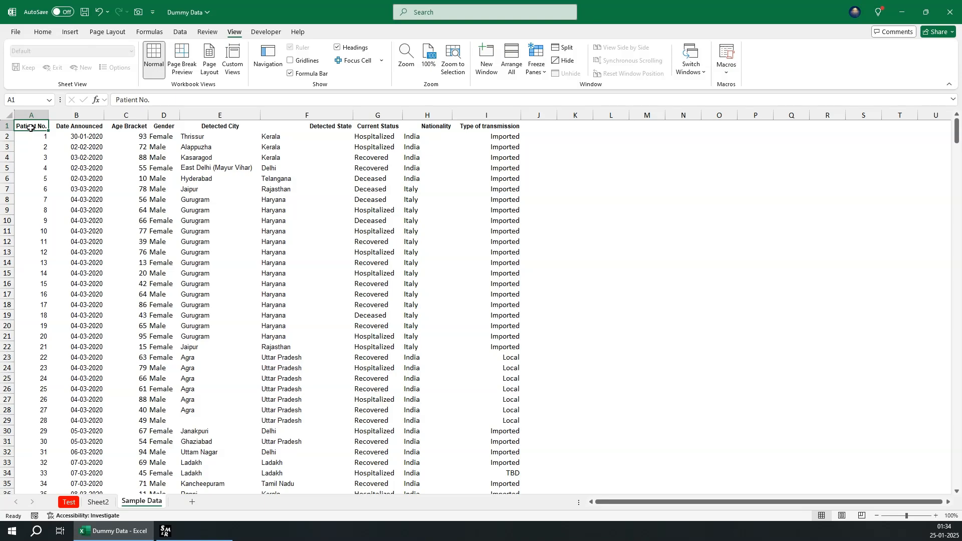
{"action": "key", "text": "ctrl+Right"}
{"action": "key", "text": "ctrl+Left"}
{"action": "key", "text": "ctrl+Right"}
{"action": "key", "text": "ctrl+Left"}
{"action": "key", "text": "ctrl+Right"}
{"action": "key", "text": "ctrl+Left"}
Step: Go directly to cell D450 with the Go To dialog
{"action": "scroll", "coordinate": [71, 275], "scroll_direction": "down", "scroll_amount": 7}
{"action": "scroll", "coordinate": [6, 295], "scroll_direction": "up", "scroll_amount": 7}
{"action": "key", "text": "ctrl+g"}
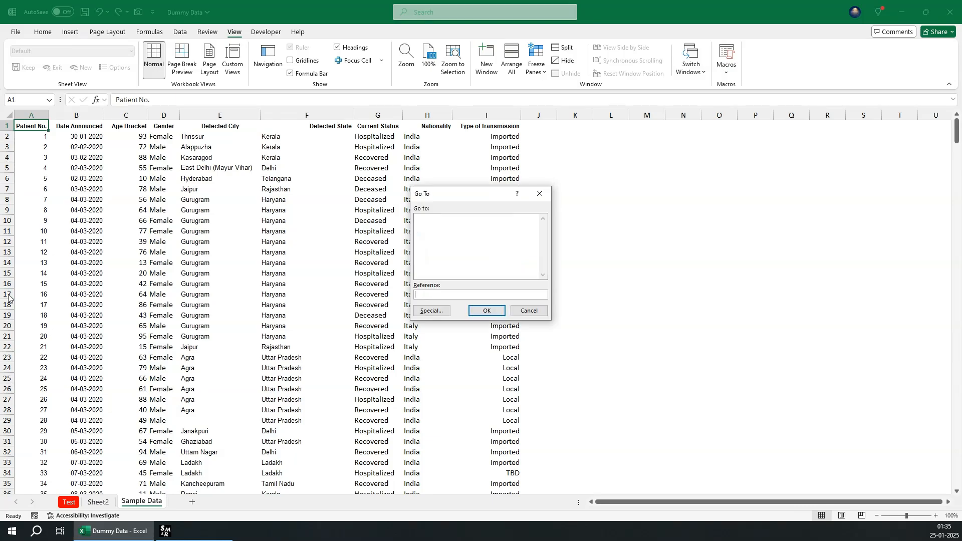
{"action": "type", "text": "D450"}
{"action": "left_click", "coordinate": [486, 311]}
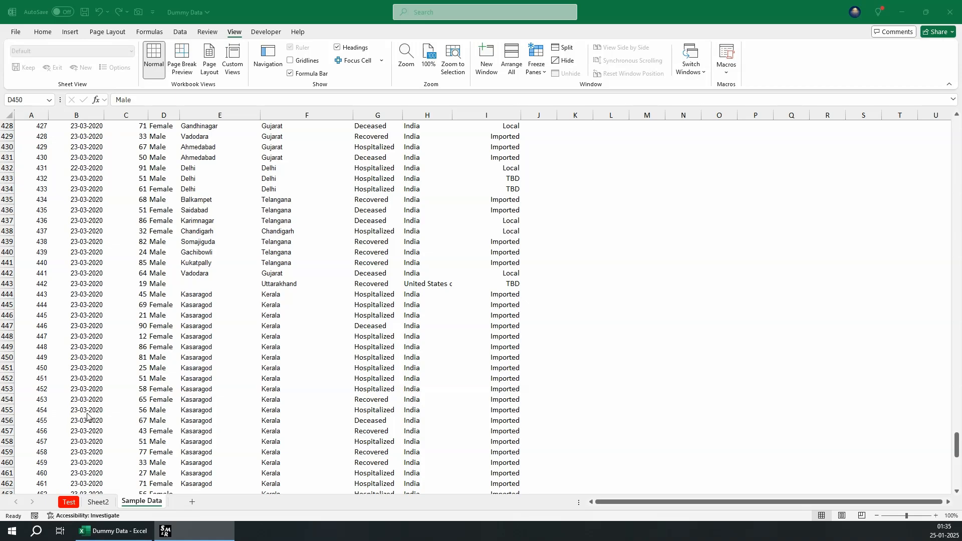
Step: Jump from D450 up to the Gender header and across to cell A1
{"action": "left_click_drag", "start_coordinate": [83, 418], "coordinate": [147, 360]}
{"action": "left_click_drag", "start_coordinate": [133, 359], "coordinate": [21, 359]}
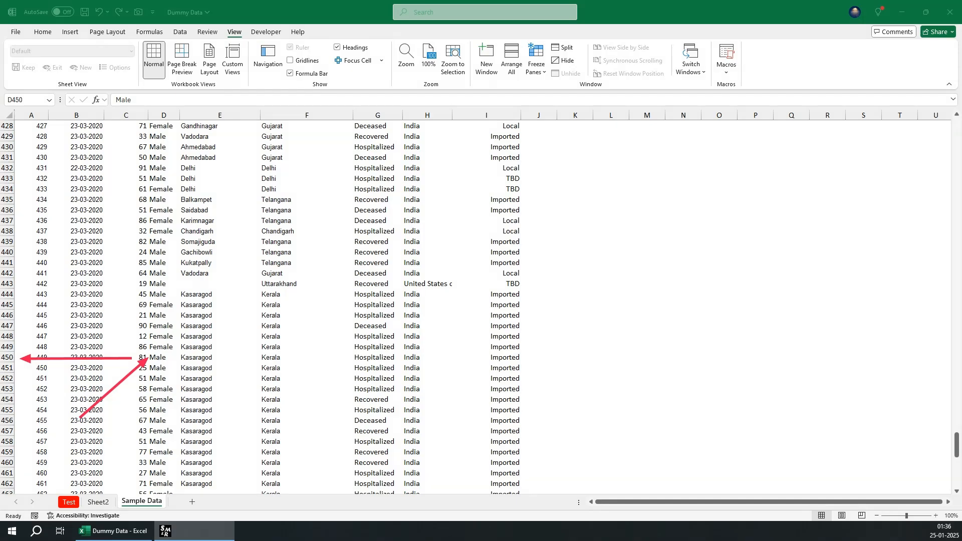
{"action": "left_click", "coordinate": [214, 361]}
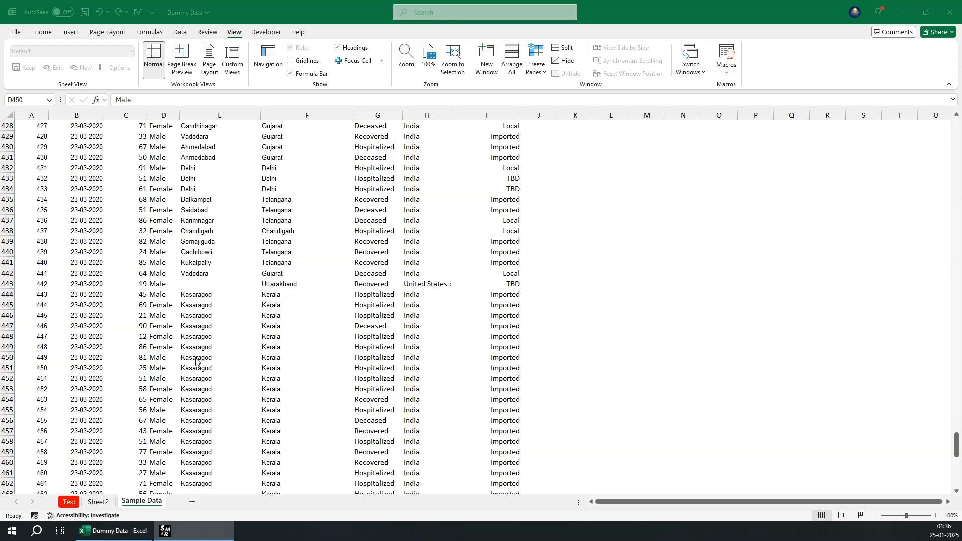
{"action": "left_click", "coordinate": [179, 359]}
{"action": "key", "text": "ctrl+Up"}
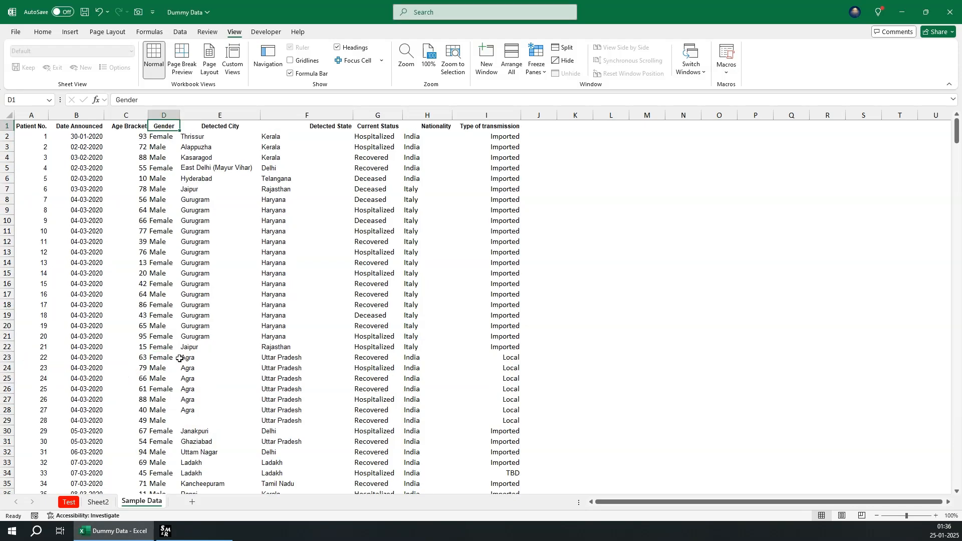
{"action": "key", "text": "ctrl+Left"}
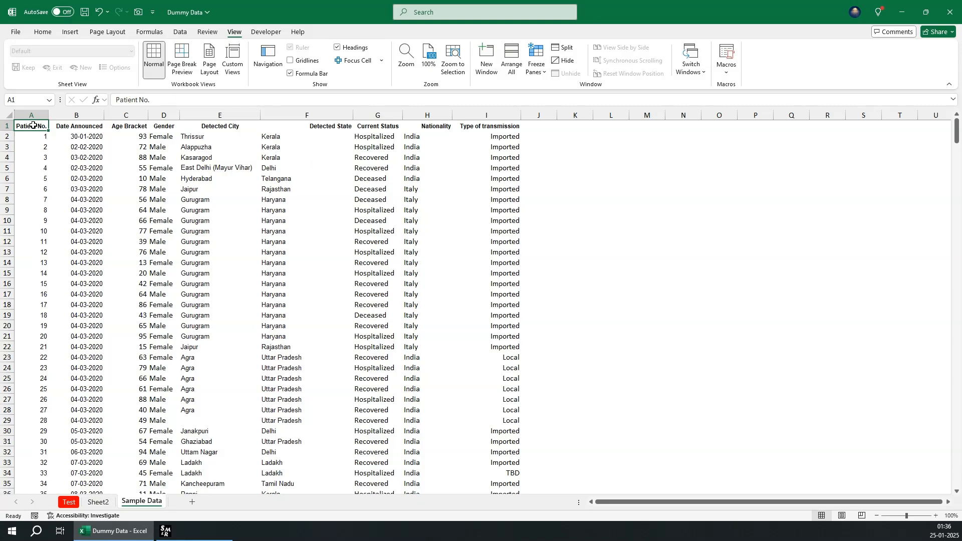
Step: Select the header cells A1:I1 and fill them with the standard dark red colour
{"action": "left_click_drag", "start_coordinate": [34, 125], "coordinate": [494, 125]}
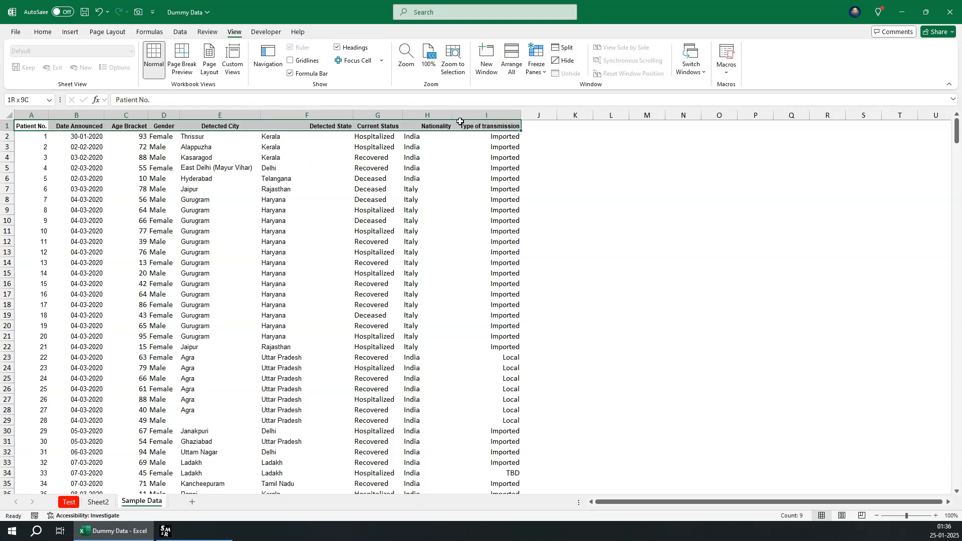
{"action": "left_click", "coordinate": [27, 126]}
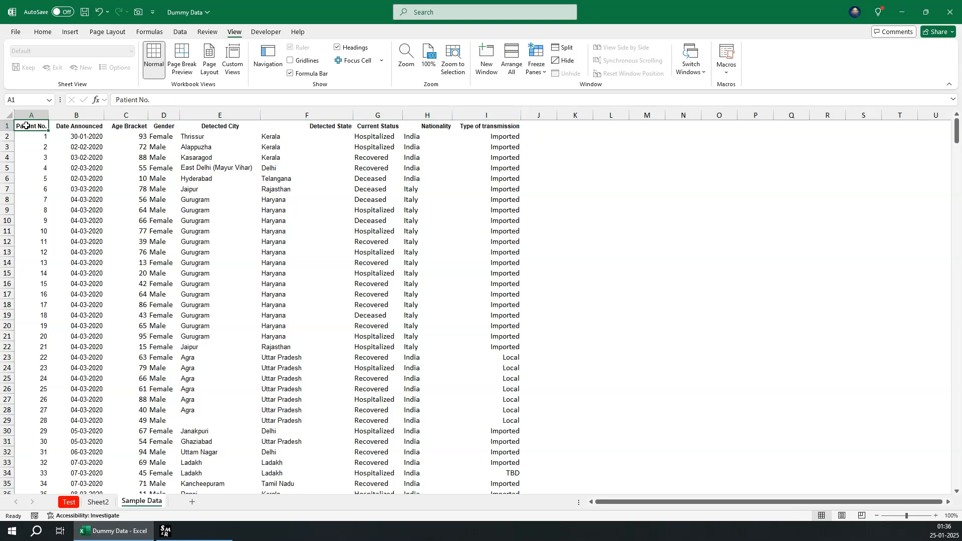
{"action": "left_click_drag", "start_coordinate": [26, 125], "coordinate": [476, 120]}
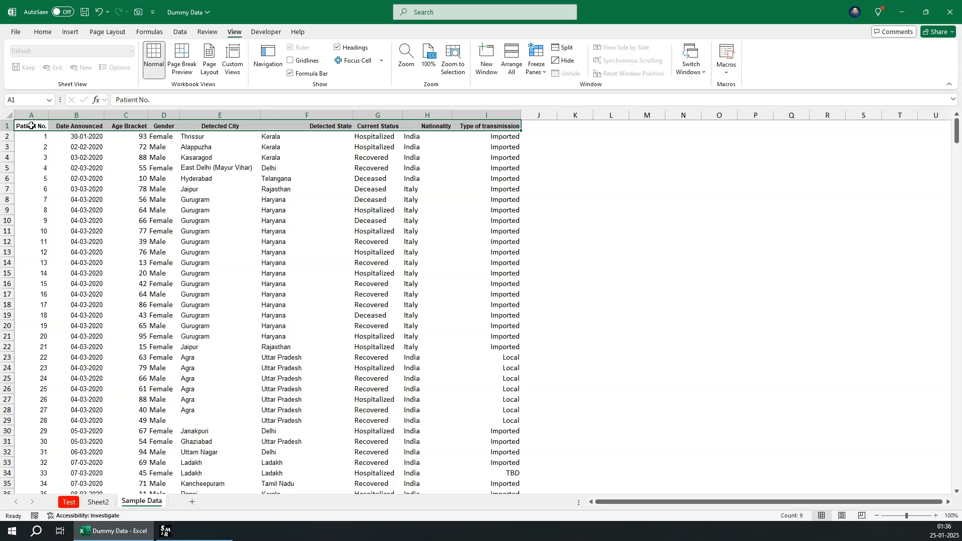
{"action": "left_click", "coordinate": [26, 124]}
{"action": "key", "text": "ctrl+shift+Right"}
{"action": "left_click", "coordinate": [44, 31]}
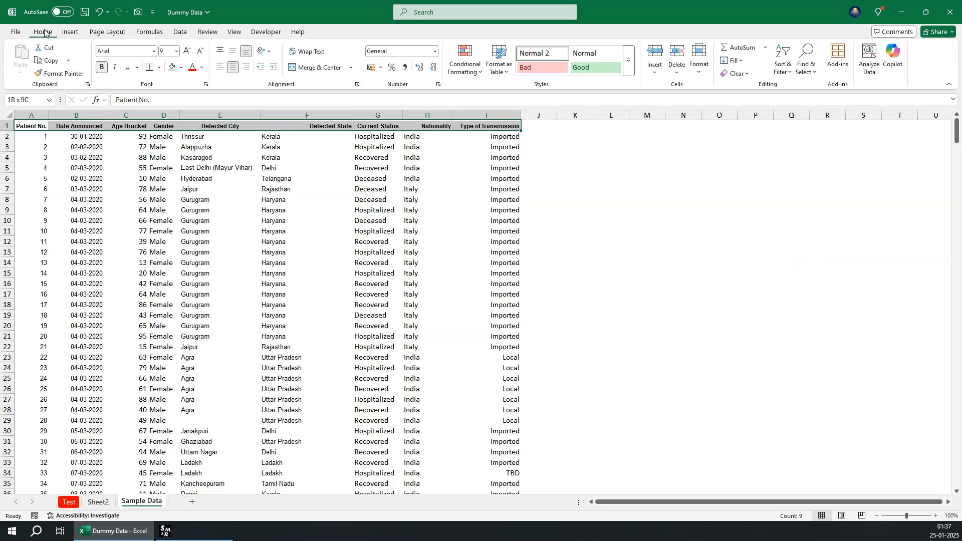
{"action": "left_click", "coordinate": [180, 68]}
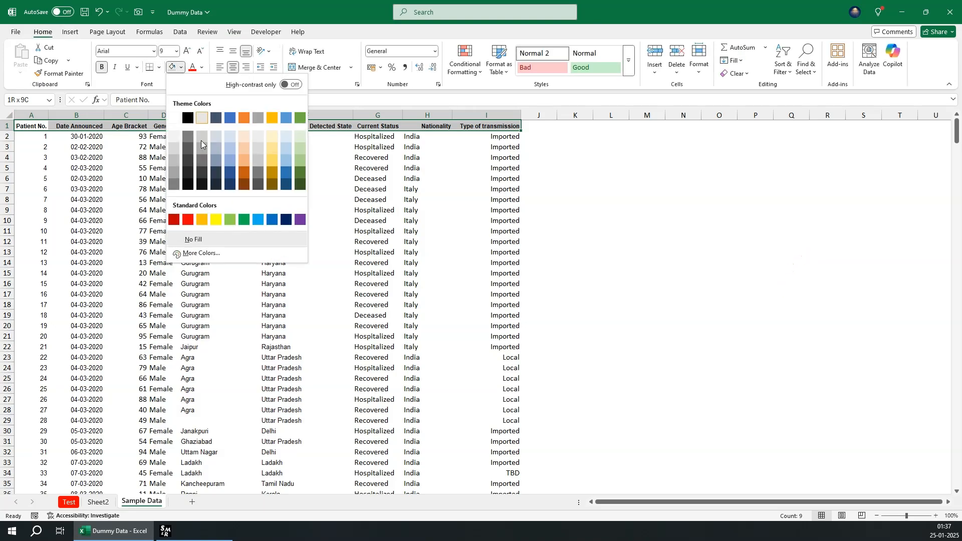
{"action": "left_click", "coordinate": [173, 220]}
Step: Set the header text in A1:I1 to white and align it vertically to the middle
{"action": "left_click", "coordinate": [202, 67]}
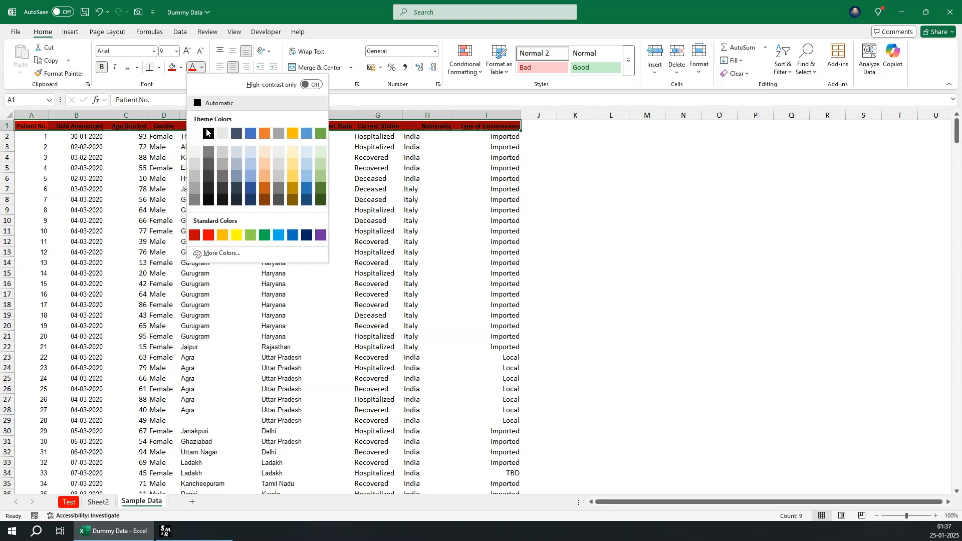
{"action": "left_click", "coordinate": [195, 133]}
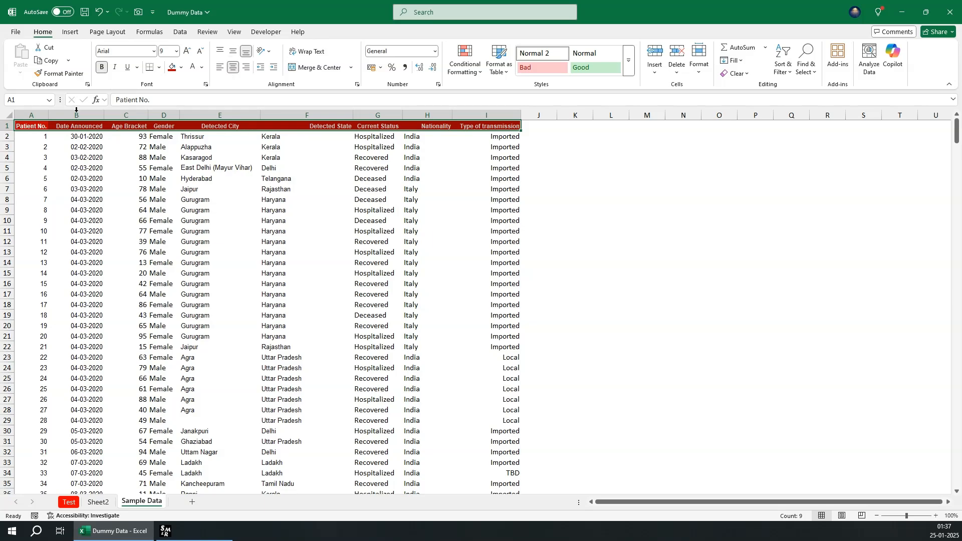
{"action": "left_click", "coordinate": [233, 52]}
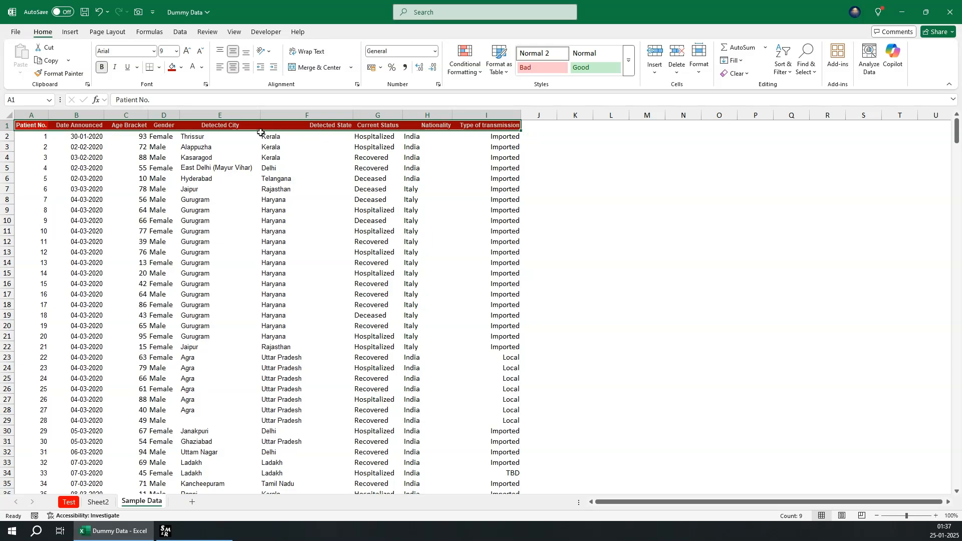
Step: Select columns E to I one at a time, followed by columns A to I together
{"action": "left_click", "coordinate": [219, 114]}
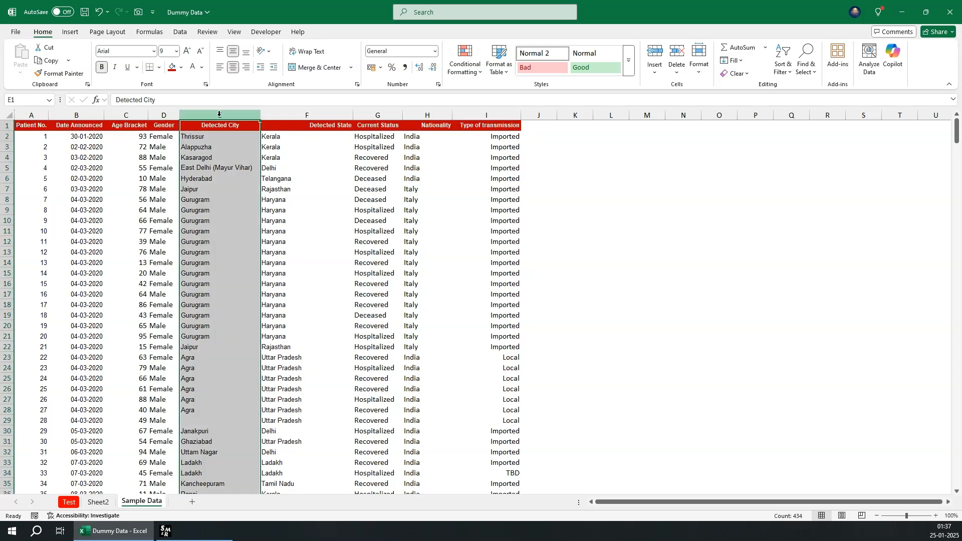
{"action": "left_click", "coordinate": [302, 114]}
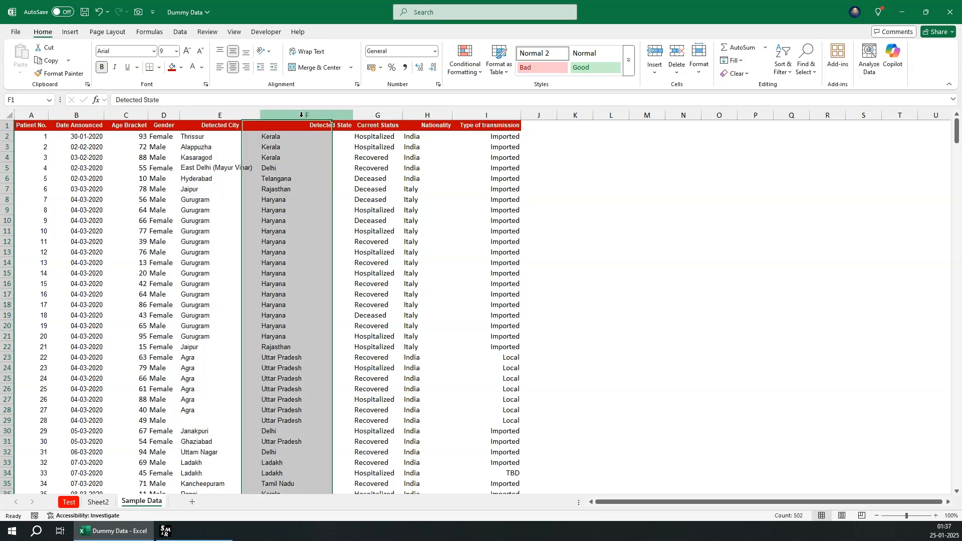
{"action": "left_click", "coordinate": [380, 115]}
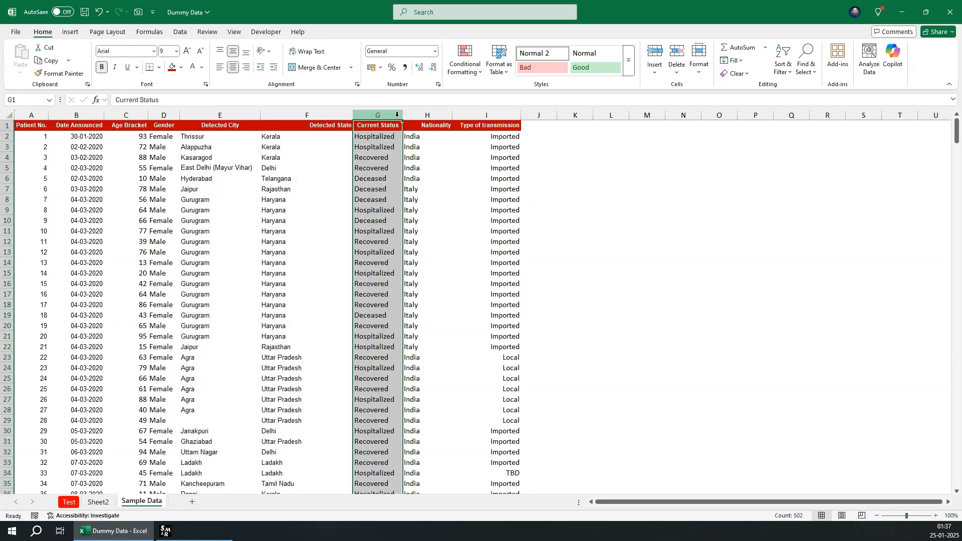
{"action": "left_click", "coordinate": [419, 115]}
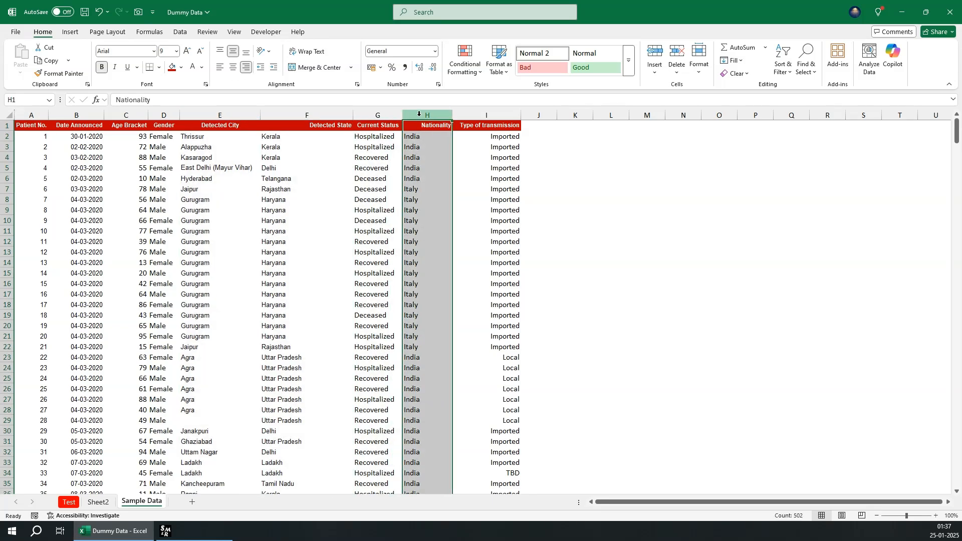
{"action": "left_click", "coordinate": [468, 115]}
{"action": "left_click_drag", "start_coordinate": [34, 115], "coordinate": [491, 115]}
{"action": "left_click", "coordinate": [28, 112]}
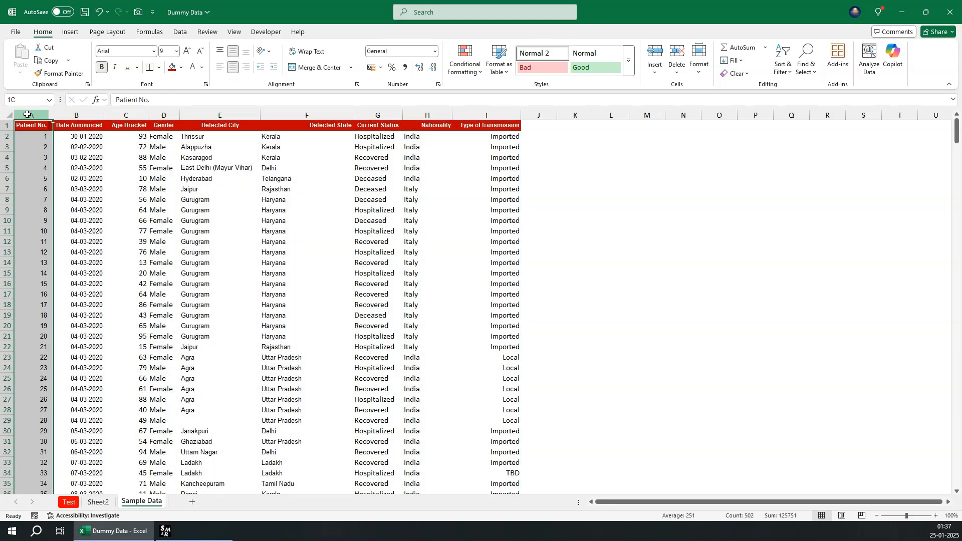
{"action": "left_click", "coordinate": [29, 127]}
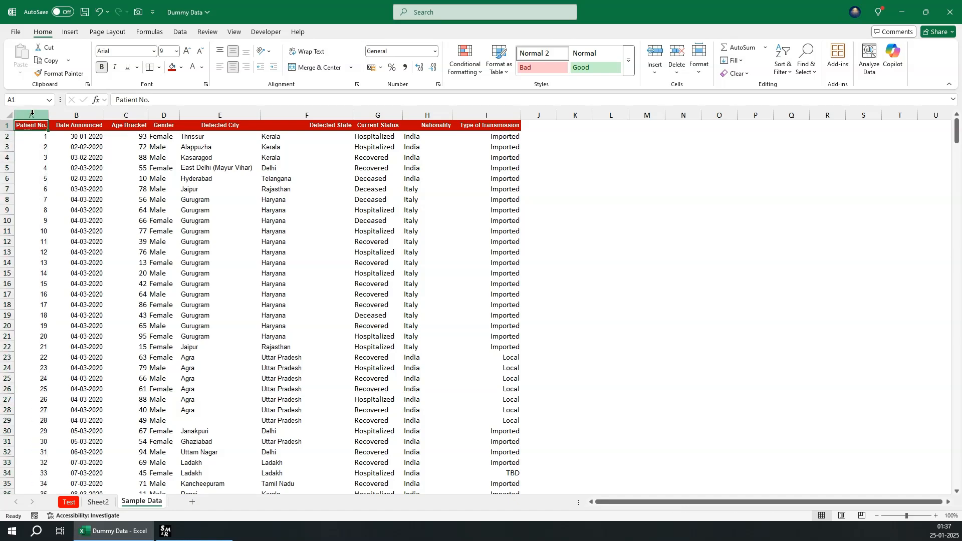
Step: Select columns A to I in full and set their column width to 15
{"action": "left_click", "coordinate": [32, 114]}
{"action": "left_click", "coordinate": [31, 123]}
{"action": "key", "text": "ctrl+space"}
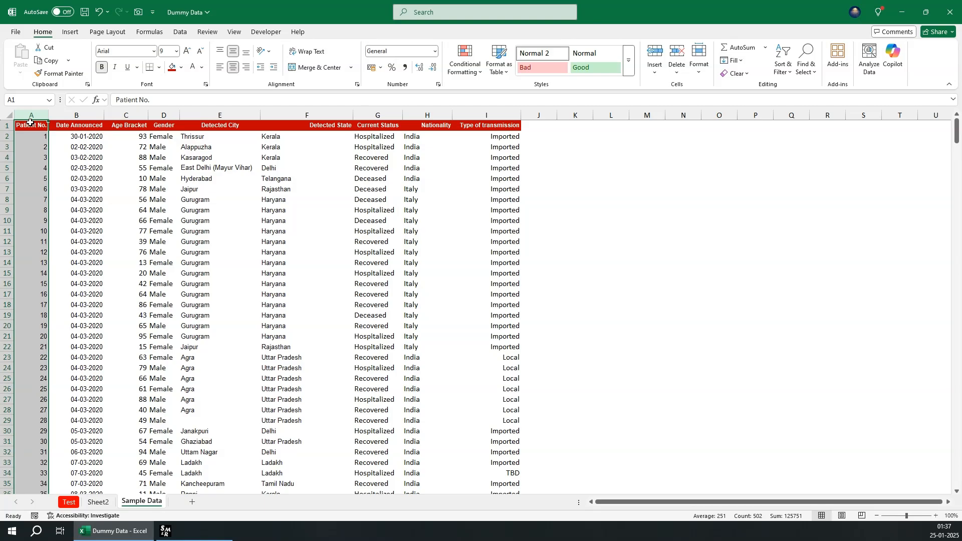
{"action": "key", "text": "ctrl+shift+Right"}
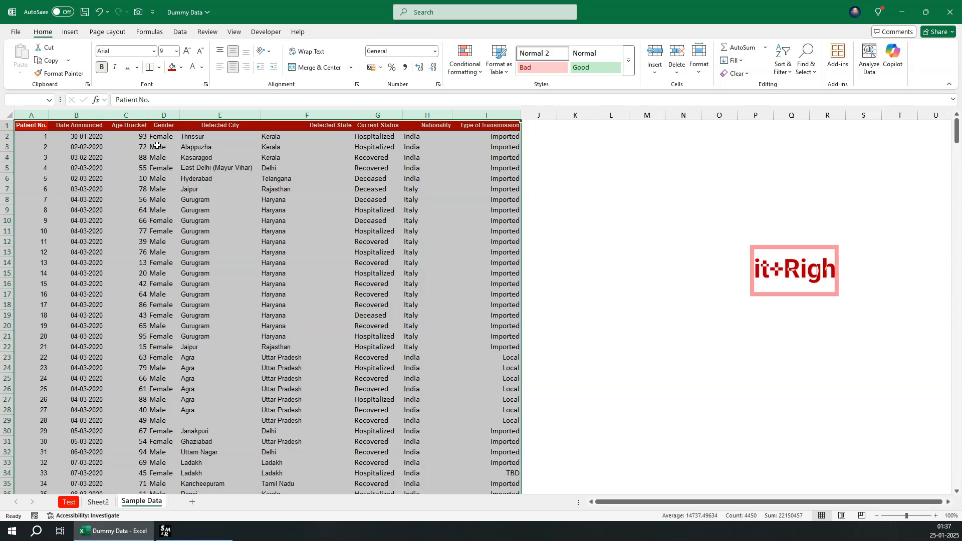
{"action": "right_click", "coordinate": [168, 115]}
{"action": "left_click", "coordinate": [221, 274]}
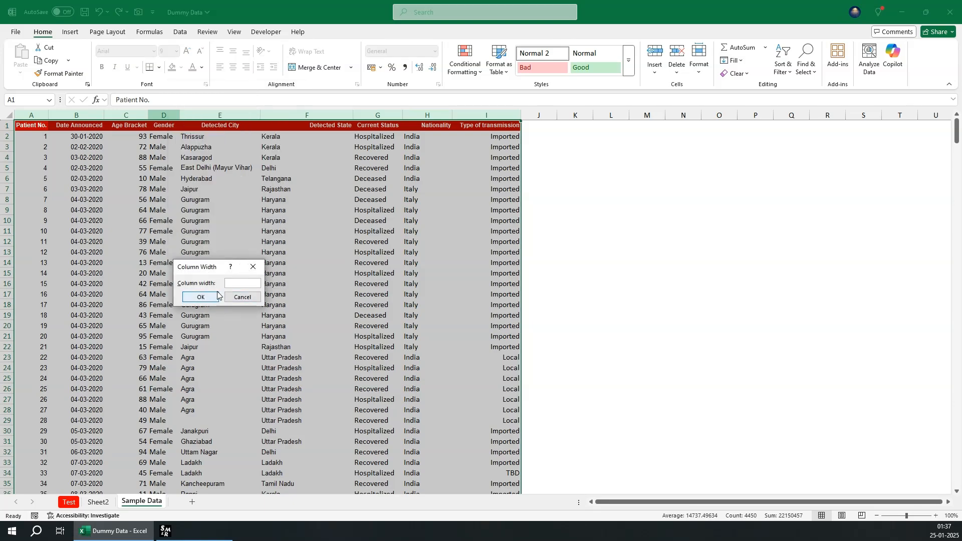
{"action": "type", "text": "15"}
{"action": "left_click", "coordinate": [201, 298]}
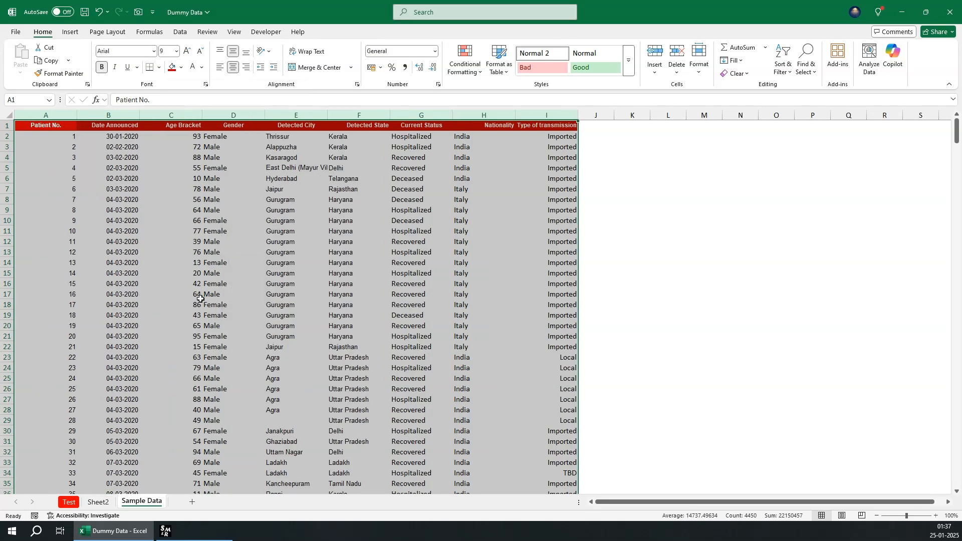
Step: Centre the contents of columns A to I horizontally and align them vertically to the middle
{"action": "left_click", "coordinate": [233, 70]}
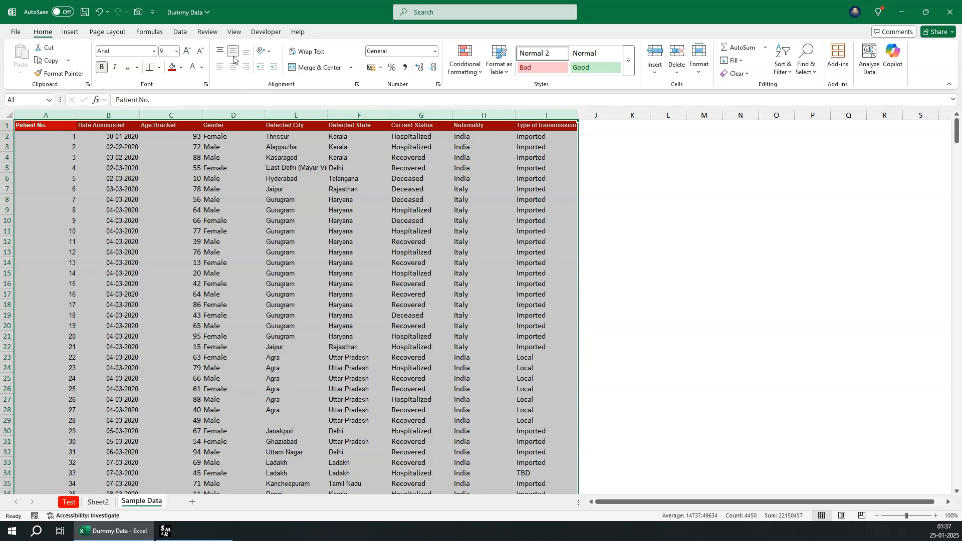
{"action": "left_click", "coordinate": [233, 68]}
{"action": "left_click", "coordinate": [234, 52]}
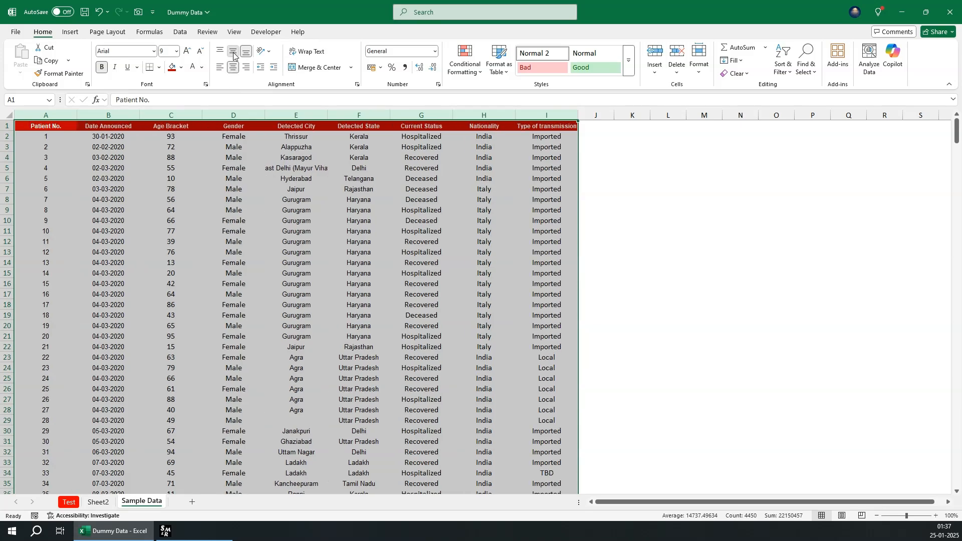
{"action": "left_click", "coordinate": [234, 52]}
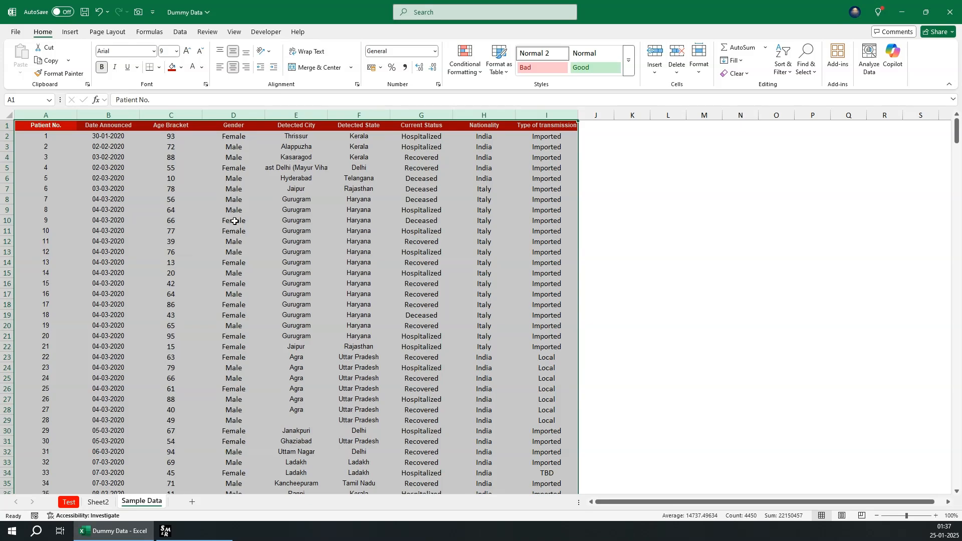
{"action": "left_click", "coordinate": [53, 126]}
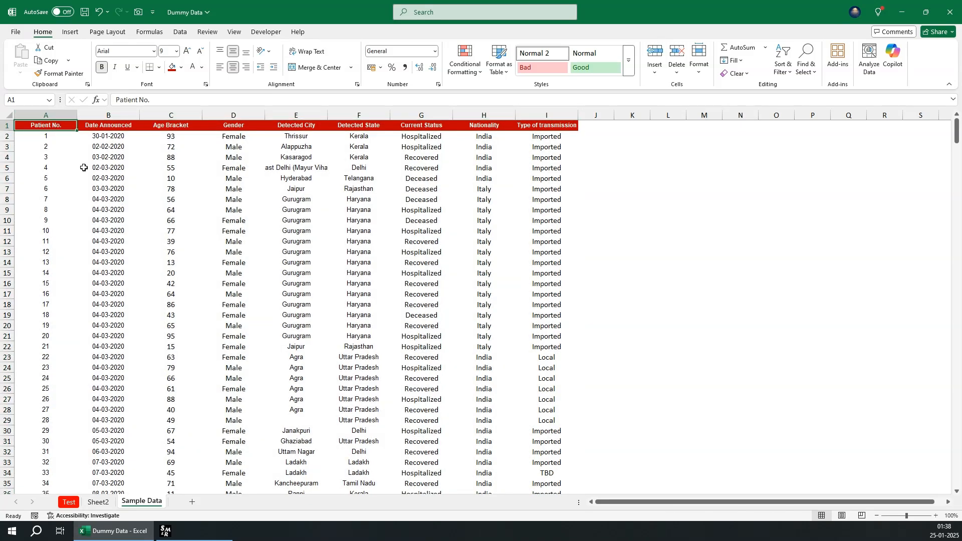
{"action": "left_click", "coordinate": [104, 229]}
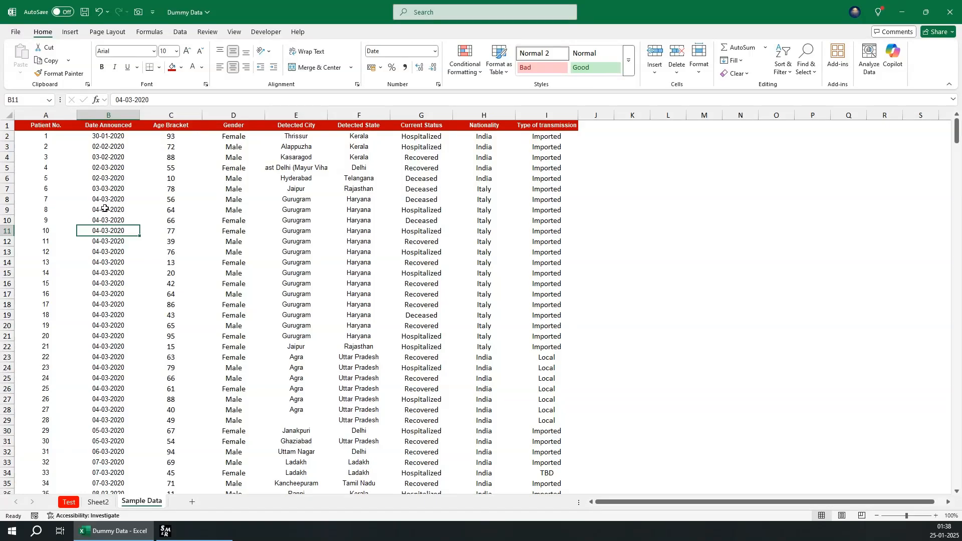
Step: Select all data rows below the header, from A2 to I502
{"action": "left_click", "coordinate": [54, 138]}
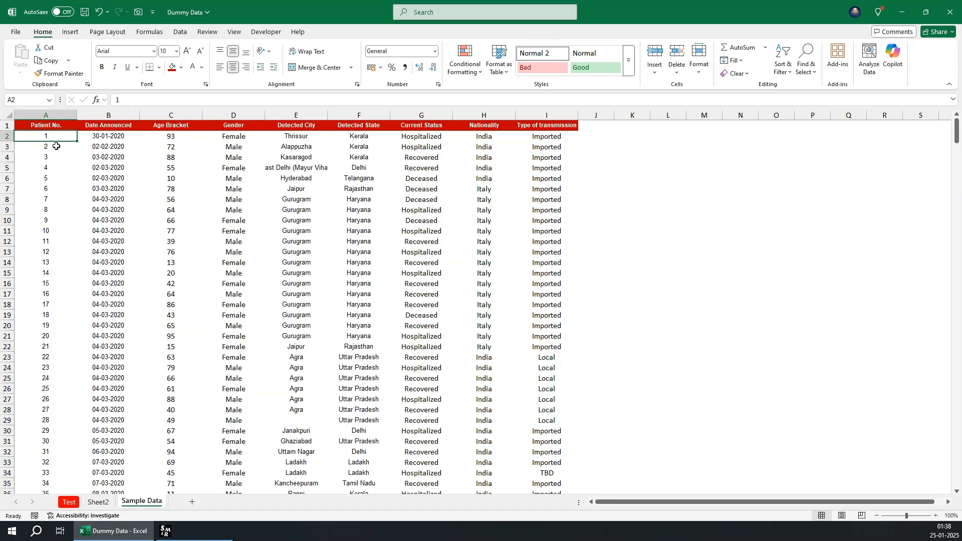
{"action": "key", "text": "ctrl+shift+Right"}
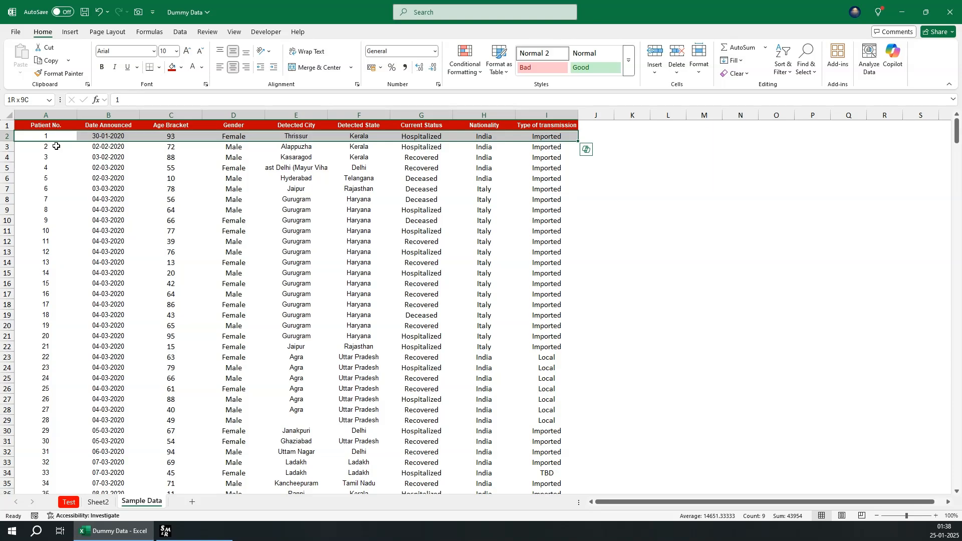
{"action": "key", "text": "ctrl+shift+Down"}
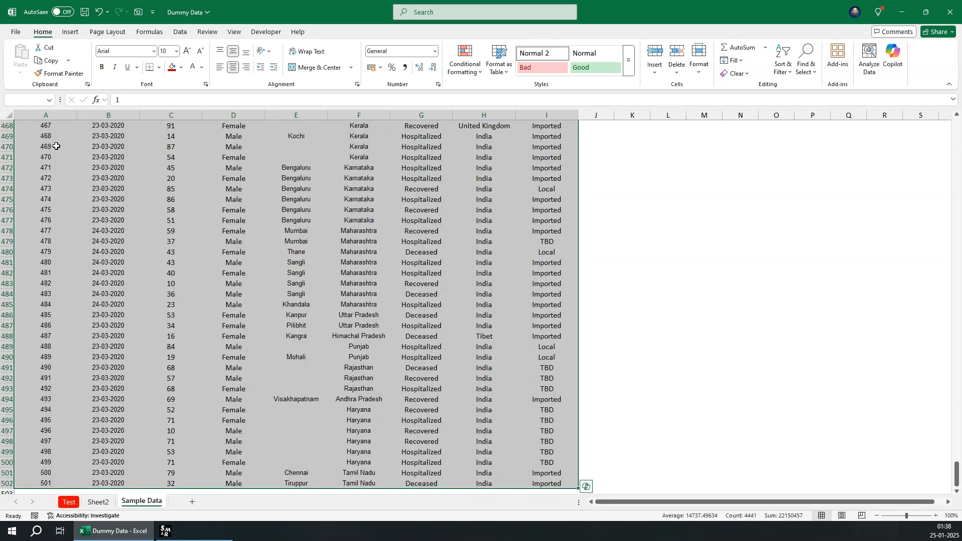
{"action": "scroll", "coordinate": [119, 208], "scroll_direction": "down", "scroll_amount": 3}
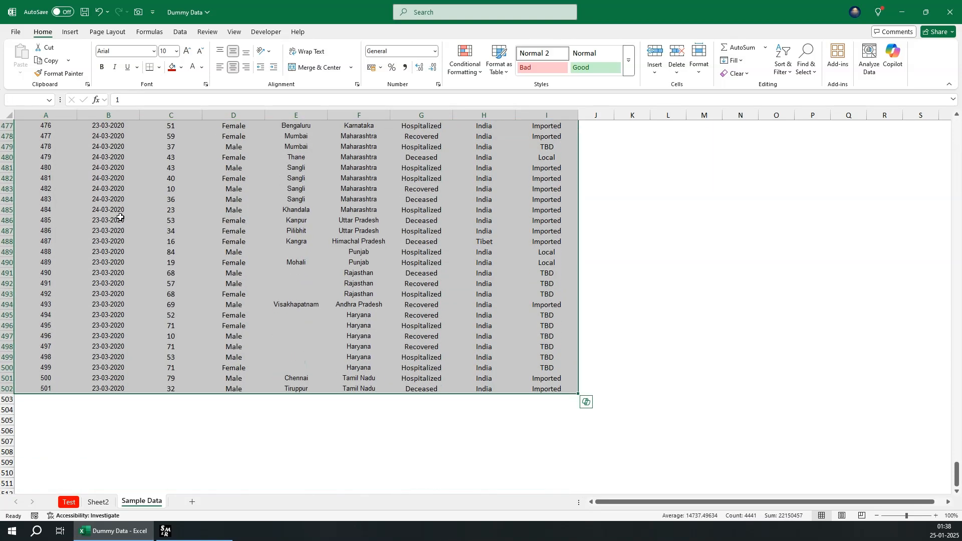
{"action": "scroll", "coordinate": [189, 197], "scroll_direction": "up", "scroll_amount": 3}
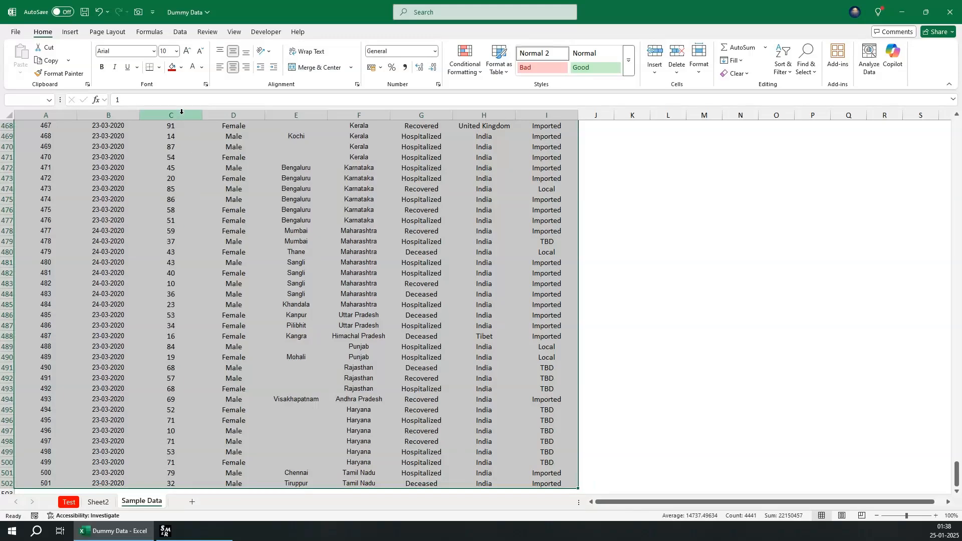
{"action": "left_click", "coordinate": [159, 68]}
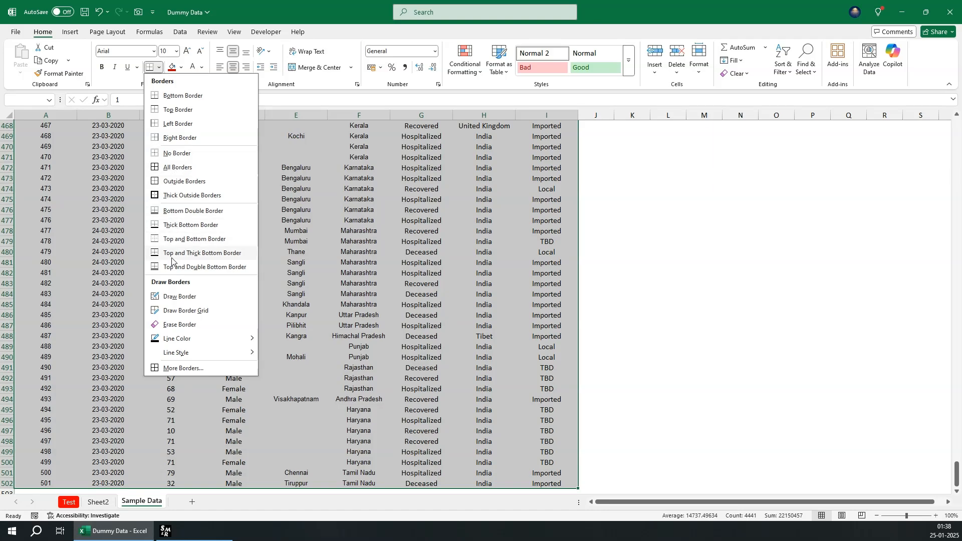
{"action": "left_click", "coordinate": [179, 371]}
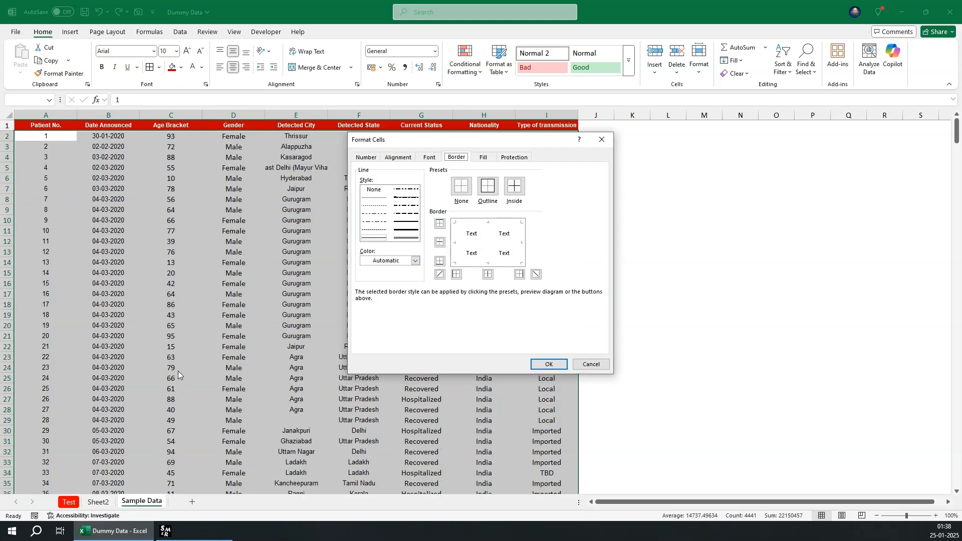
{"action": "left_click", "coordinate": [601, 141]}
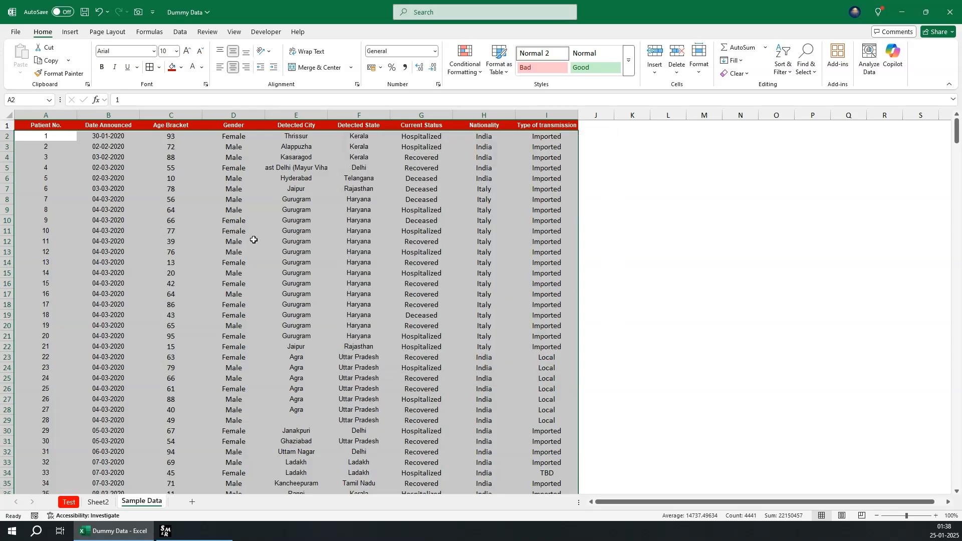
Step: Apply light grey outline and inside borders to the selected data range A2:I502 through the Format Cells dialog
{"action": "key", "text": "ctrl+1"}
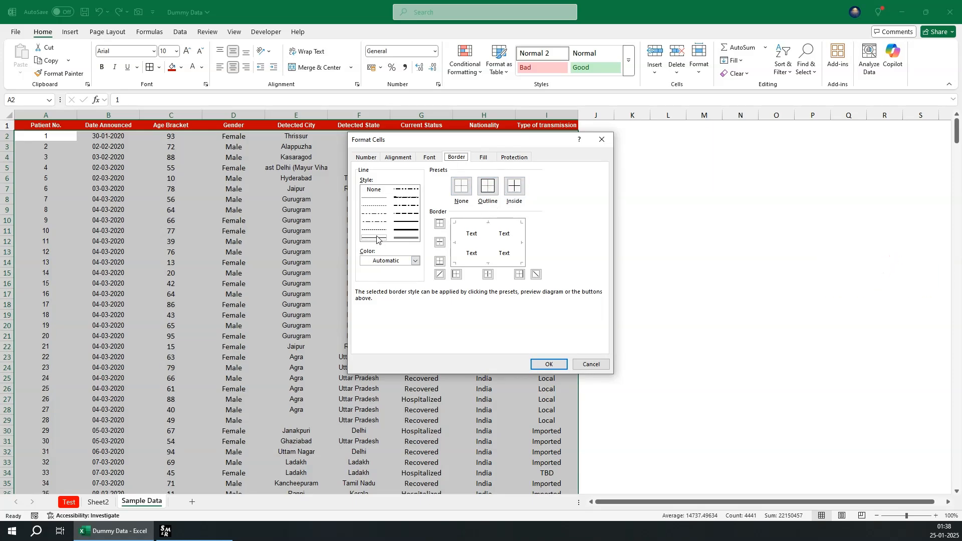
{"action": "left_click", "coordinate": [415, 260]}
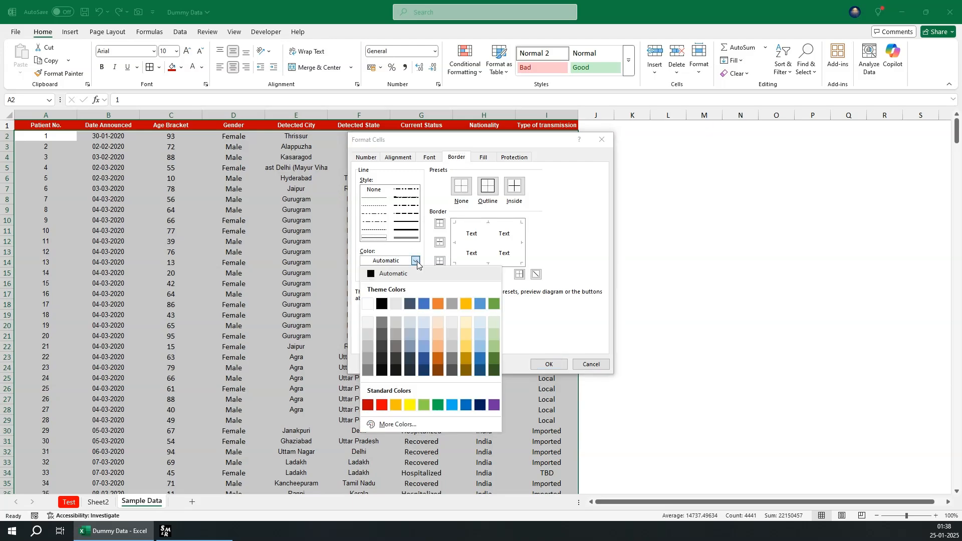
{"action": "left_click", "coordinate": [368, 331]}
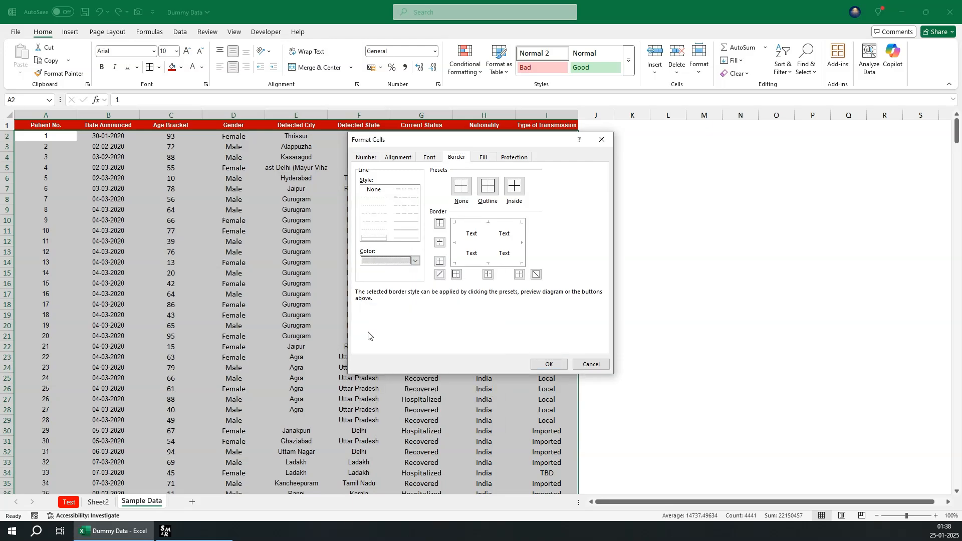
{"action": "left_click", "coordinate": [440, 225]}
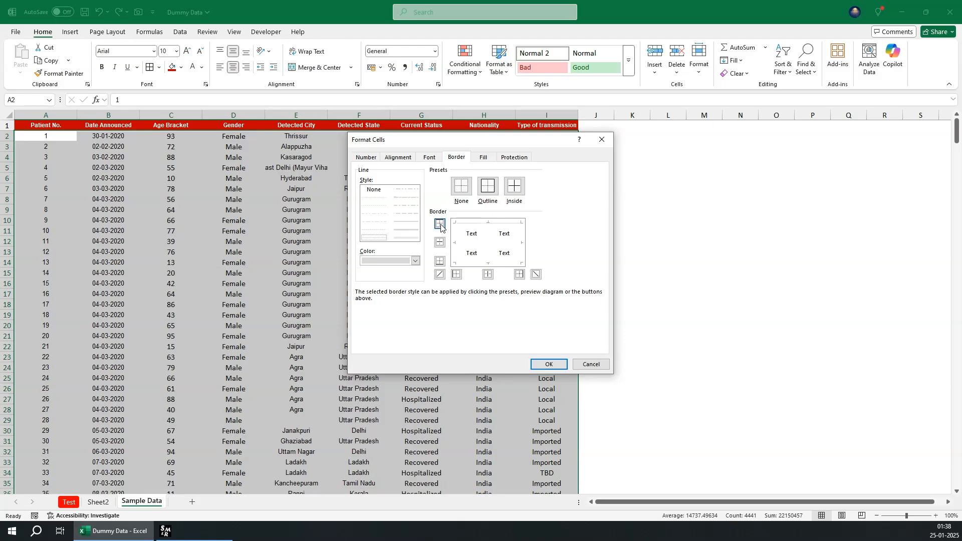
{"action": "left_click", "coordinate": [456, 274]}
{"action": "left_click", "coordinate": [440, 261]}
{"action": "left_click", "coordinate": [488, 274]}
{"action": "left_click", "coordinate": [519, 274]}
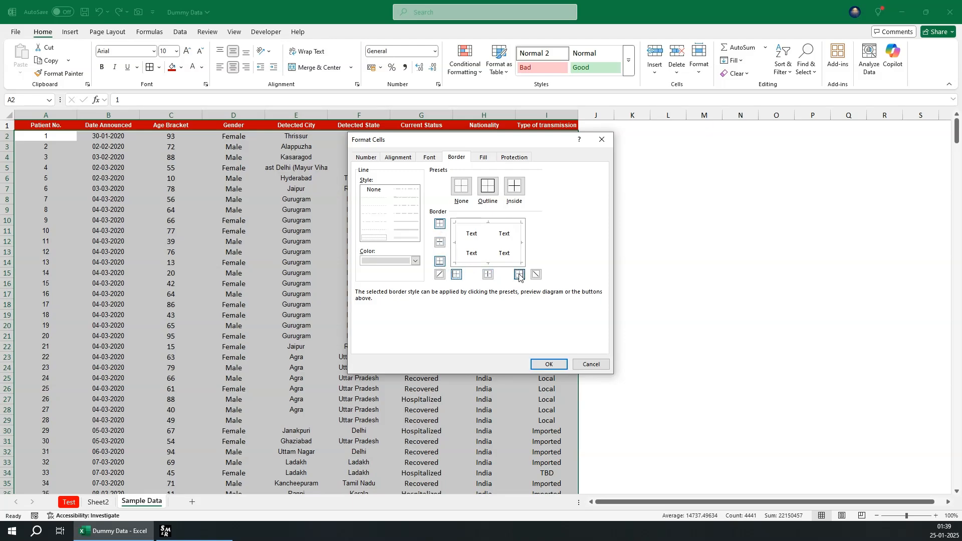
{"action": "left_click", "coordinate": [515, 191]}
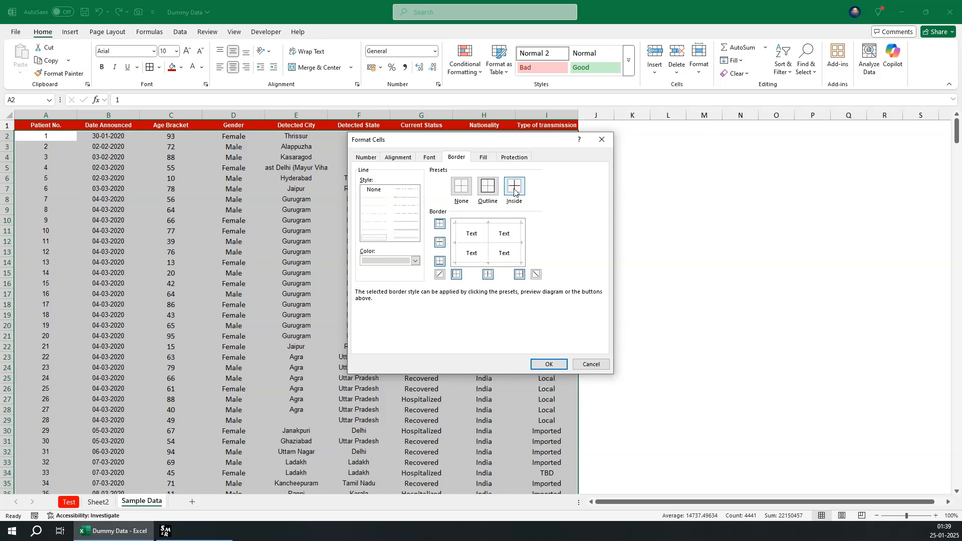
{"action": "left_click", "coordinate": [546, 365]}
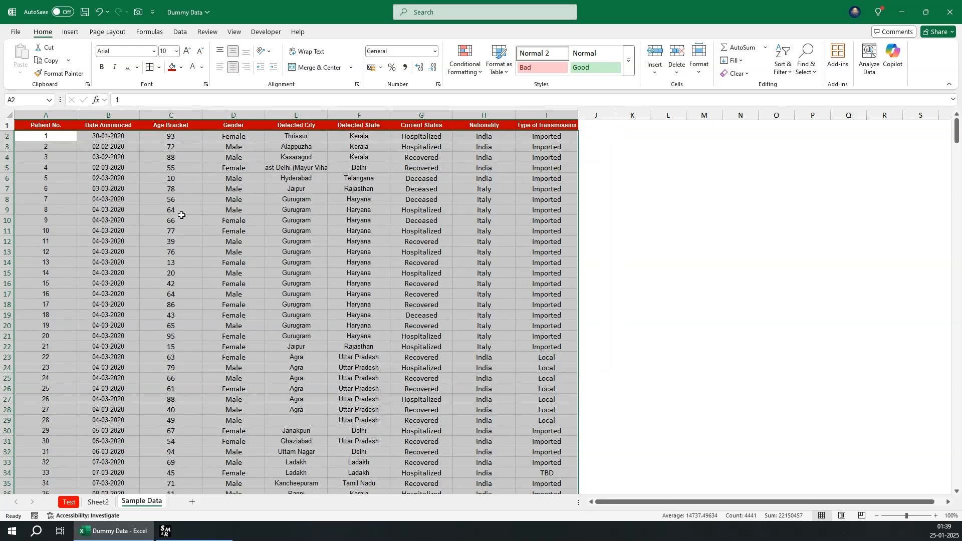
Step: Examine the borders and alignment of the formatted table, highlighting the range A1:I20
{"action": "left_click", "coordinate": [48, 126]}
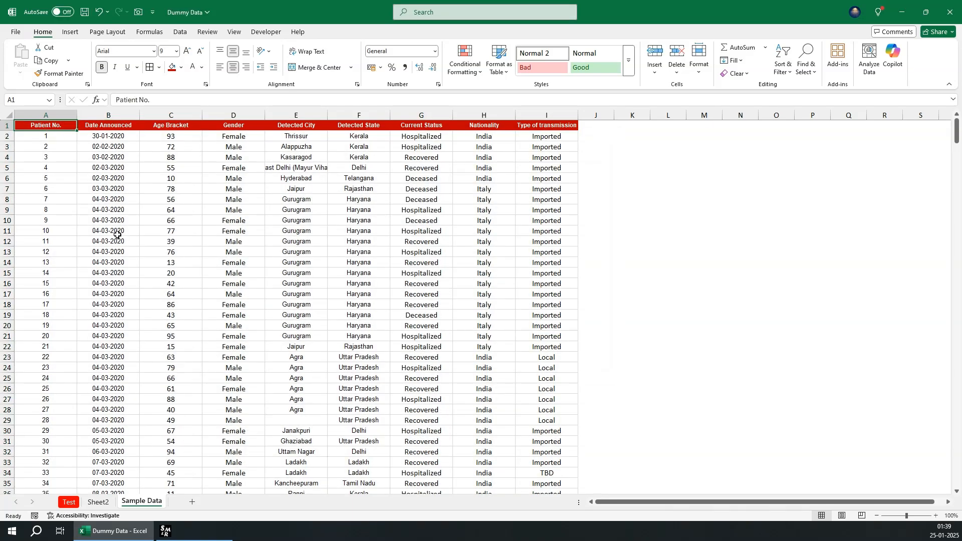
{"action": "scroll", "coordinate": [116, 234], "scroll_direction": "down", "scroll_amount": 5}
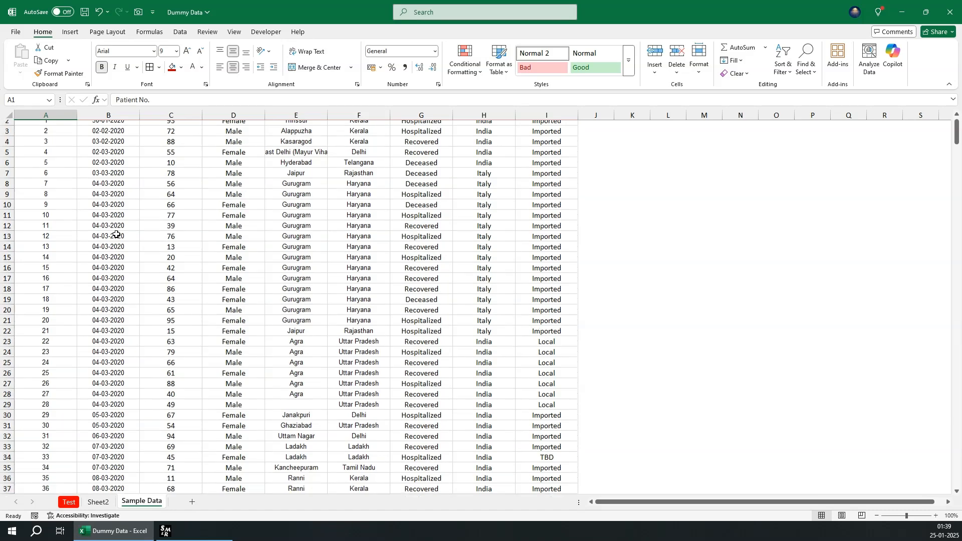
{"action": "scroll", "coordinate": [116, 234], "scroll_direction": "up", "scroll_amount": 5}
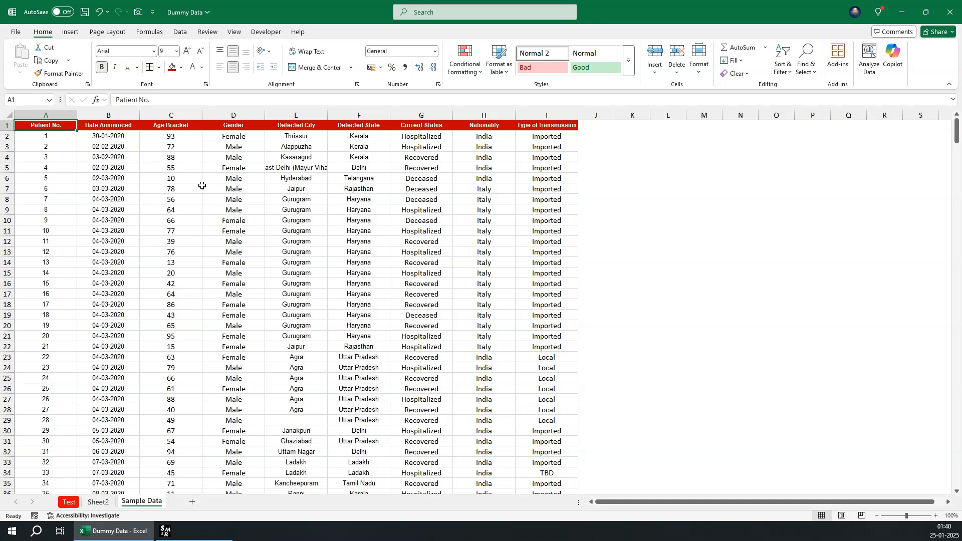
{"action": "mouse_move", "coordinate": [59, 126]}
{"action": "left_mouse_down"}
{"action": "mouse_move", "coordinate": [441, 134]}
{"action": "mouse_move", "coordinate": [549, 327]}
{"action": "left_mouse_up"}
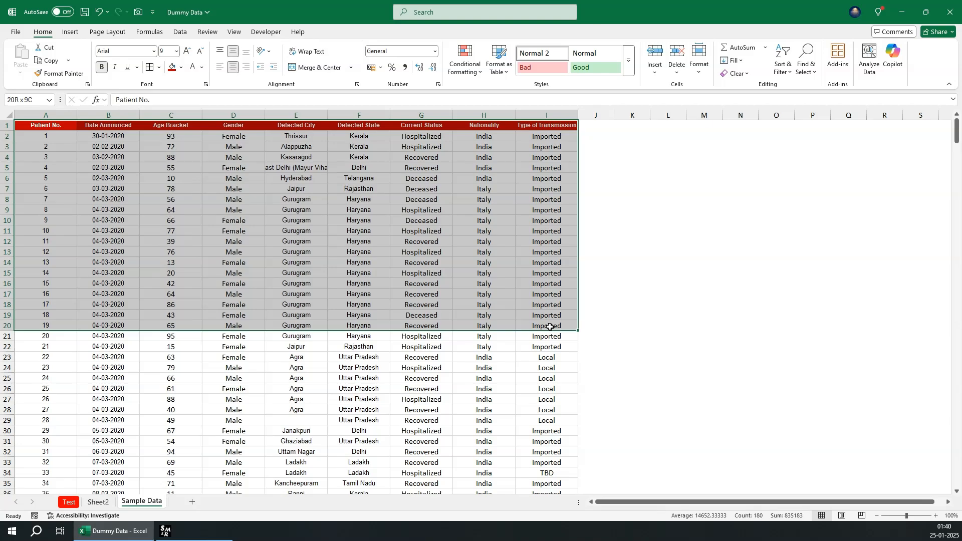
{"action": "left_click", "coordinate": [106, 260]}
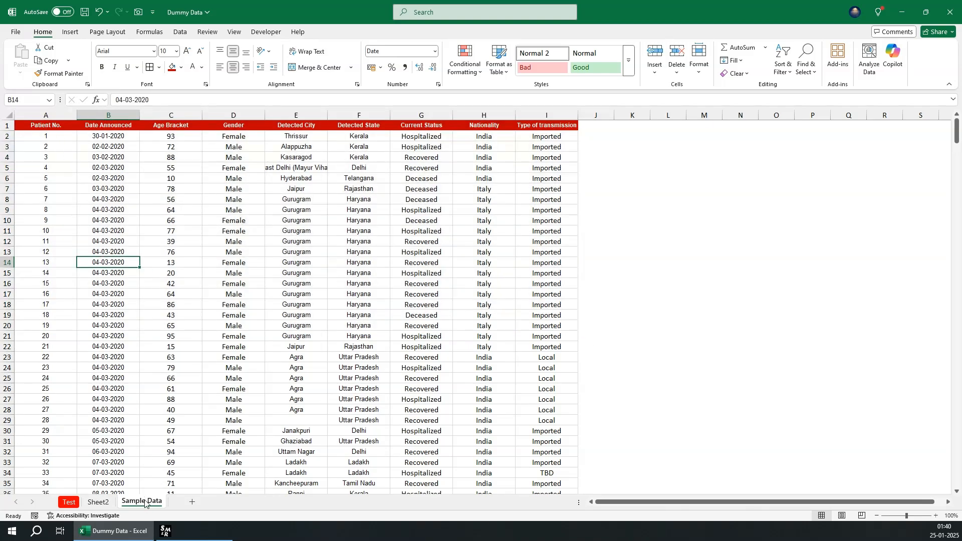
Step: Duplicate the Sample Data sheet directly after the original and rename the copy as Sample Data 2
{"action": "left_click_drag", "start_coordinate": [144, 503], "coordinate": [192, 503]}
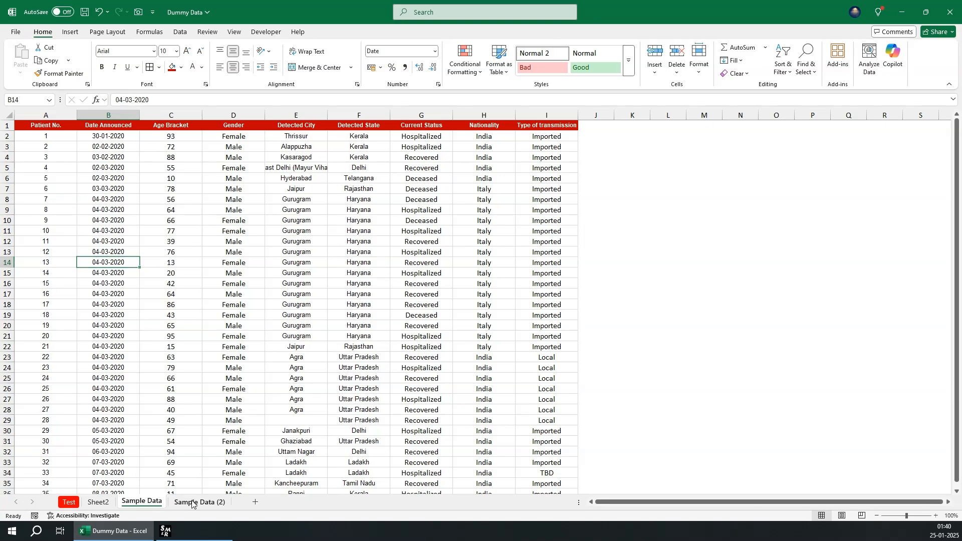
{"action": "double_click", "coordinate": [192, 502]}
{"action": "key", "text": "End"}
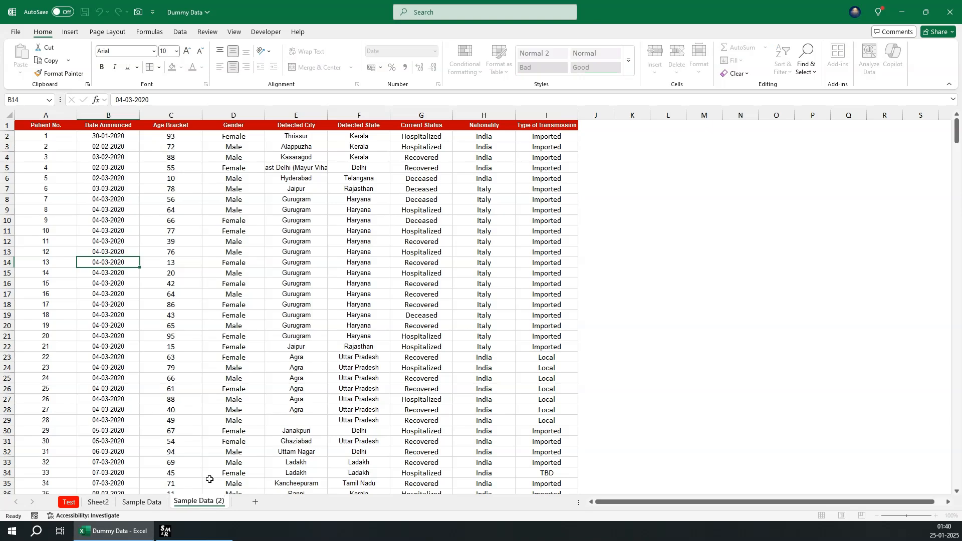
{"action": "key", "text": "BackSpace"}
{"action": "key", "text": "BackSpace"}
{"action": "key", "text": "BackSpace"}
{"action": "key", "text": "BackSpace"}
{"action": "type", "text": "2"}
{"action": "key", "text": "Return"}
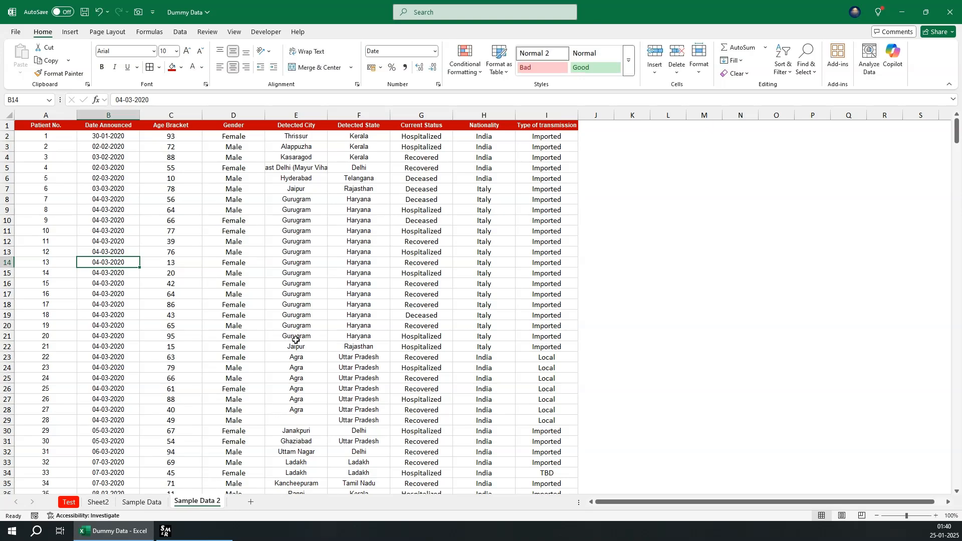
Step: Convert the data range A1:I502 on Sample Data 2 into a table with headers, dismissing the data analysis suggestion
{"action": "left_click", "coordinate": [118, 158]}
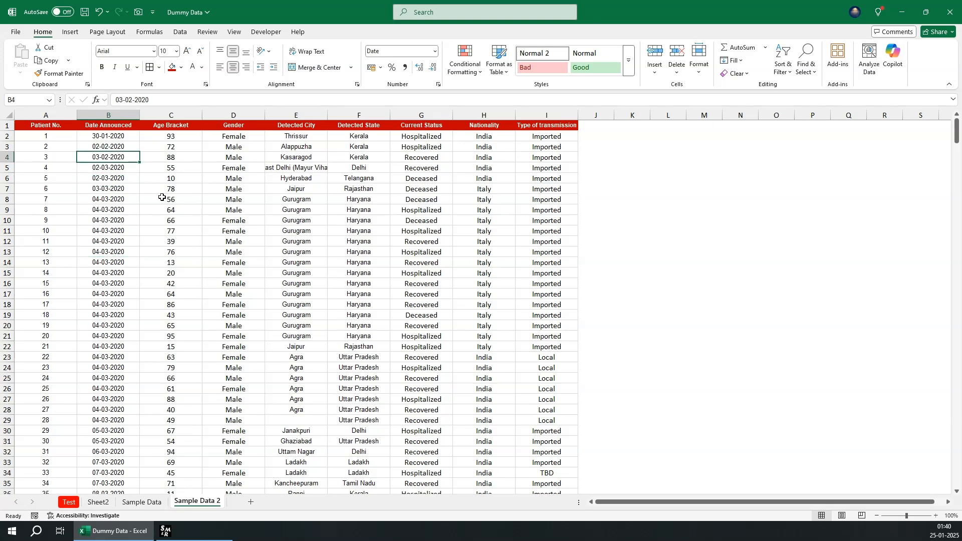
{"action": "left_click", "coordinate": [413, 224]}
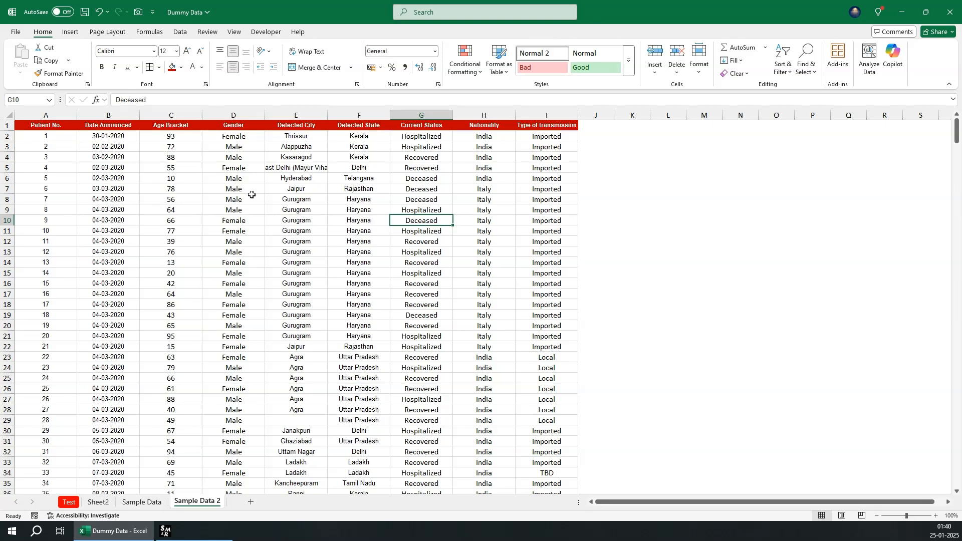
{"action": "left_click", "coordinate": [73, 33]}
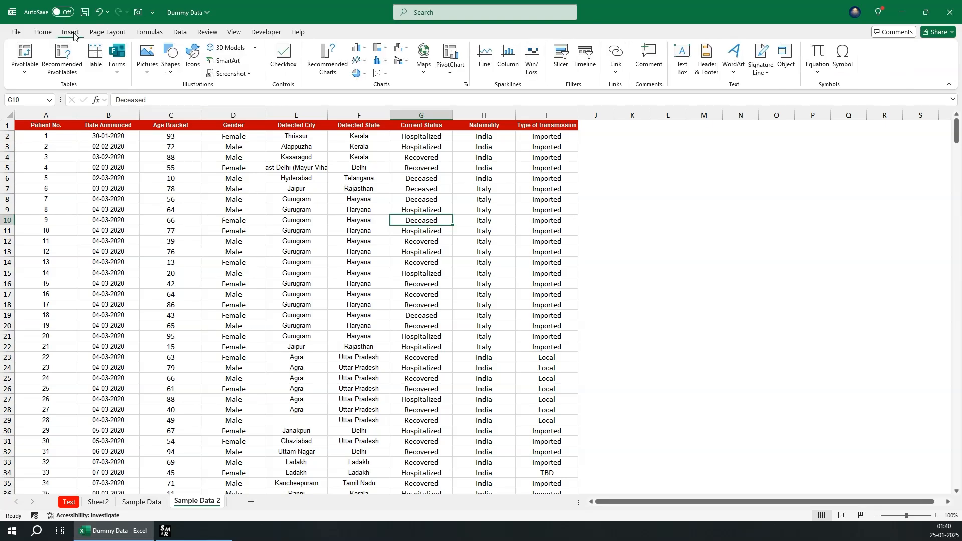
{"action": "left_click", "coordinate": [95, 55]}
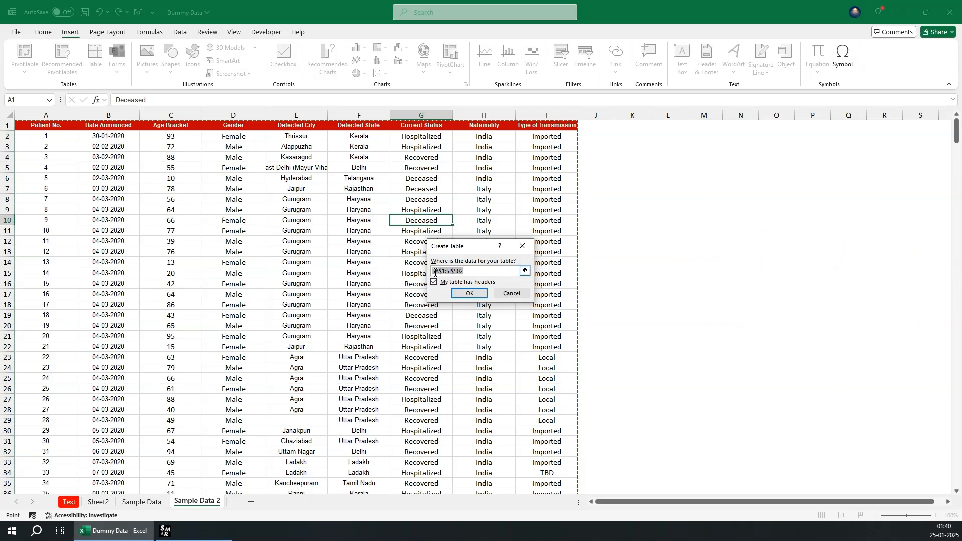
{"action": "left_click", "coordinate": [472, 271]}
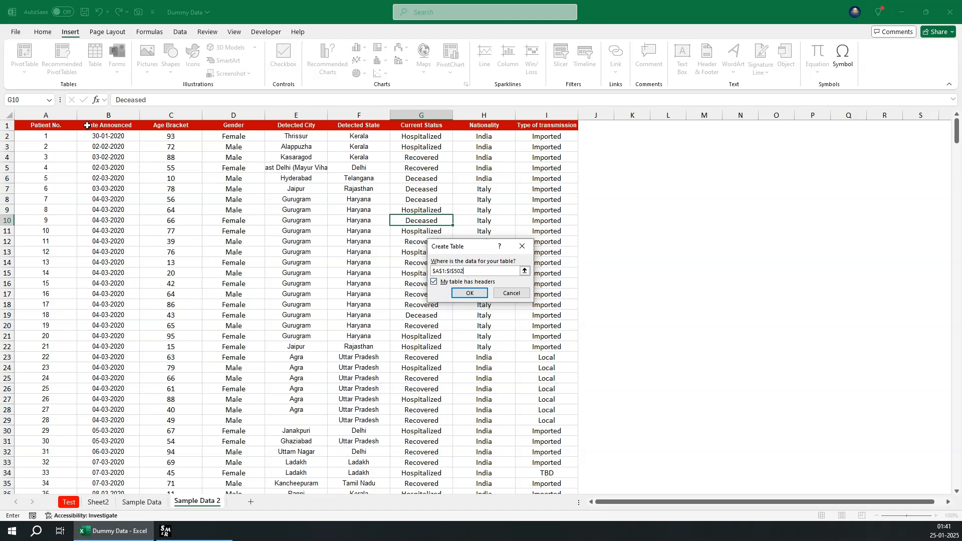
{"action": "left_click", "coordinate": [469, 294]}
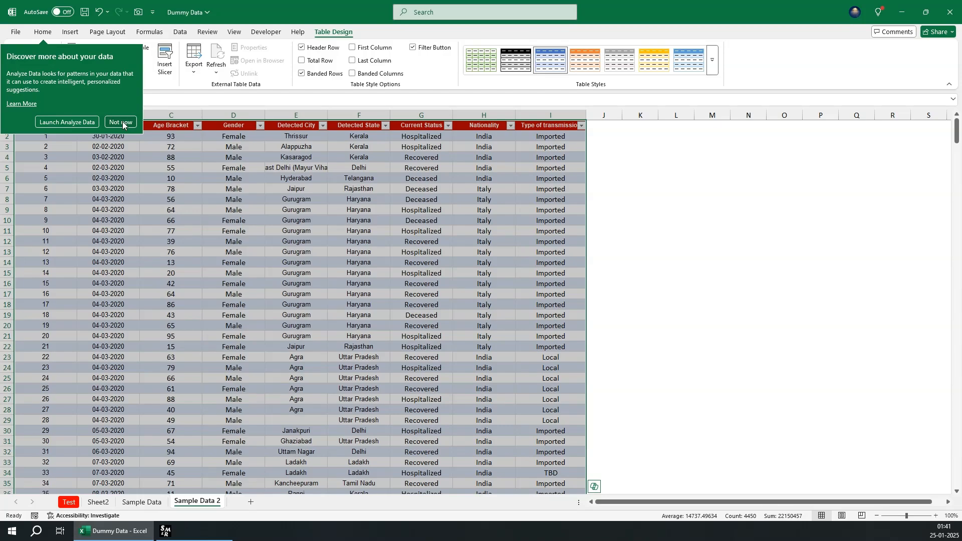
{"action": "left_click", "coordinate": [122, 121]}
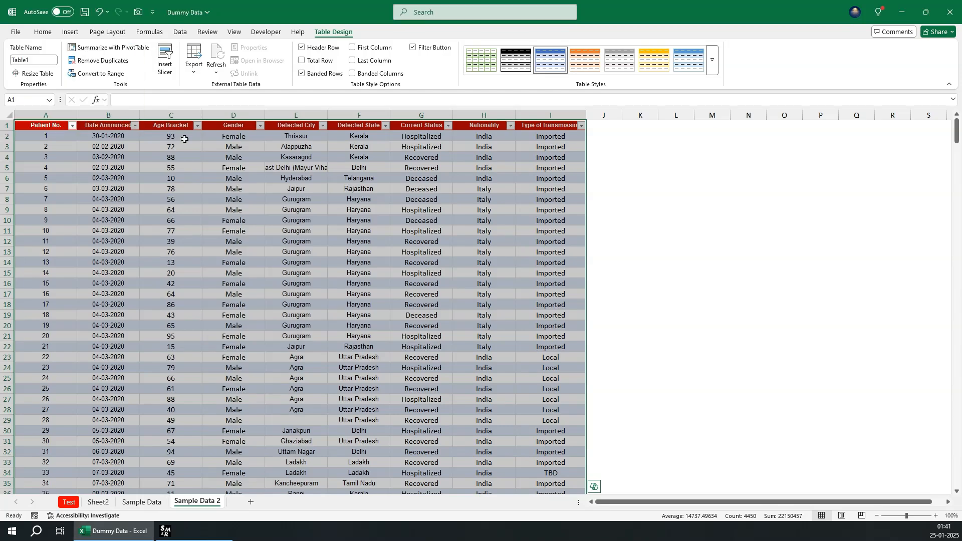
Step: Examine the new table's header and banded rows further down the data, along with its design options and table name
{"action": "left_click", "coordinate": [246, 232]}
{"action": "scroll", "coordinate": [240, 281], "scroll_direction": "down", "scroll_amount": 3}
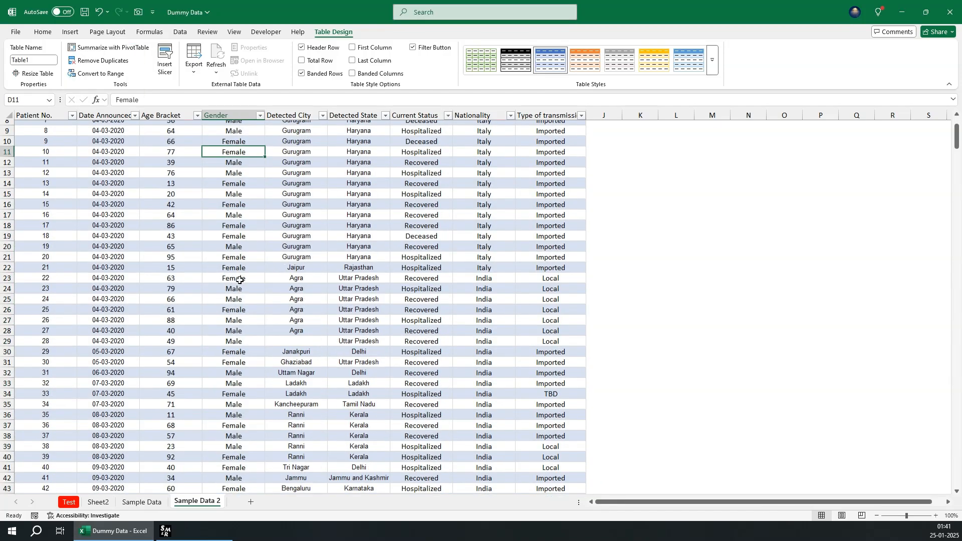
{"action": "scroll", "coordinate": [239, 279], "scroll_direction": "up", "scroll_amount": 3}
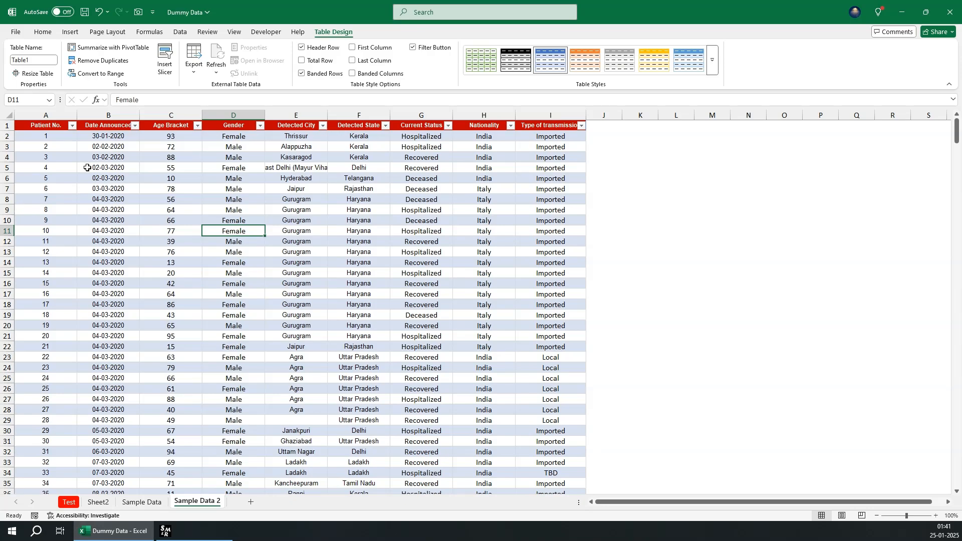
{"action": "mouse_move", "coordinate": [178, 205]}
{"action": "left_mouse_down"}
{"action": "mouse_move", "coordinate": [271, 126]}
{"action": "mouse_move", "coordinate": [311, 51]}
{"action": "left_mouse_up"}
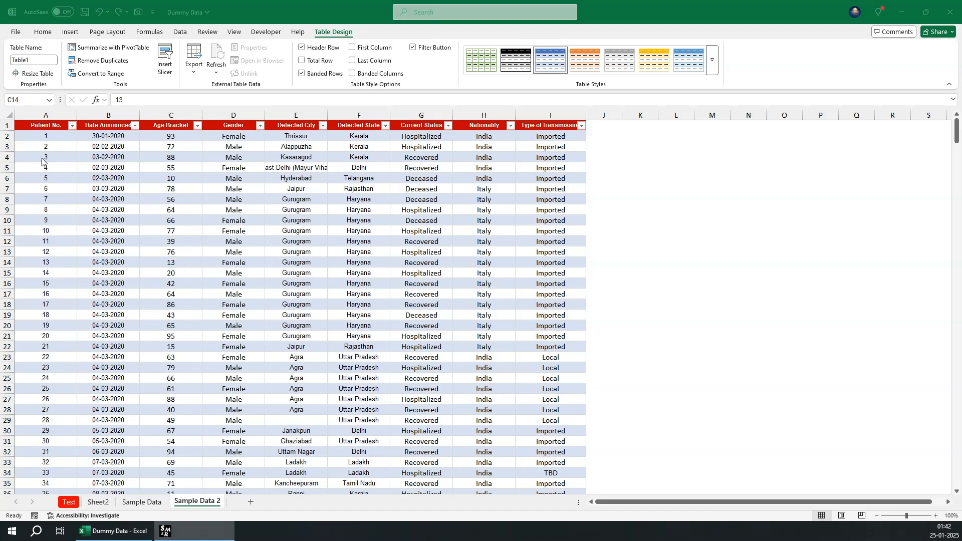
{"action": "mouse_move", "coordinate": [68, 204]}
{"action": "left_mouse_down"}
{"action": "mouse_move", "coordinate": [47, 86]}
{"action": "mouse_move", "coordinate": [29, 64]}
{"action": "left_mouse_up"}
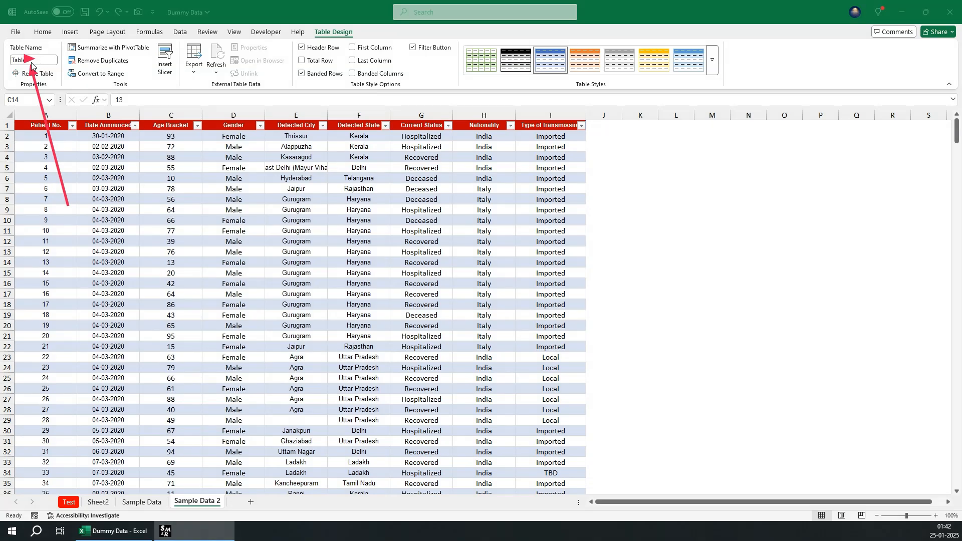
{"action": "key", "text": "Escape"}
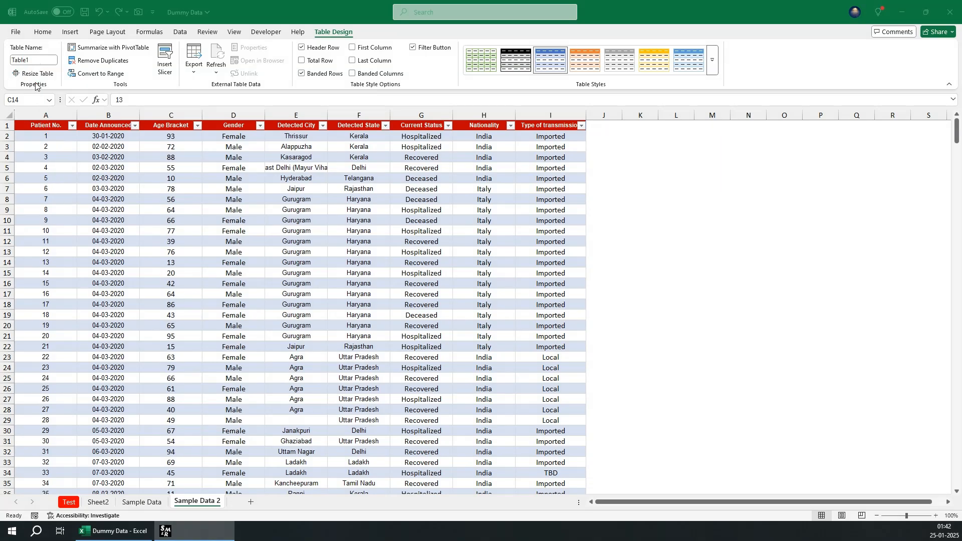
Step: Rename the table as Sample_Data
{"action": "left_click", "coordinate": [34, 60]}
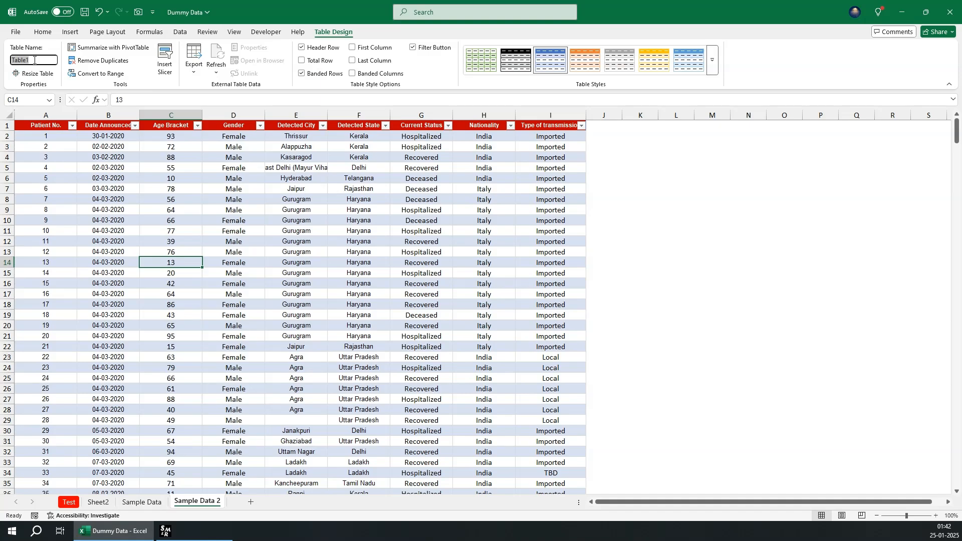
{"action": "type", "text": "Da"}
{"action": "key", "text": "BackSpace"}
{"action": "key", "text": "BackSpace"}
{"action": "type", "text": "Sample Data"}
{"action": "key", "text": "Return"}
Step: Compare header visibility in lower rows of the Sample Data 2 table with the plain Sample Data range, ending on Sample Data 2
{"action": "left_click", "coordinate": [243, 221]}
{"action": "scroll", "coordinate": [244, 223], "scroll_direction": "down", "scroll_amount": 7}
{"action": "scroll", "coordinate": [246, 226], "scroll_direction": "up", "scroll_amount": 7}
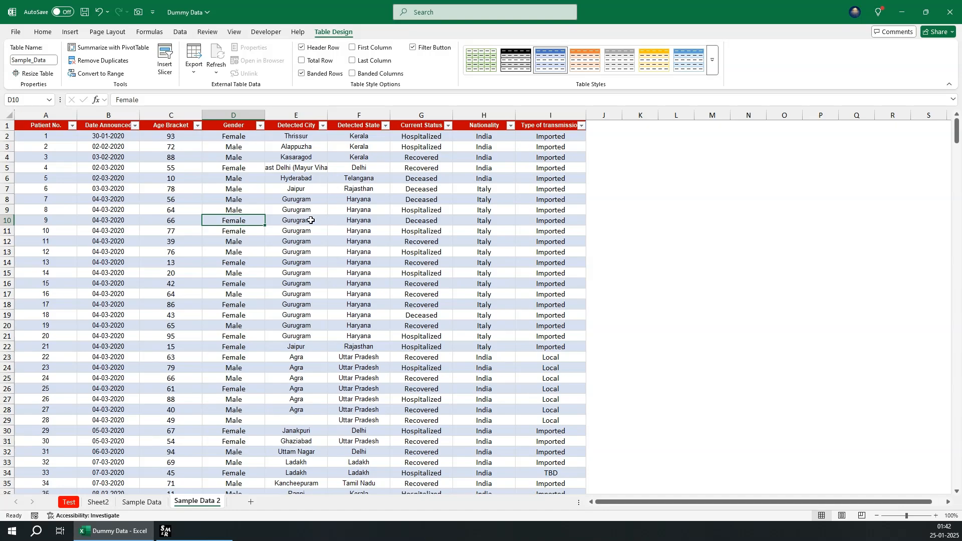
{"action": "left_click", "coordinate": [147, 503]}
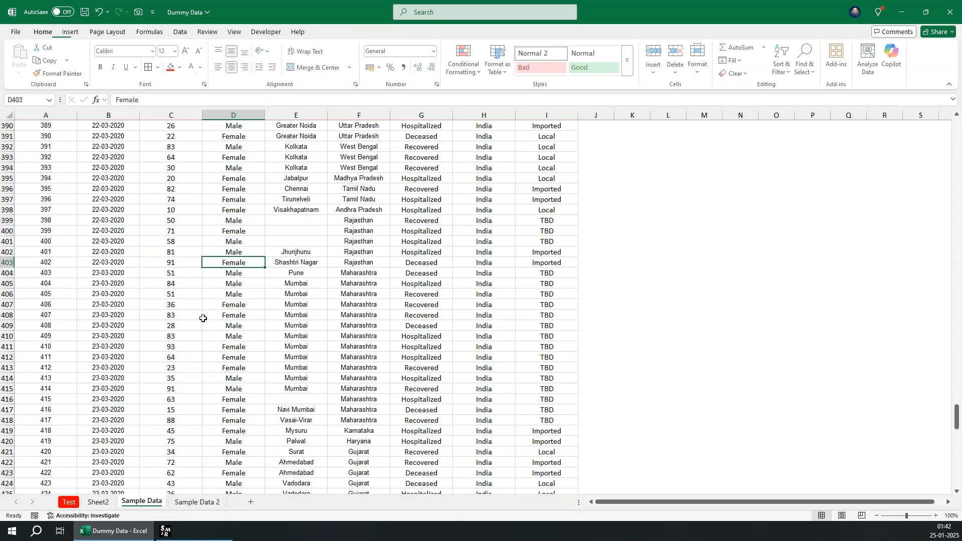
{"action": "left_click", "coordinate": [215, 284]}
{"action": "scroll", "coordinate": [219, 305], "scroll_direction": "up", "scroll_amount": 16}
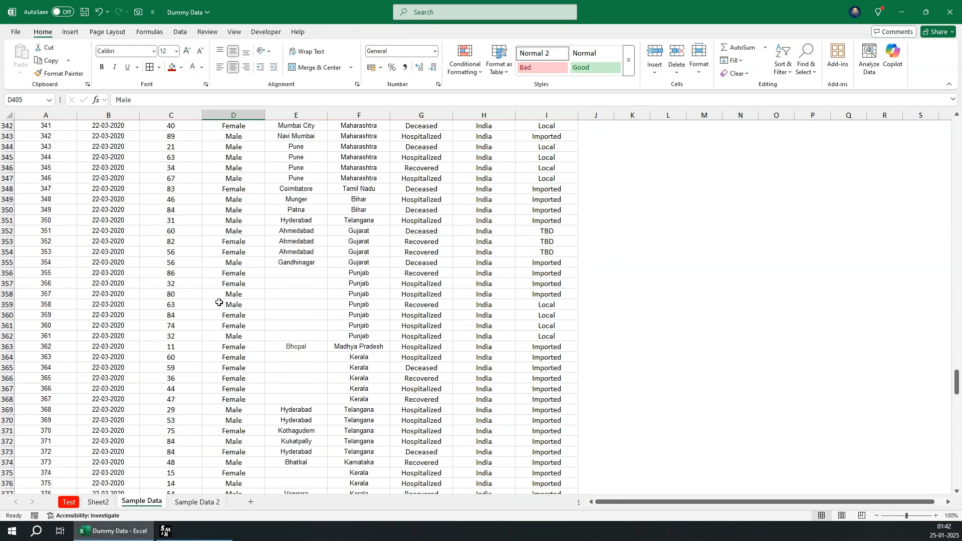
{"action": "scroll", "coordinate": [219, 303], "scroll_direction": "up", "scroll_amount": 5}
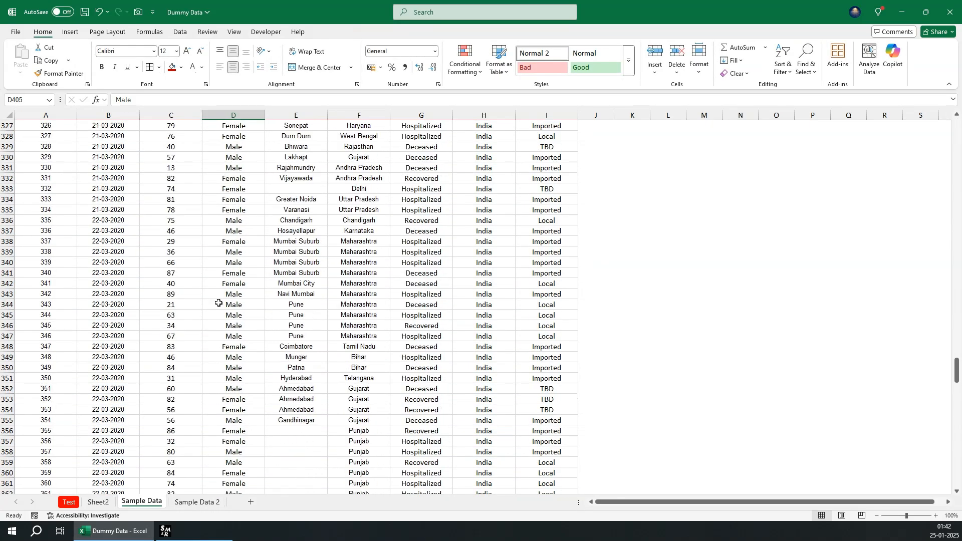
{"action": "scroll", "coordinate": [219, 303], "scroll_direction": "up", "scroll_amount": 10}
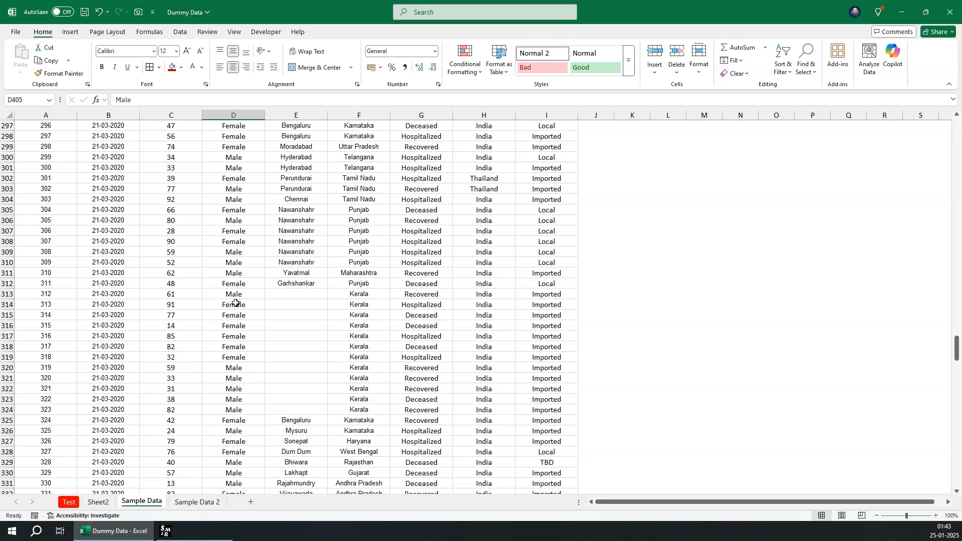
{"action": "scroll", "coordinate": [235, 303], "scroll_direction": "up", "scroll_amount": 20}
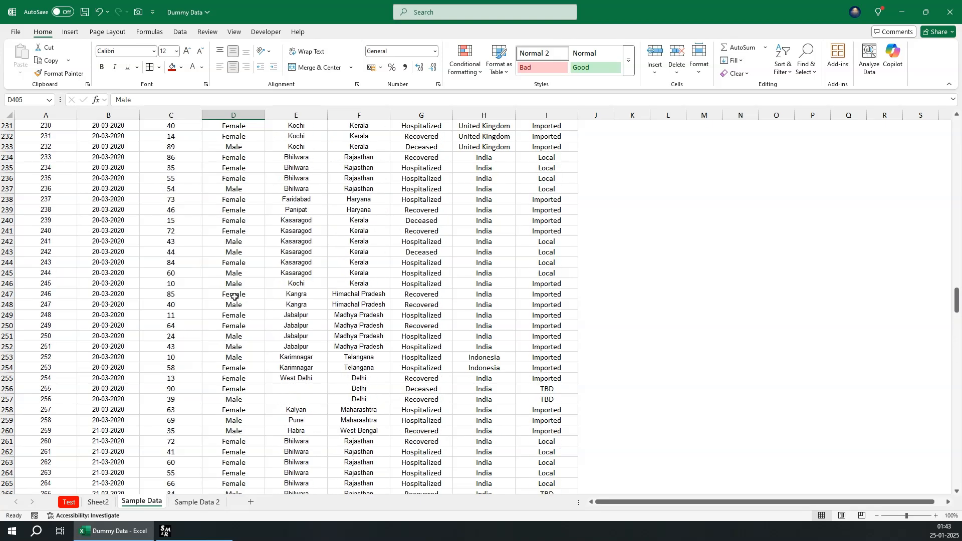
{"action": "key", "text": "ctrl+Up"}
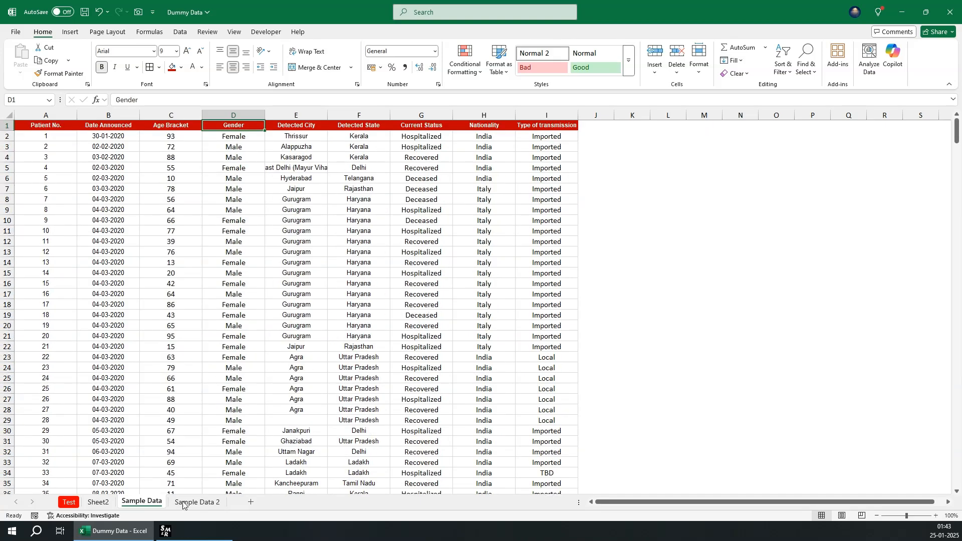
{"action": "left_click", "coordinate": [194, 502]}
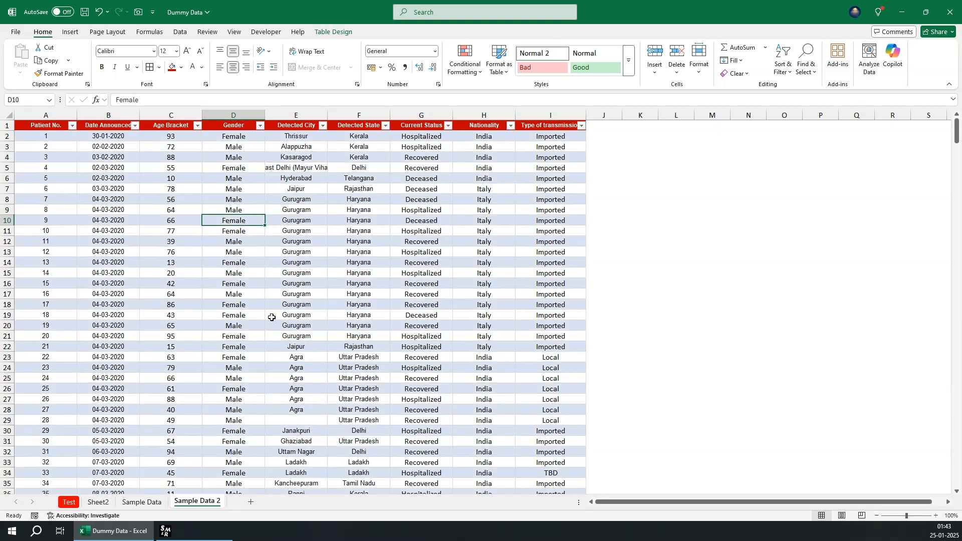